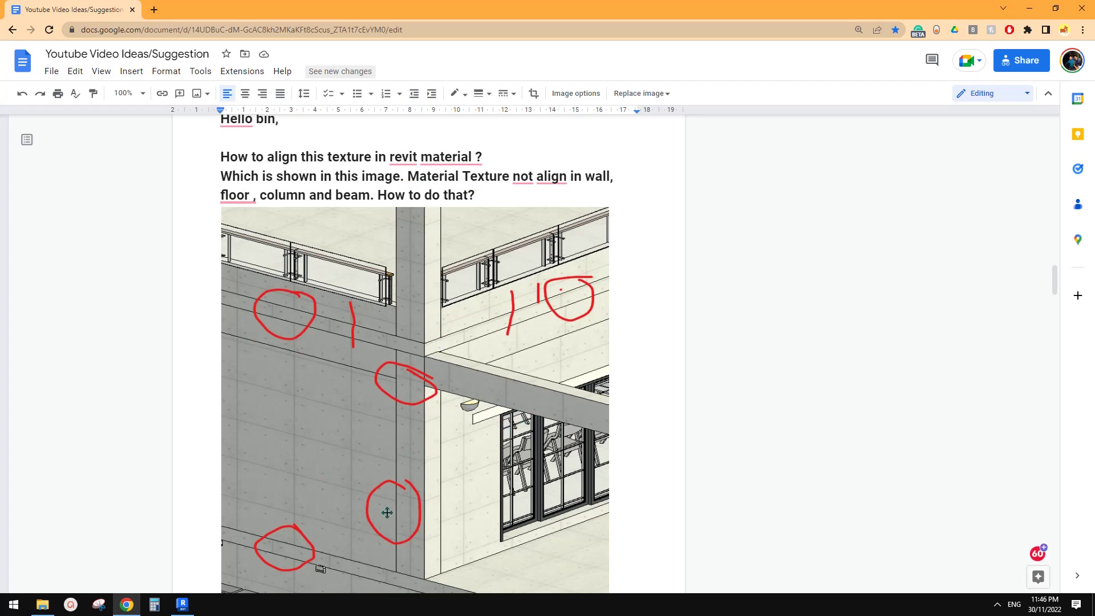
# Examine the marked-up reference image of misaligned material textures on the wall, floor, column and beam
pyautogui.scroll(-2, 435, 435)
pyautogui.scroll(2, 424, 402)
pyautogui.scroll(2, 420, 245)
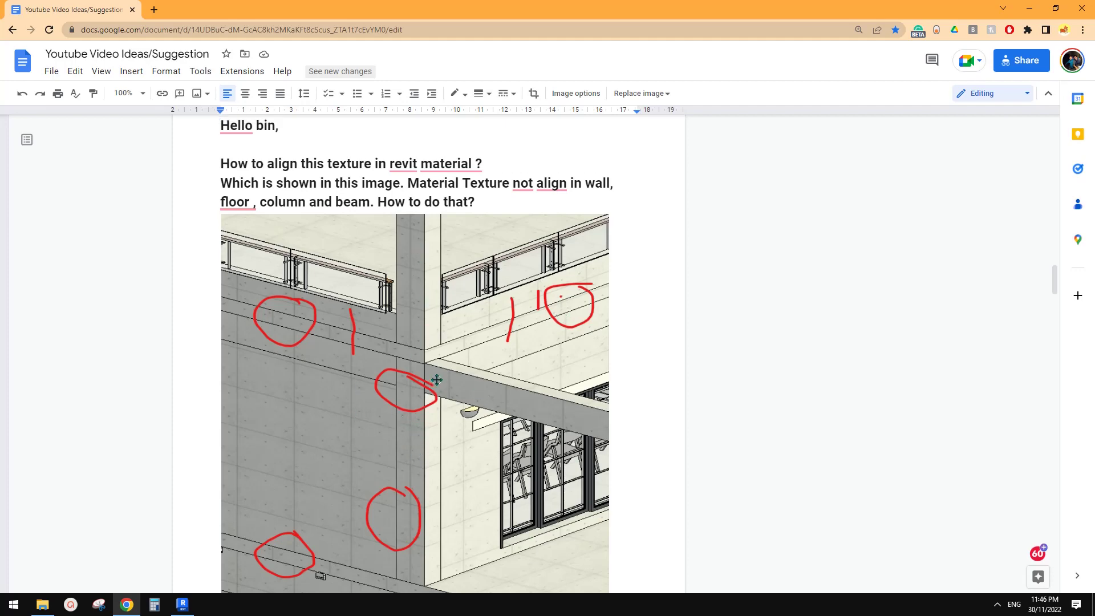
pyautogui.scroll(-3, 444, 391)
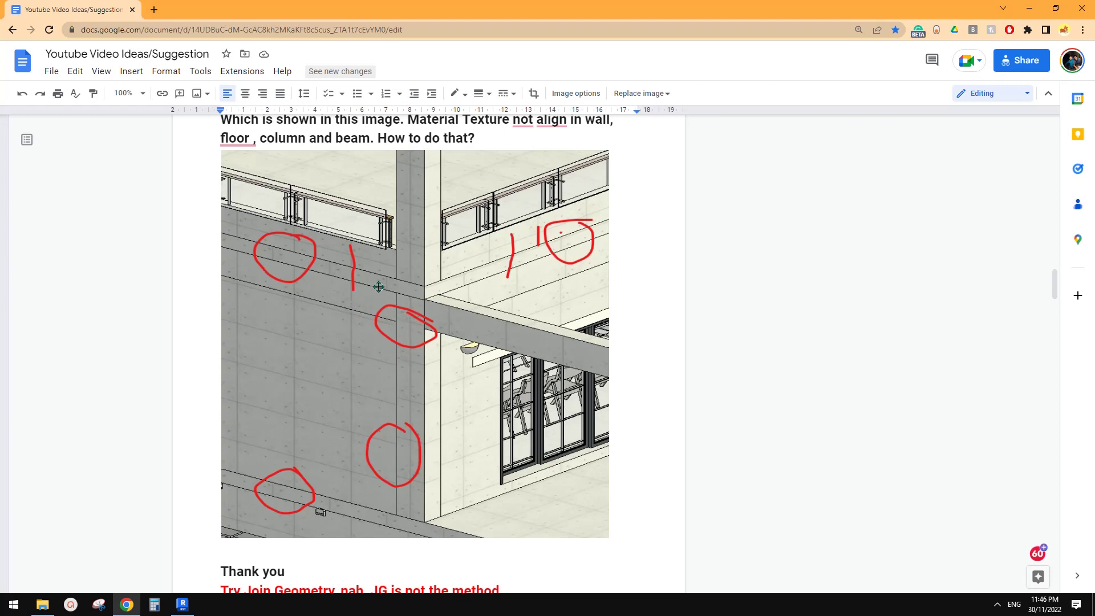
# Switch to Revit and create a new project from the Architectural Template
pyautogui.click(183, 606)
pyautogui.click(80, 165)
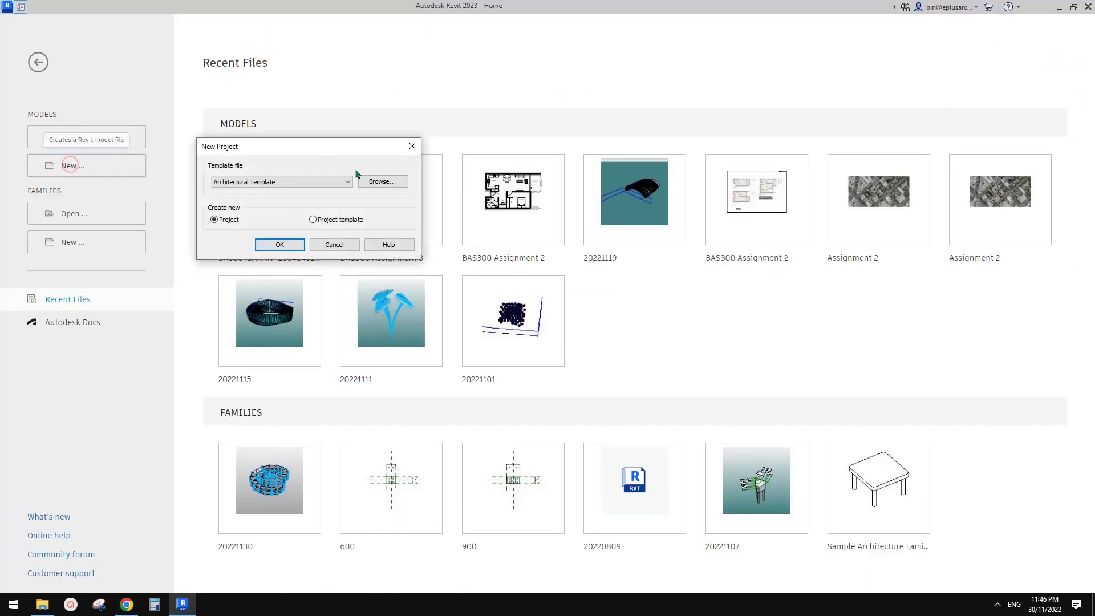
pyautogui.click(301, 182)
pyautogui.click(301, 187)
pyautogui.click(287, 246)
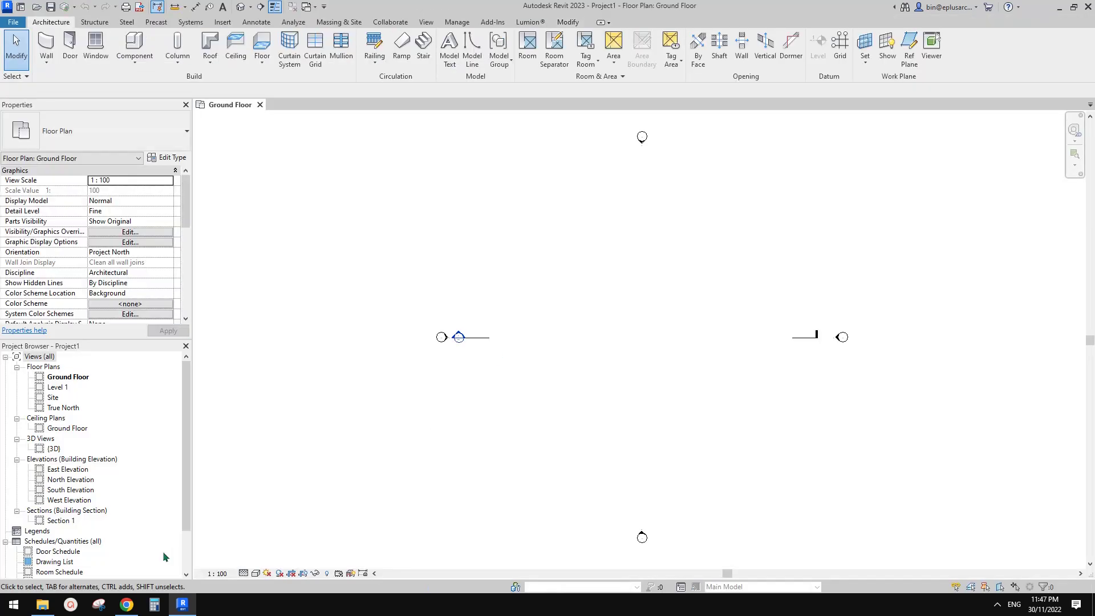
# Check the texture reference image in the Google Docs document again and return to the Revit project
pyautogui.click(127, 604)
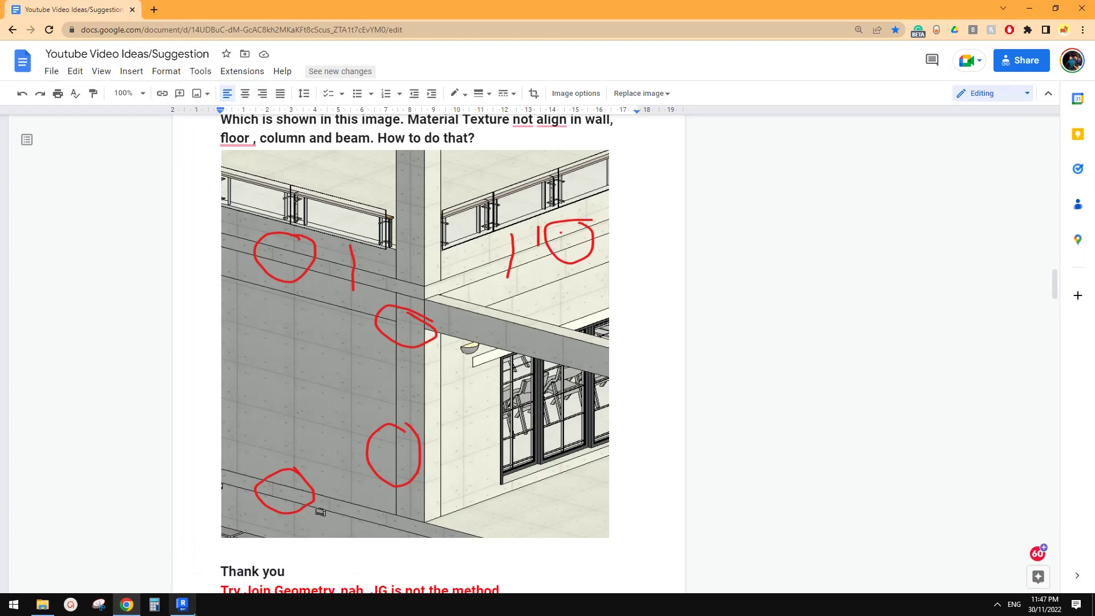
pyautogui.click(192, 612)
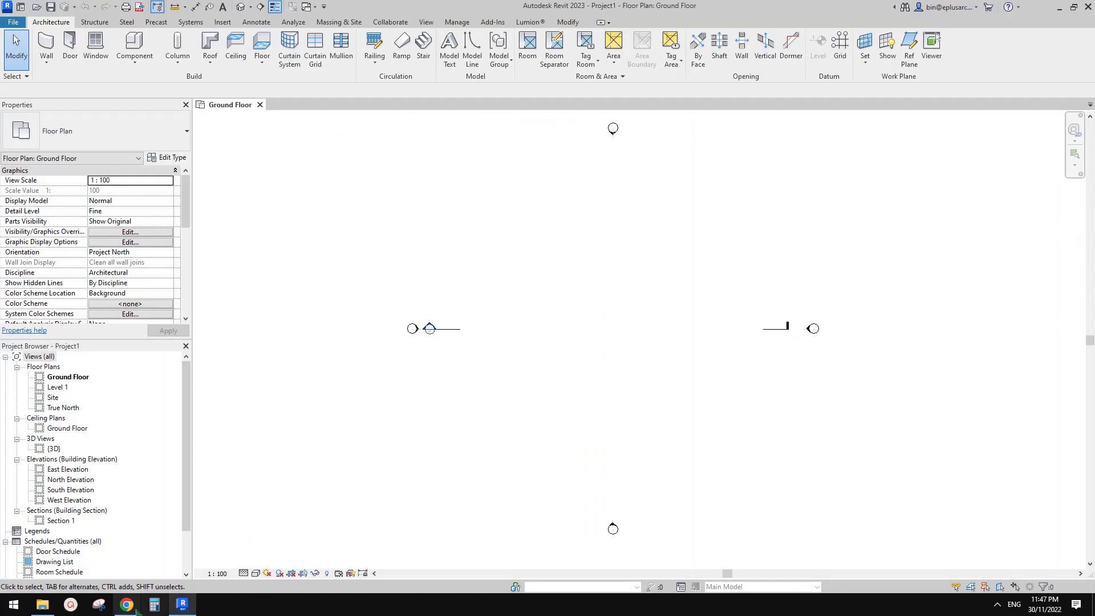
pyautogui.click(127, 604)
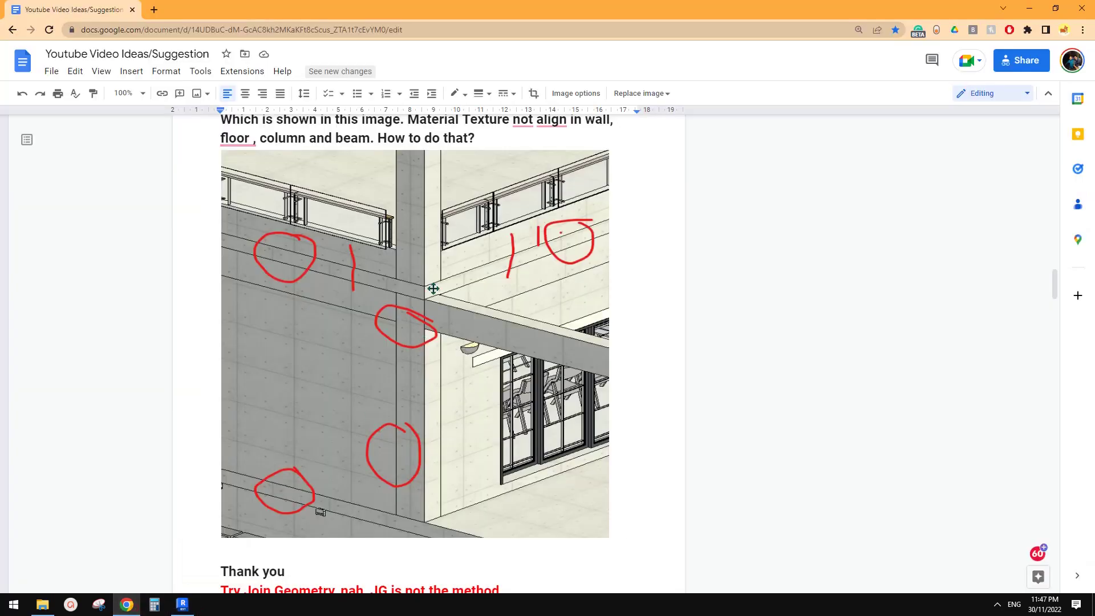
pyautogui.click(189, 610)
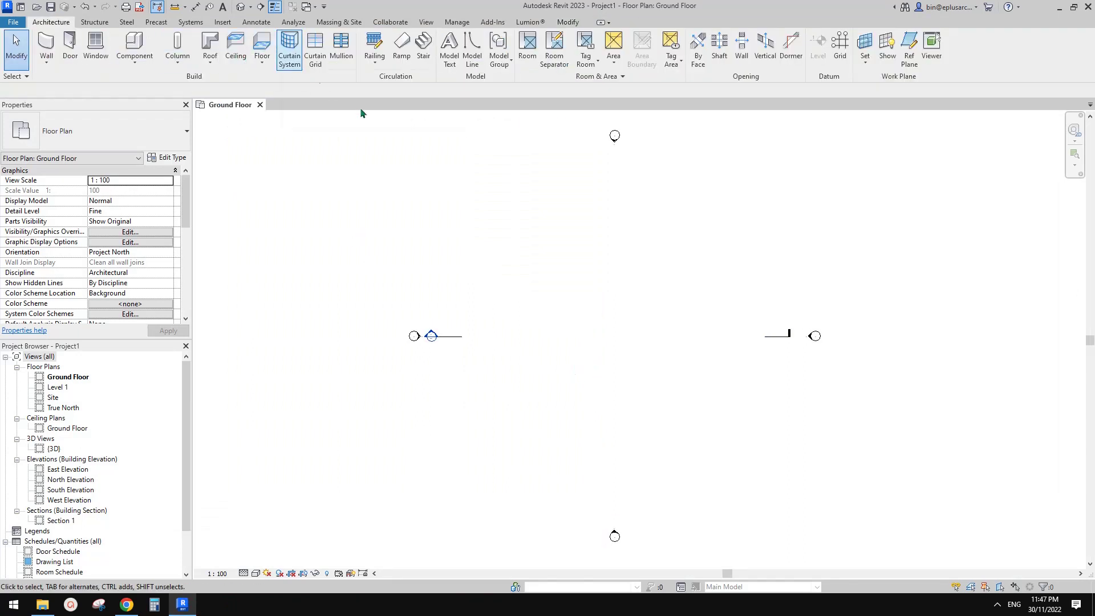
pyautogui.click(262, 42)
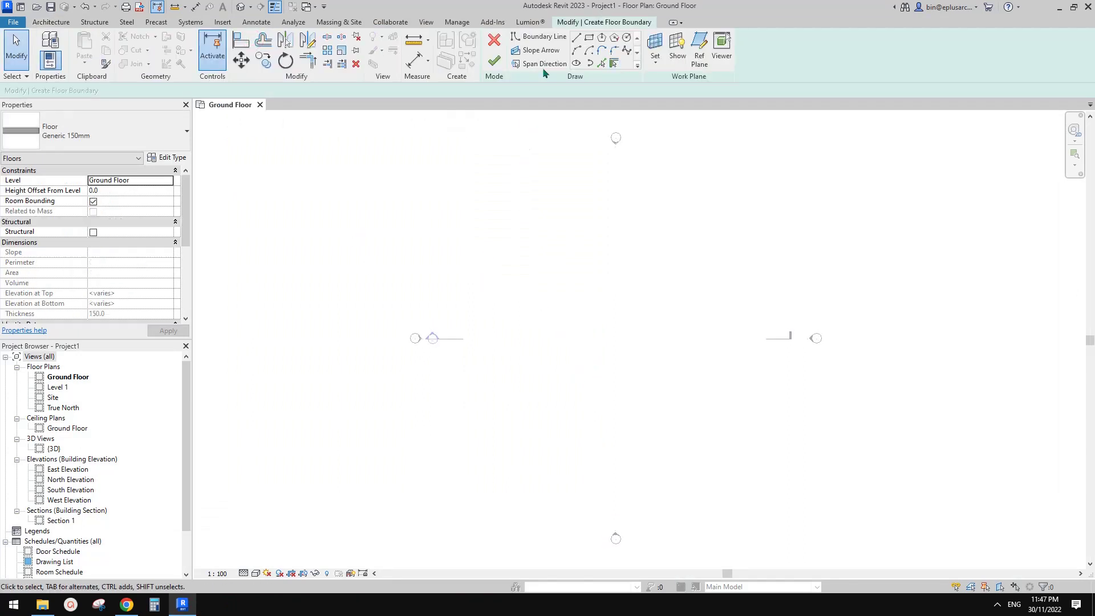
pyautogui.click(109, 134)
pyautogui.click(493, 40)
# Start a wall with the Generic 300mm Wall type and open the material selection for its structure layer
pyautogui.press('w')
pyautogui.press('a')
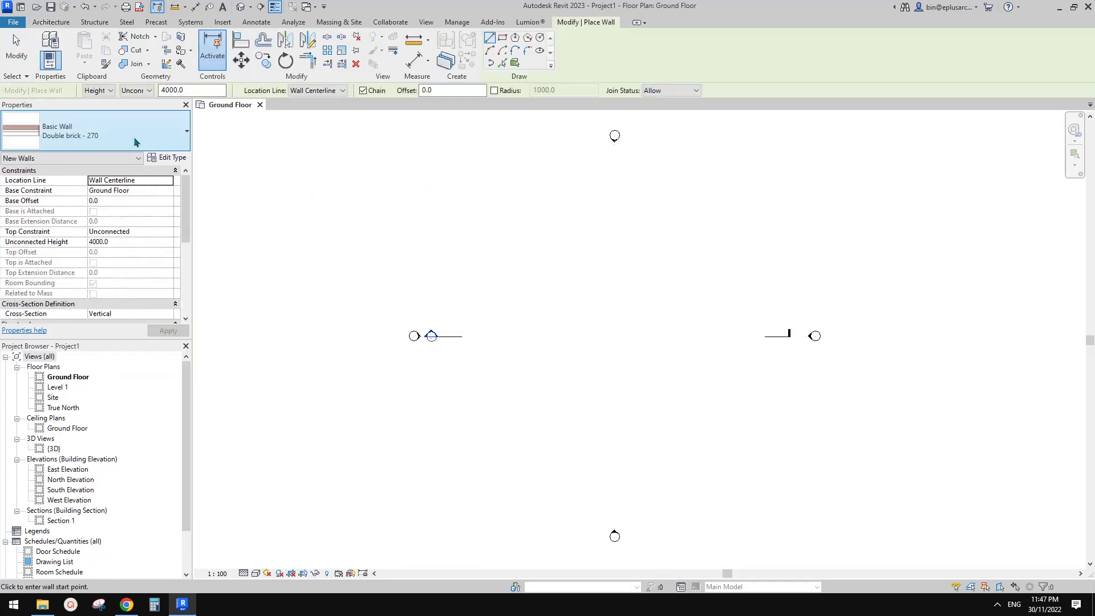
pyautogui.click(135, 141)
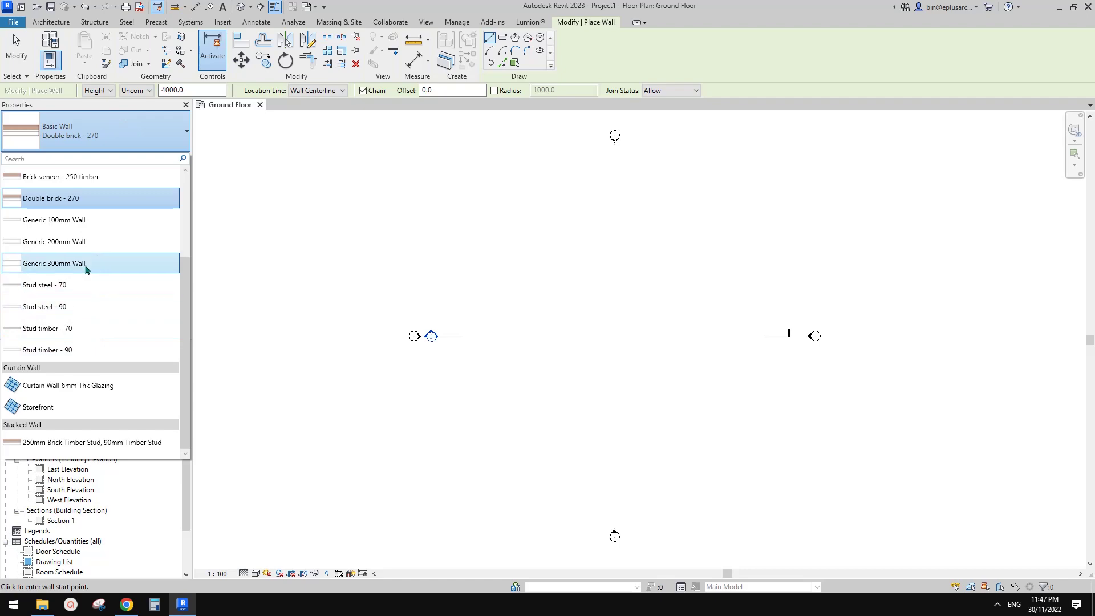
pyautogui.click(87, 265)
pyautogui.click(170, 158)
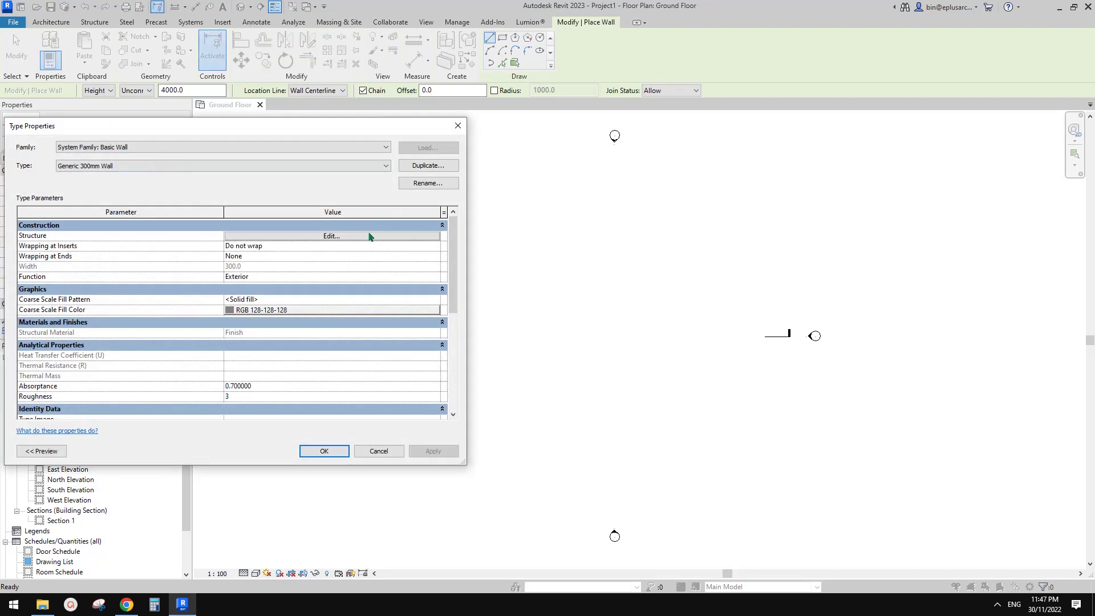
pyautogui.click(371, 235)
pyautogui.click(203, 238)
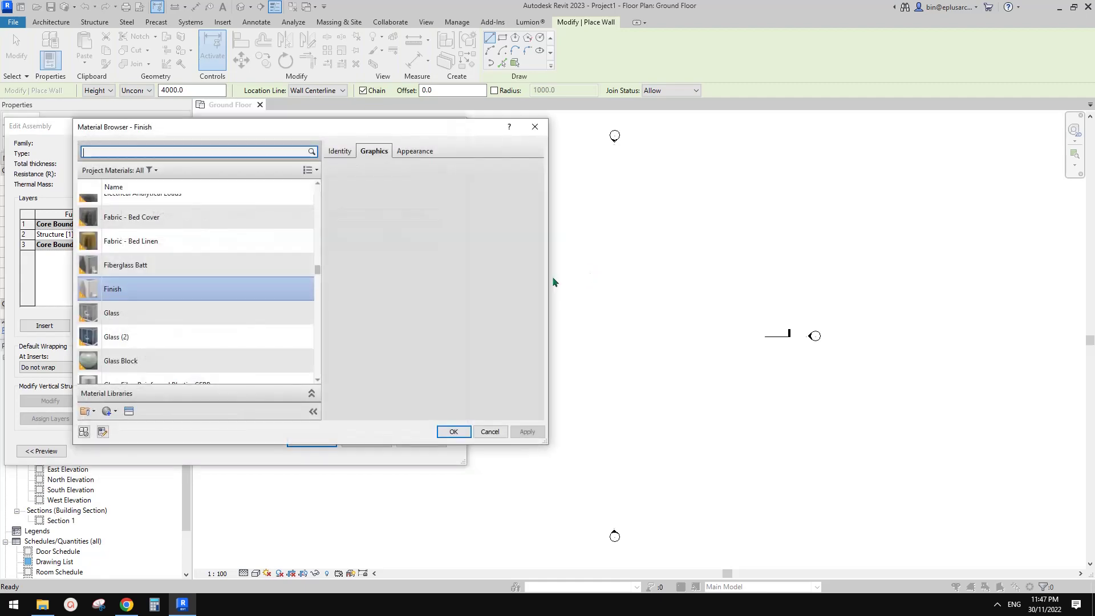
# Create a new material and rename it Precast Concrete
pyautogui.moveTo(312, 127); pyautogui.dragTo(559, 158)
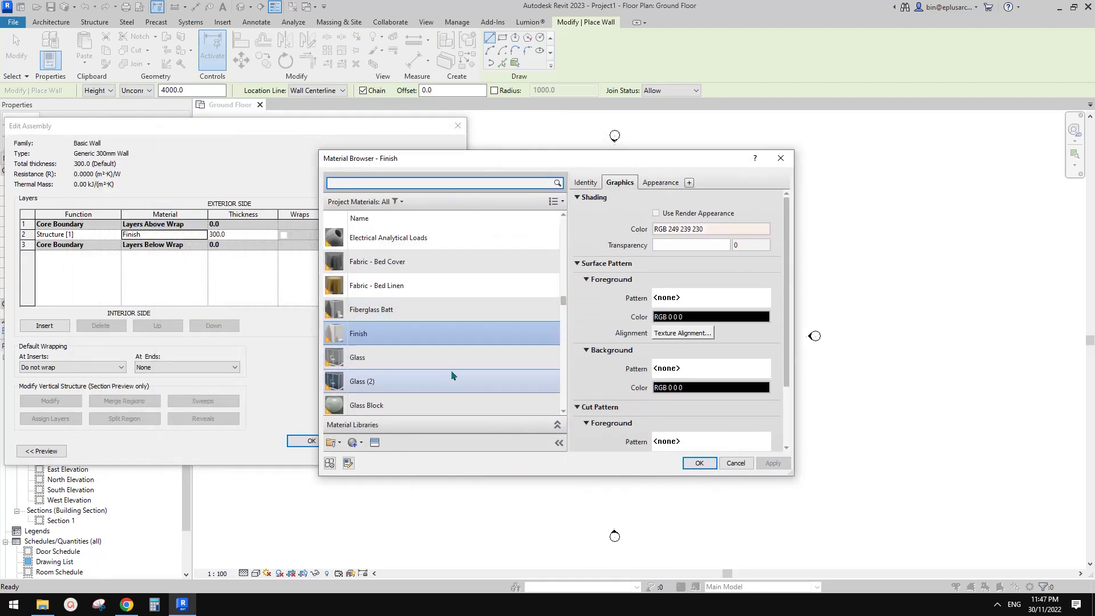
pyautogui.click(660, 182)
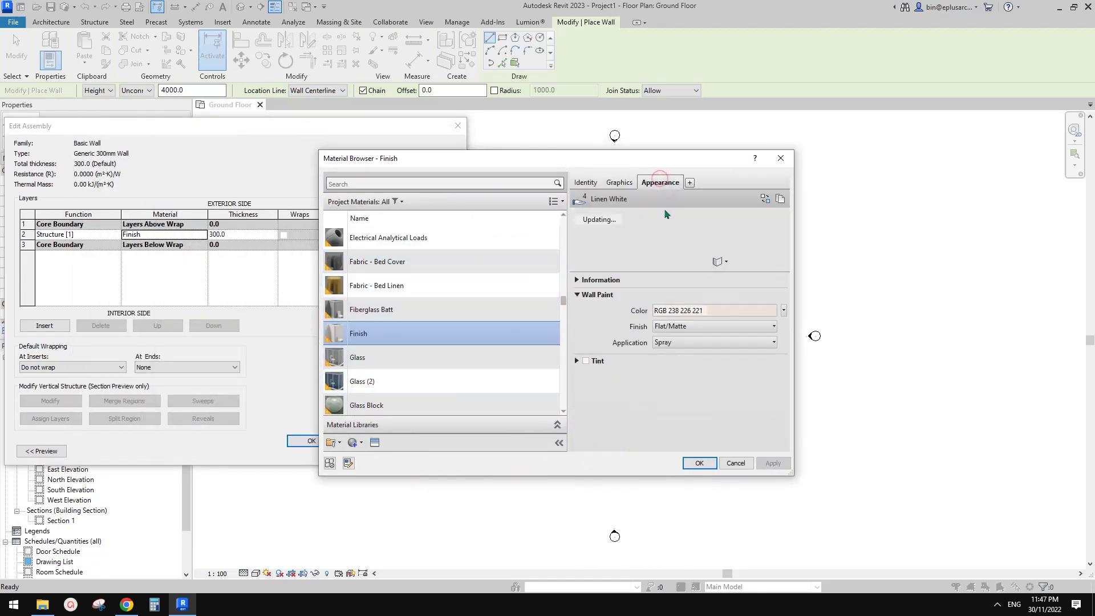
pyautogui.click(355, 443)
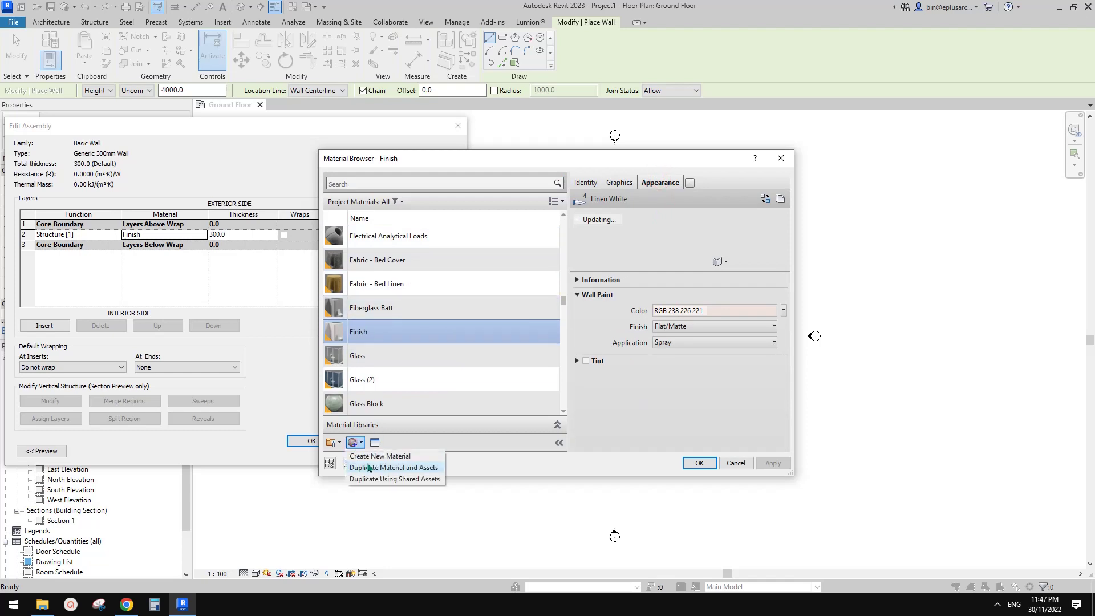
pyautogui.click(371, 455)
pyautogui.rightClick(409, 321)
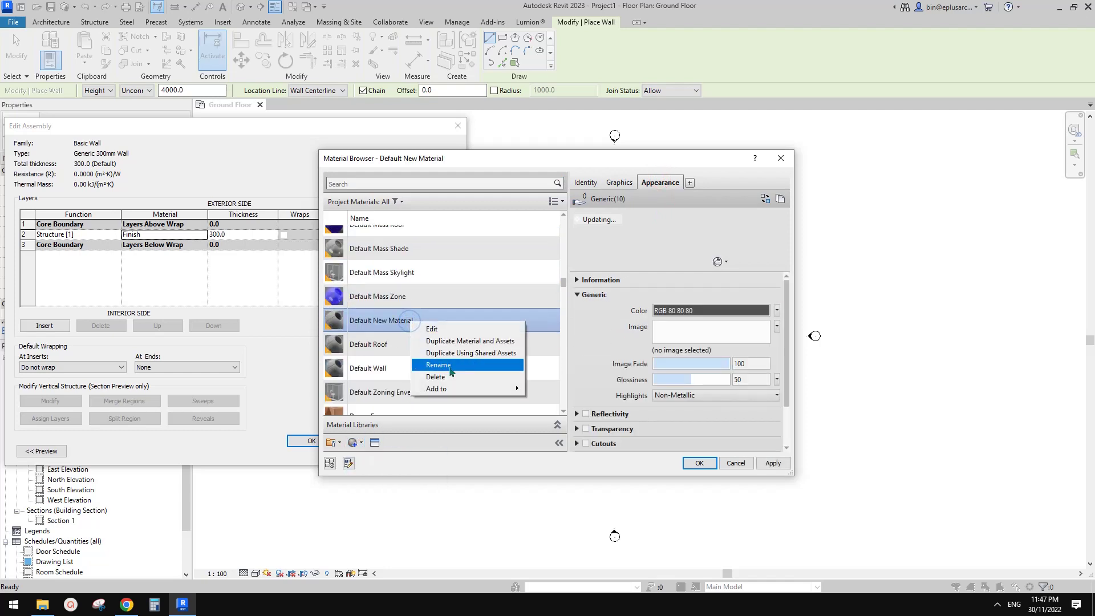
pyautogui.click(450, 370)
pyautogui.write('C')
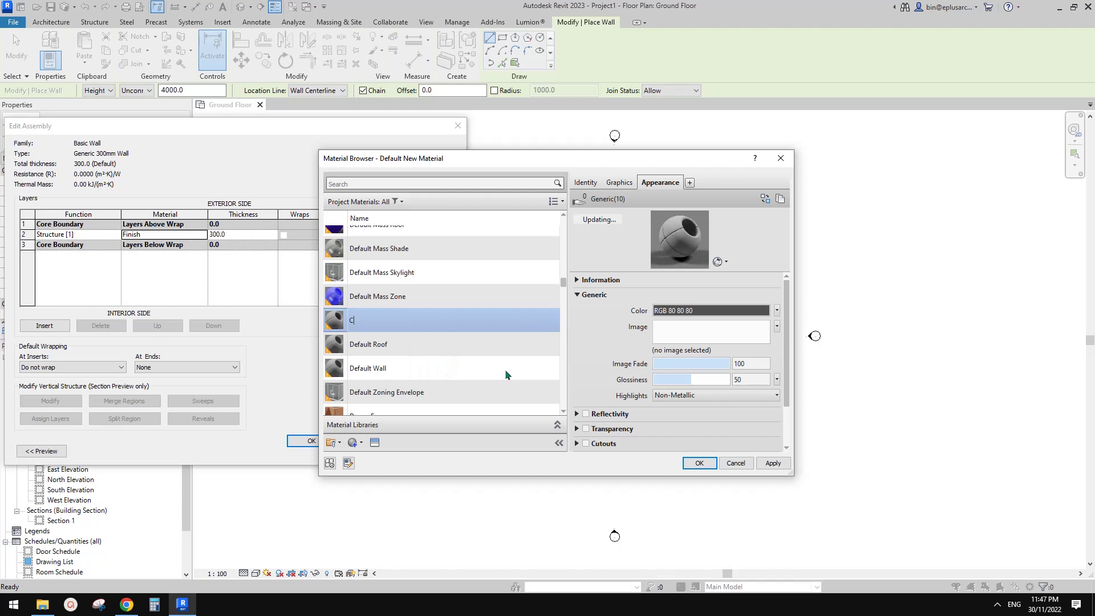
pyautogui.write('oncrete')
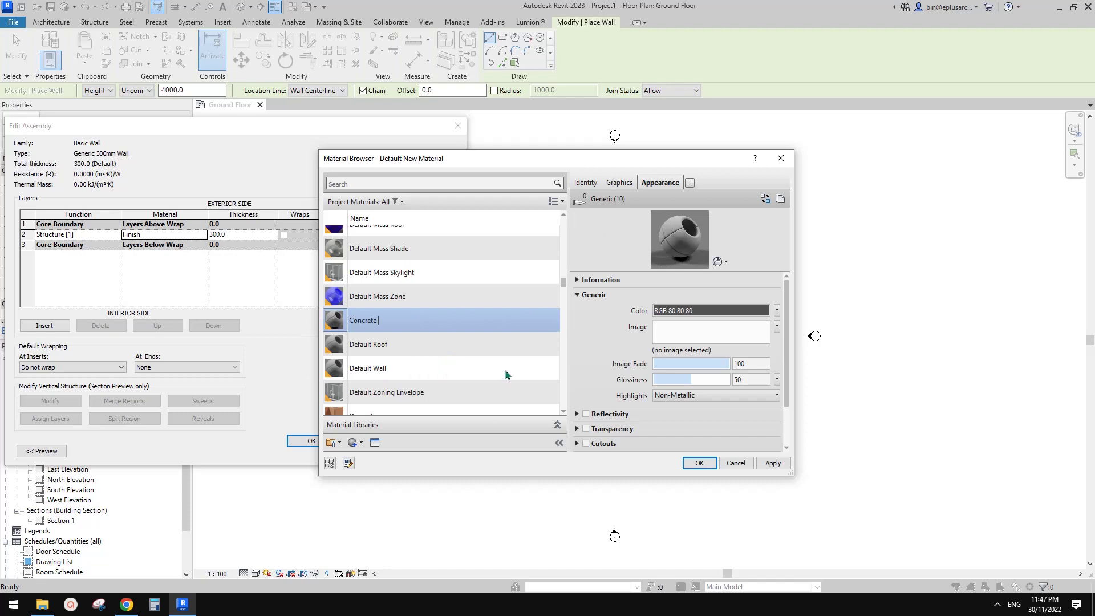
pyautogui.press('BackSpace')
pyautogui.press('BackSpace')
pyautogui.press('BackSpace')
pyautogui.press('BackSpace')
pyautogui.press('BackSpace')
pyautogui.press('BackSpace')
pyautogui.press('BackSpace')
pyautogui.press('BackSpace')
pyautogui.press('BackSpace')
pyautogui.write('Pre')
pyautogui.write('cast Concr')
pyautogui.write('ee')
pyautogui.write('te')
pyautogui.press('Return')
# Start replacing the Precast Concrete material's appearance asset and browse the Concrete category of the Appearance Library
pyautogui.click(764, 199)
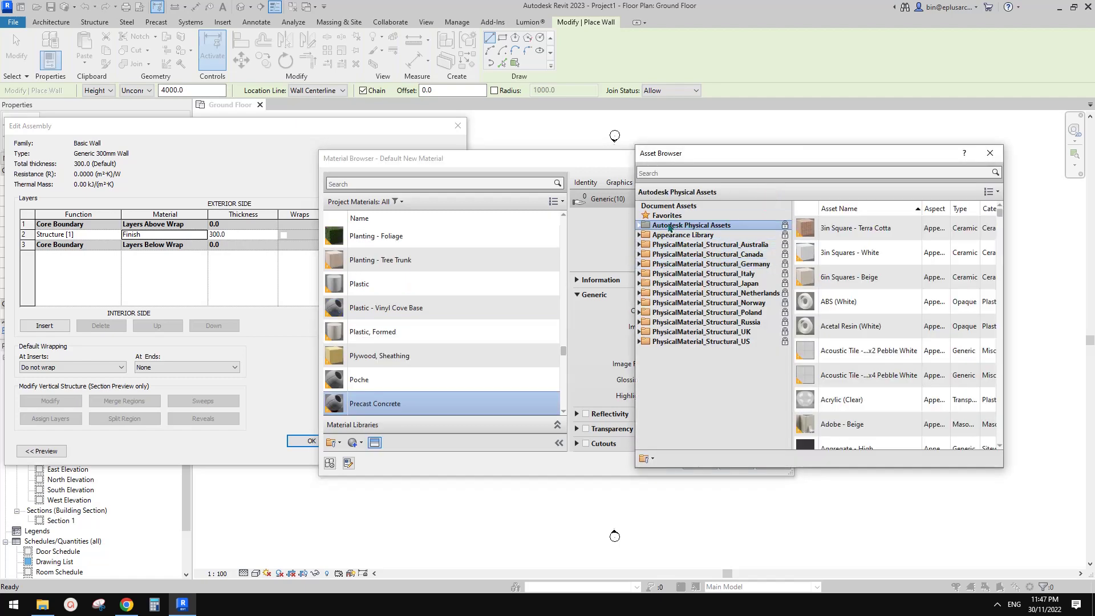
pyautogui.click(639, 235)
pyautogui.moveTo(703, 153); pyautogui.dragTo(631, 121)
pyautogui.doubleClick(596, 231)
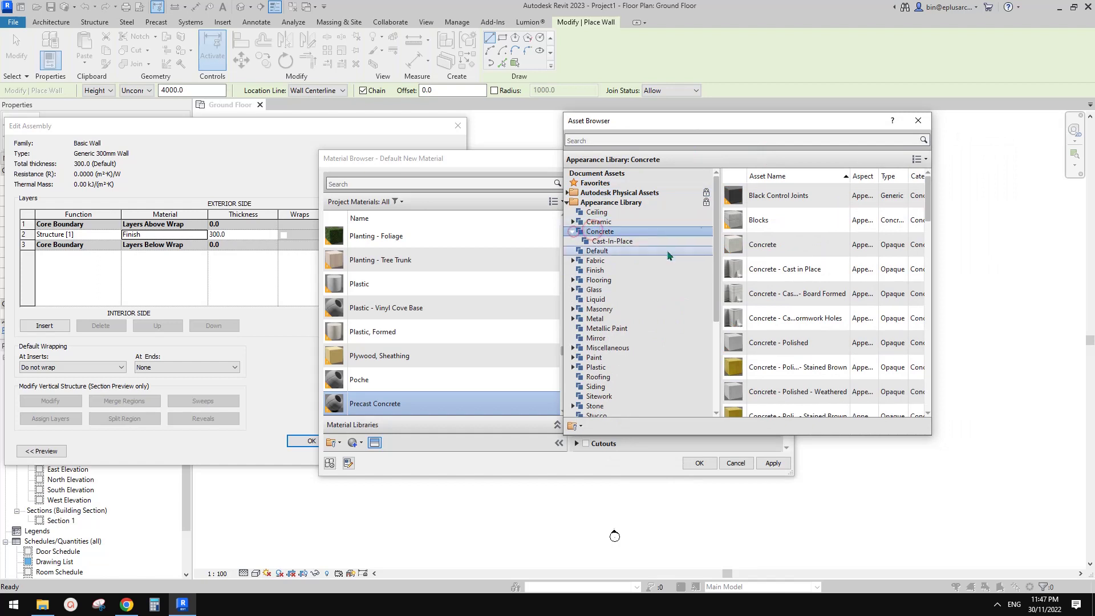
pyautogui.moveTo(925, 225)
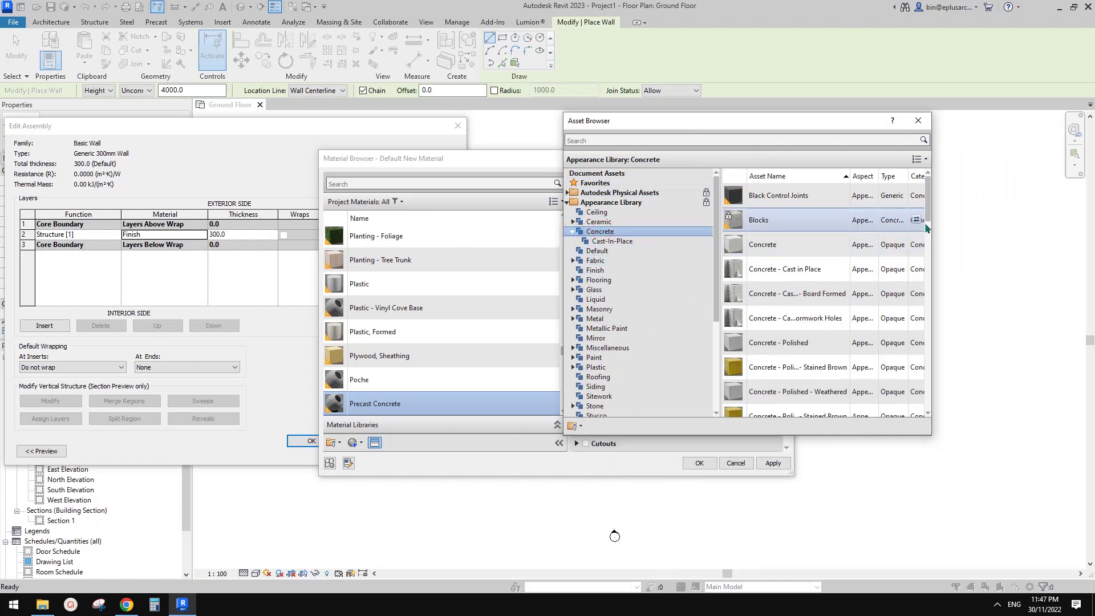
pyautogui.moveTo(930, 219); pyautogui.dragTo(938, 350)
# Enlarge the Asset Browser and set its thumbnail size to 256 x 256 to compare the concrete textures
pyautogui.moveTo(762, 122); pyautogui.dragTo(676, 123)
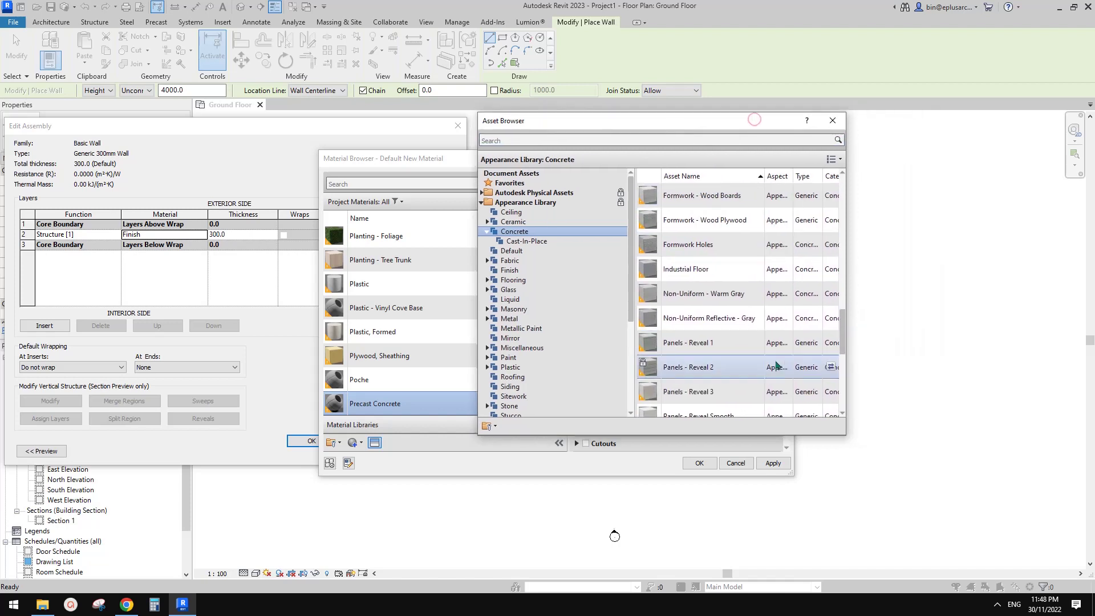
pyautogui.moveTo(846, 437); pyautogui.dragTo(961, 543)
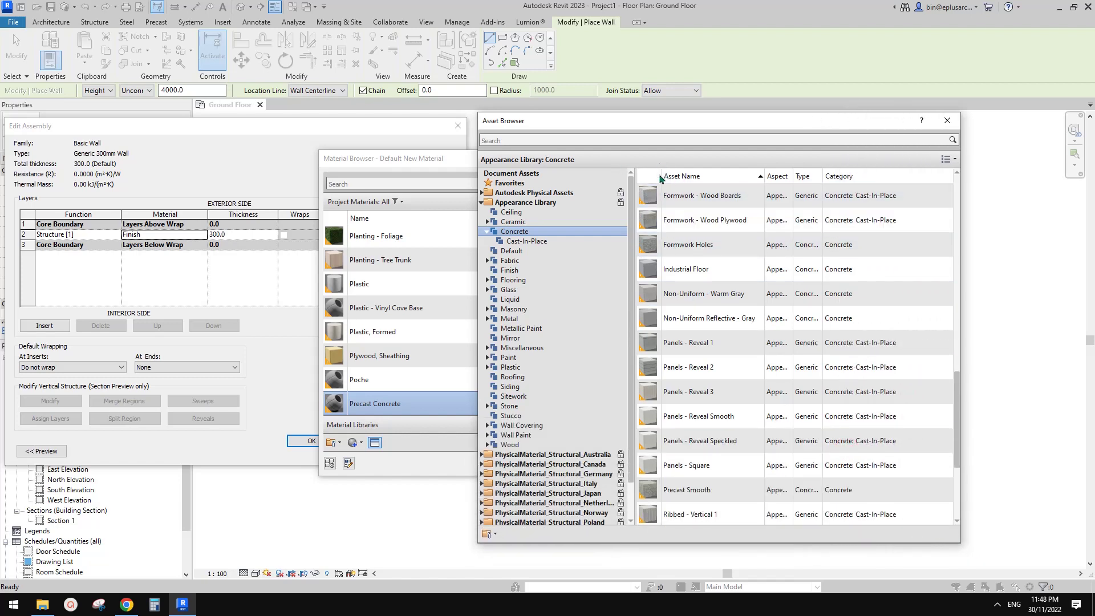
pyautogui.click(948, 159)
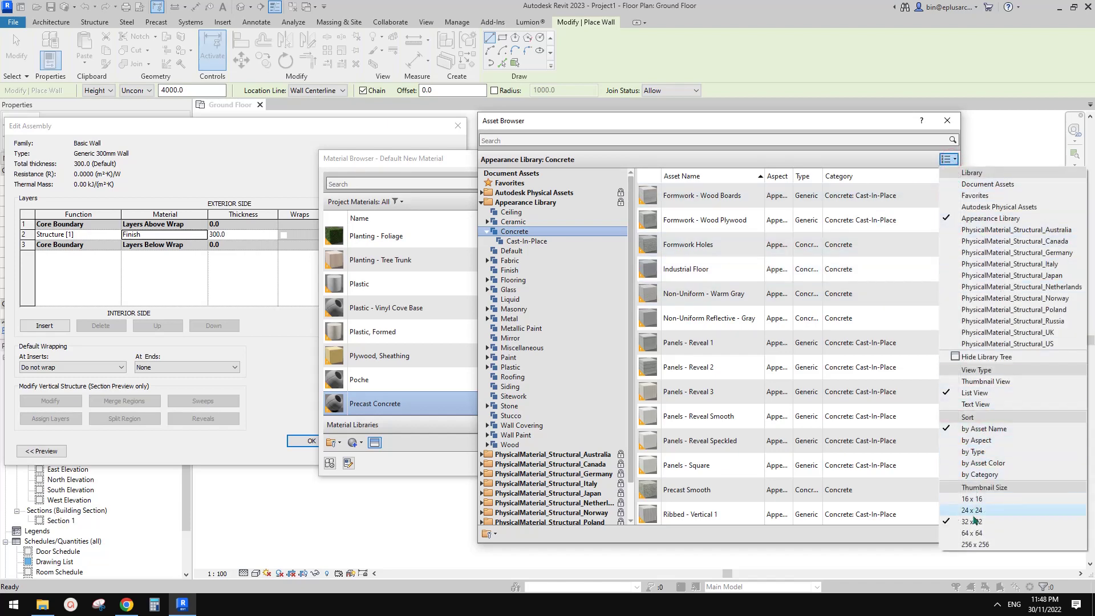
pyautogui.click(974, 544)
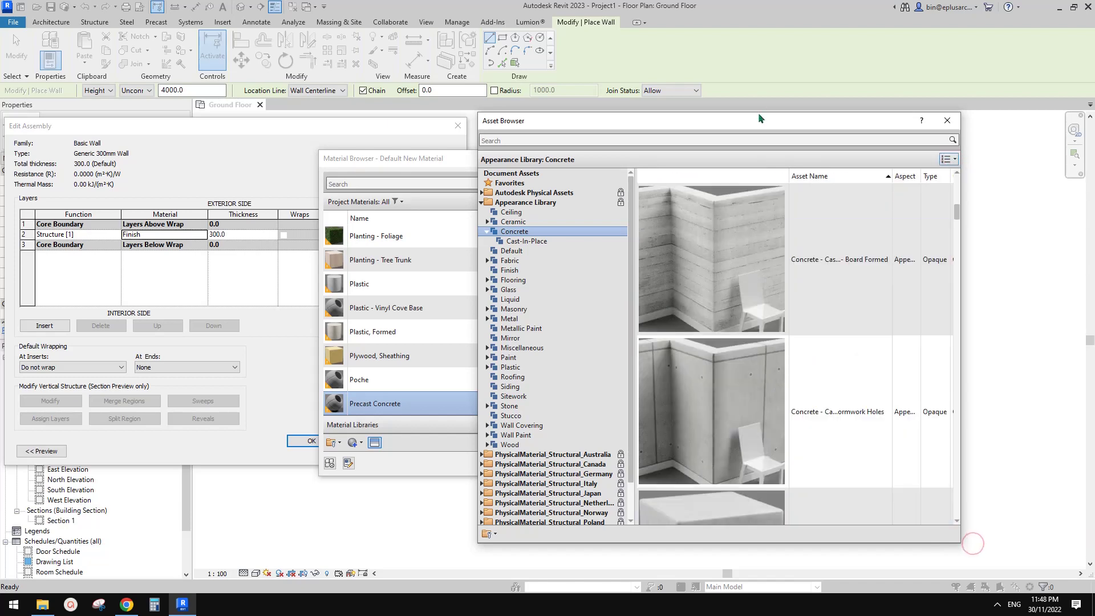
pyautogui.moveTo(683, 127); pyautogui.dragTo(620, 65)
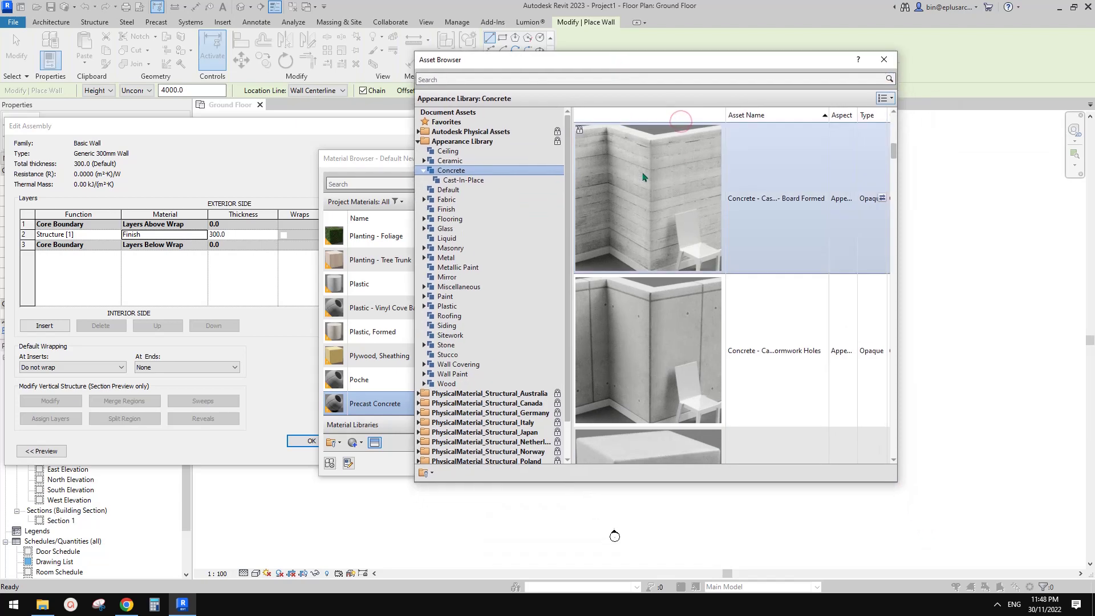
pyautogui.moveTo(893, 160)
pyautogui.mouseDown()
pyautogui.moveTo(894, 456)
pyautogui.moveTo(896, 155)
pyautogui.mouseUp()
# Replace the appearance with Concrete - Cast in Place - Formwork Holes and assign Precast Concrete to the wall type's structure layer
pyautogui.click(682, 301)
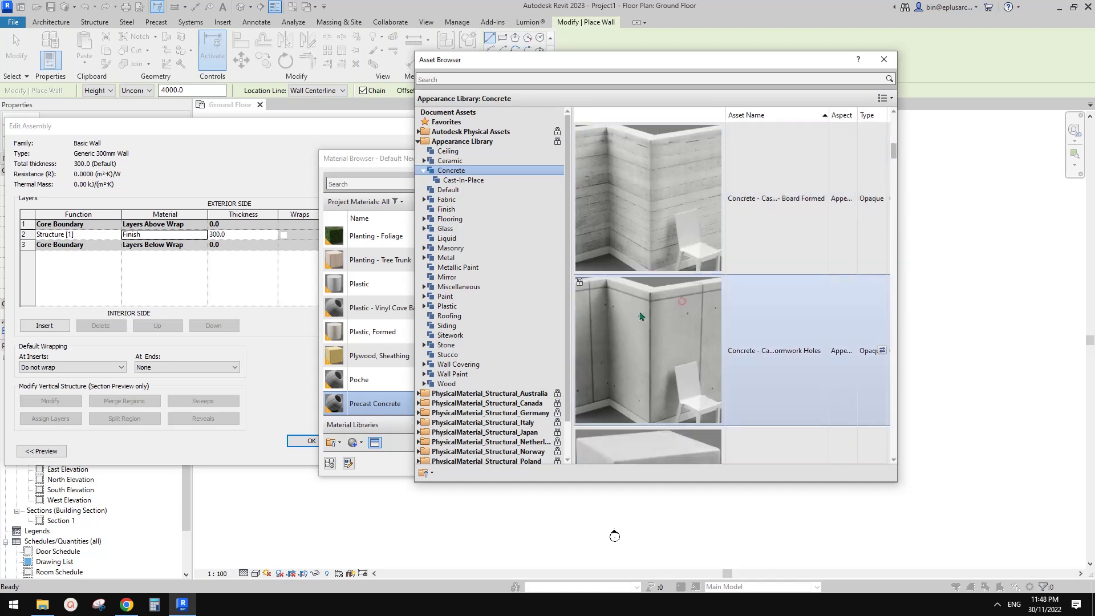
pyautogui.click(668, 347)
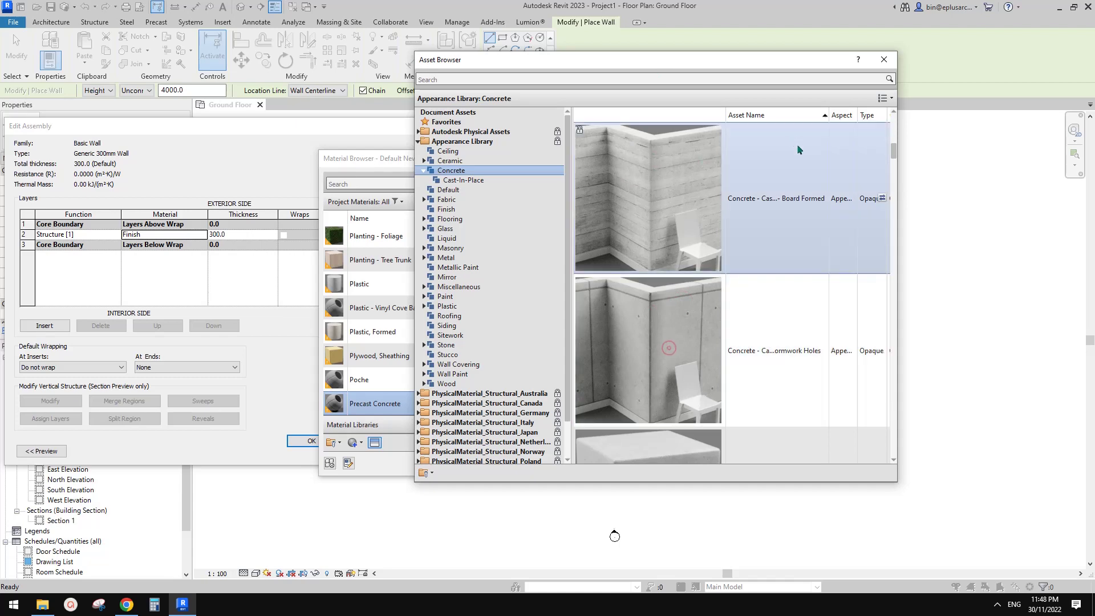
pyautogui.click(883, 59)
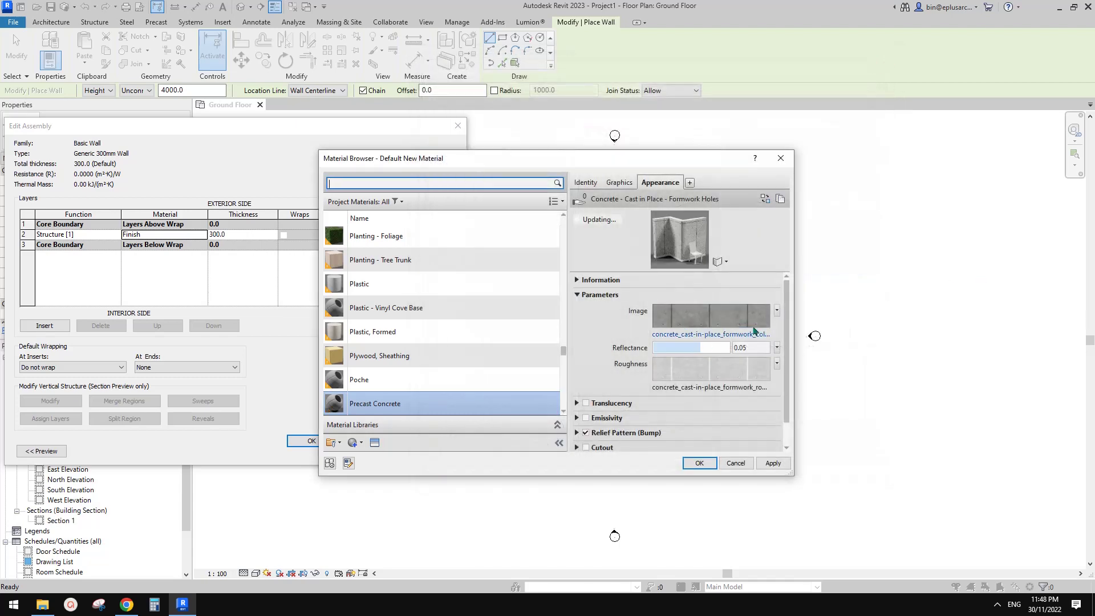
pyautogui.click(702, 464)
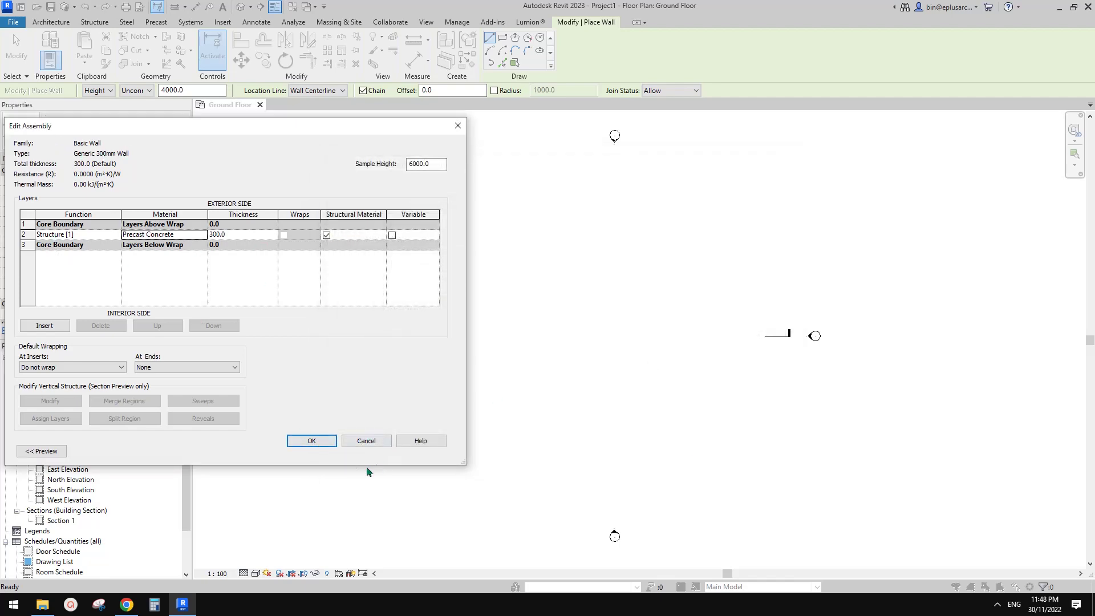
pyautogui.click(312, 441)
pyautogui.click(320, 440)
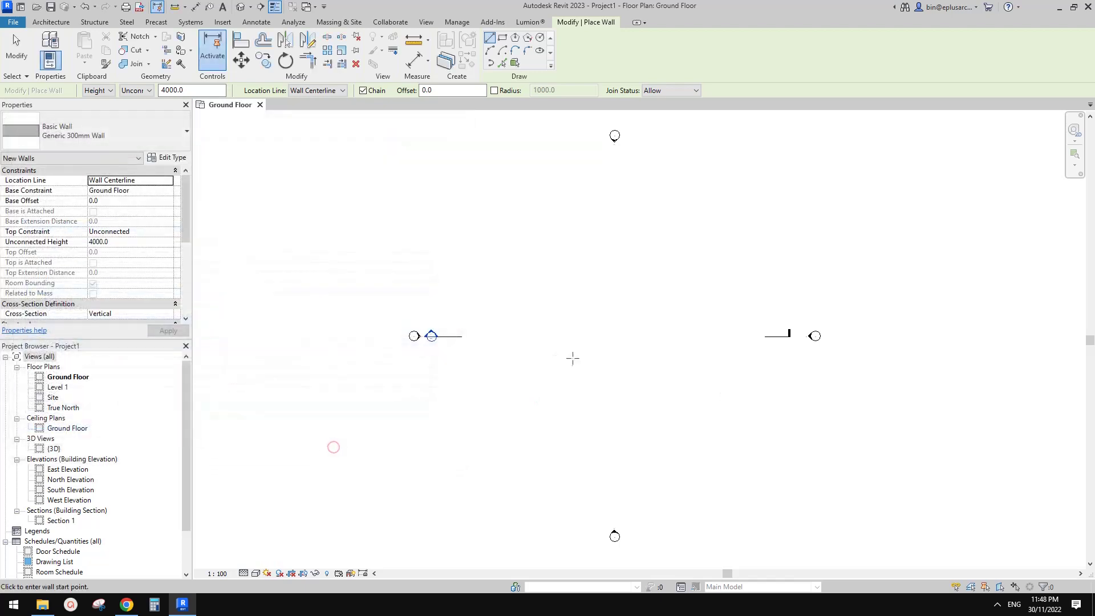
# Draw a rectangle of Generic 300mm walls about 16700 by 11700 mm between the elevation markers on the Ground Floor
pyautogui.click(502, 38)
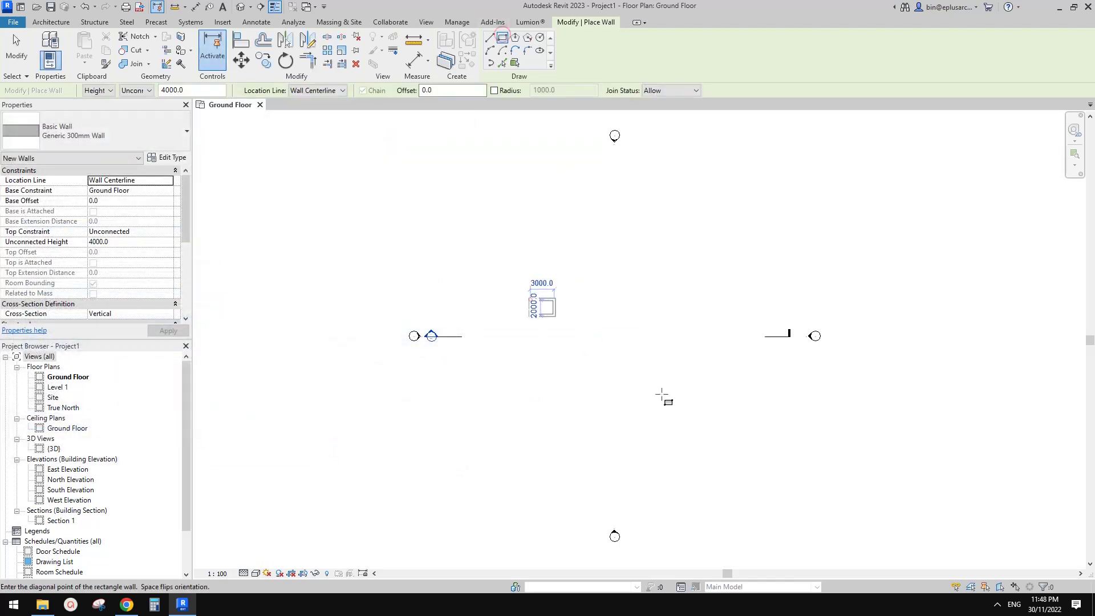
pyautogui.click(531, 299)
pyautogui.click(666, 394)
# Create a Generic 150mm floor on the Ground Floor bounded by the rectangle of walls
pyautogui.click(51, 22)
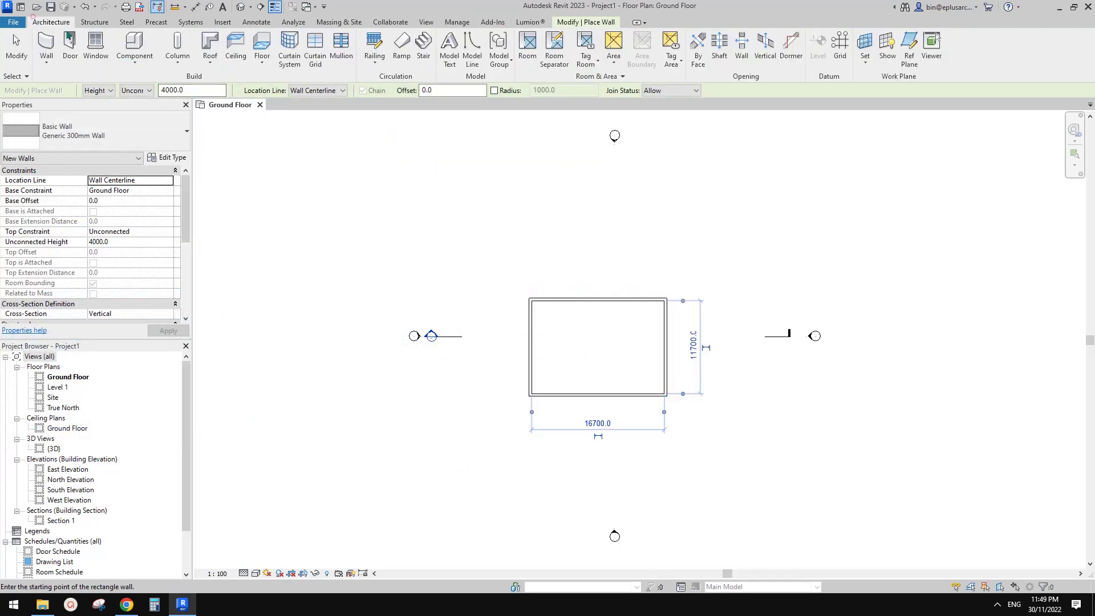
pyautogui.click(262, 49)
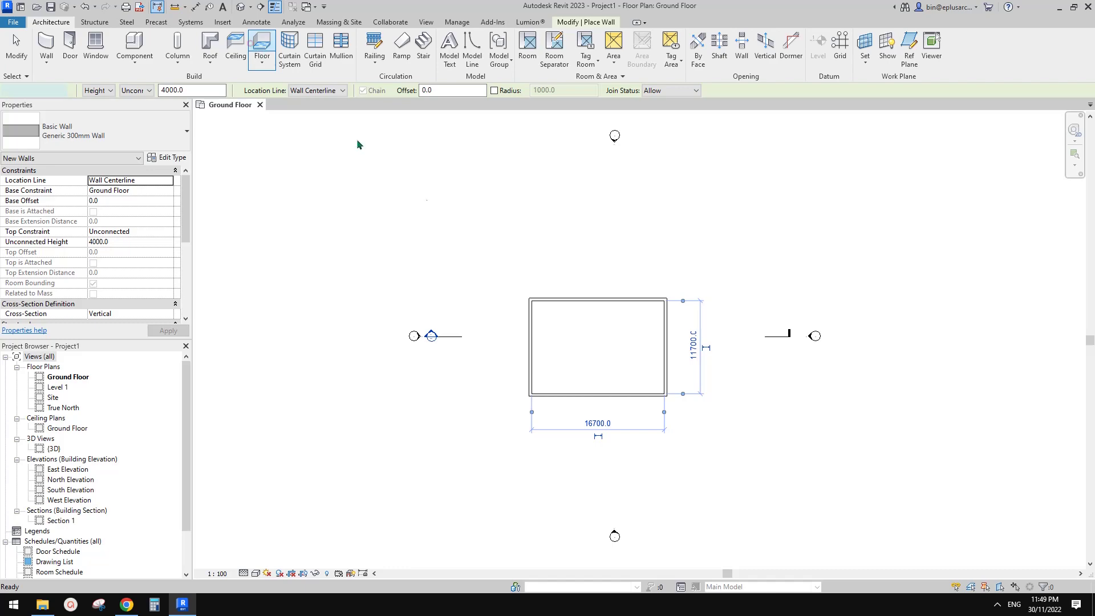
pyautogui.click(598, 299)
pyautogui.click(494, 61)
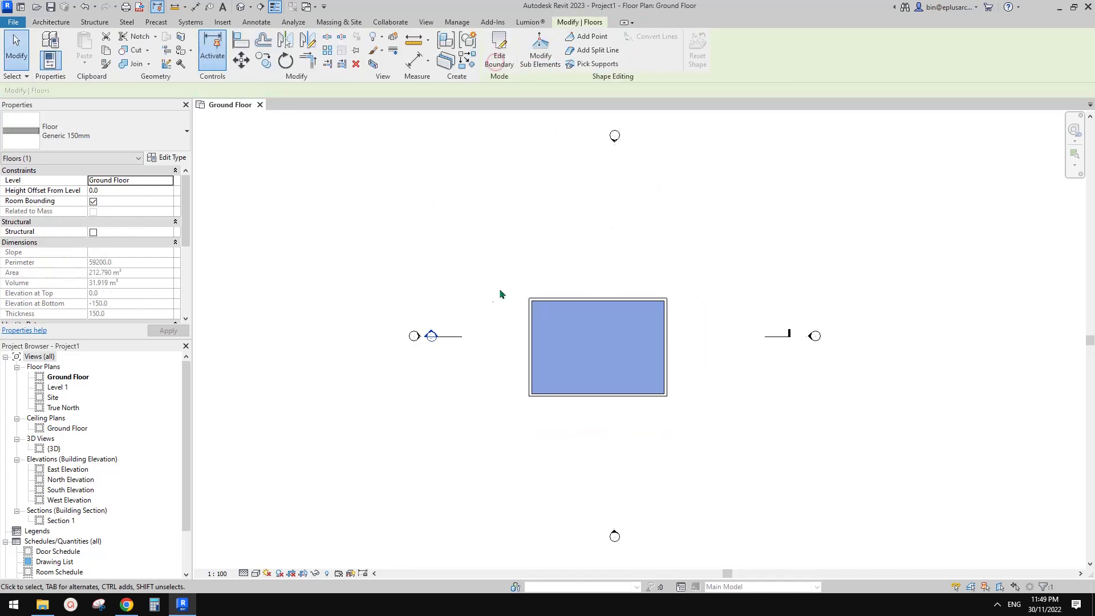
# Assign the Precast Concrete material to the structure layer of the Generic 150mm floor type
pyautogui.click(170, 158)
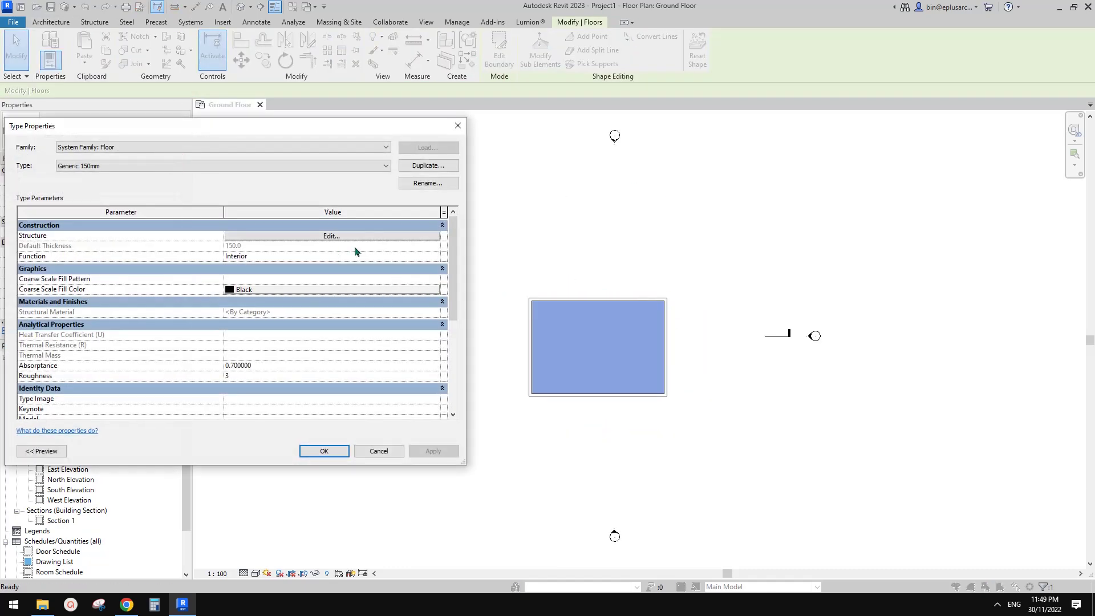
pyautogui.click(354, 238)
pyautogui.click(201, 237)
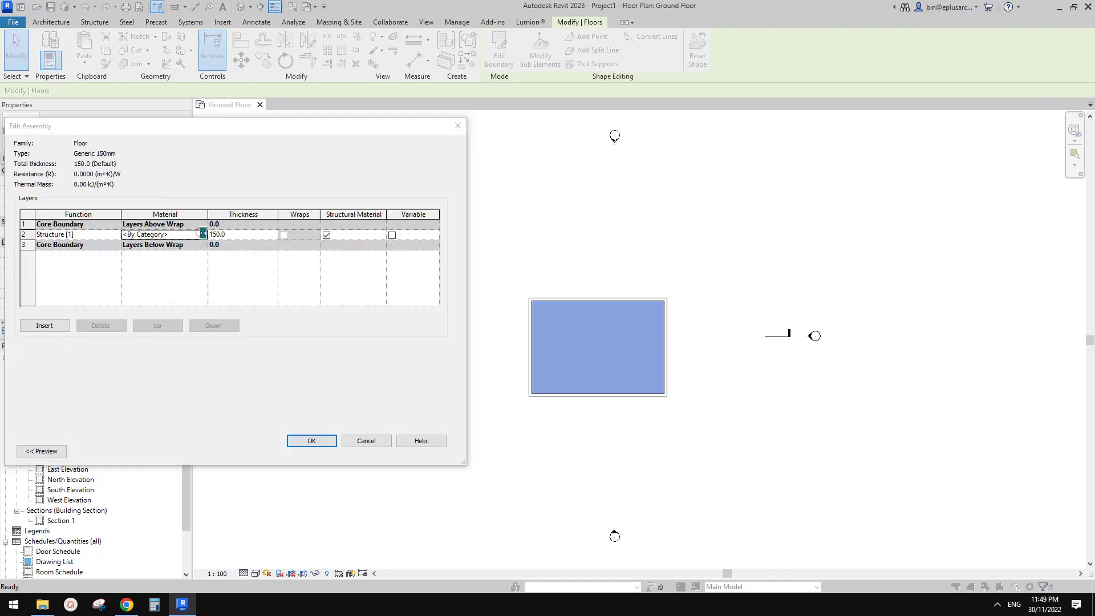
pyautogui.click(202, 235)
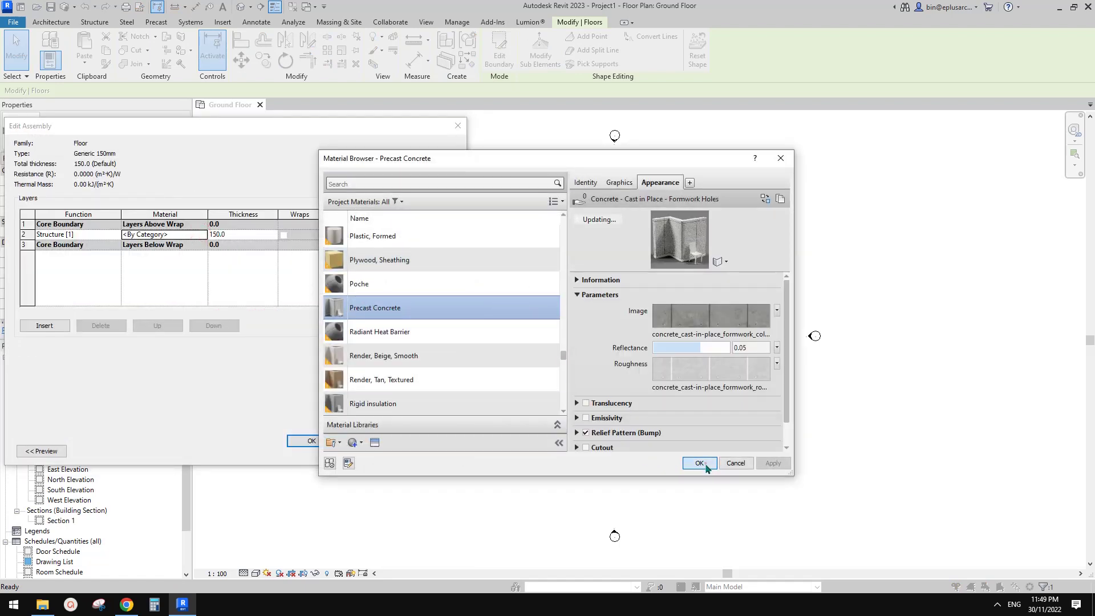
pyautogui.click(699, 463)
pyautogui.click(329, 441)
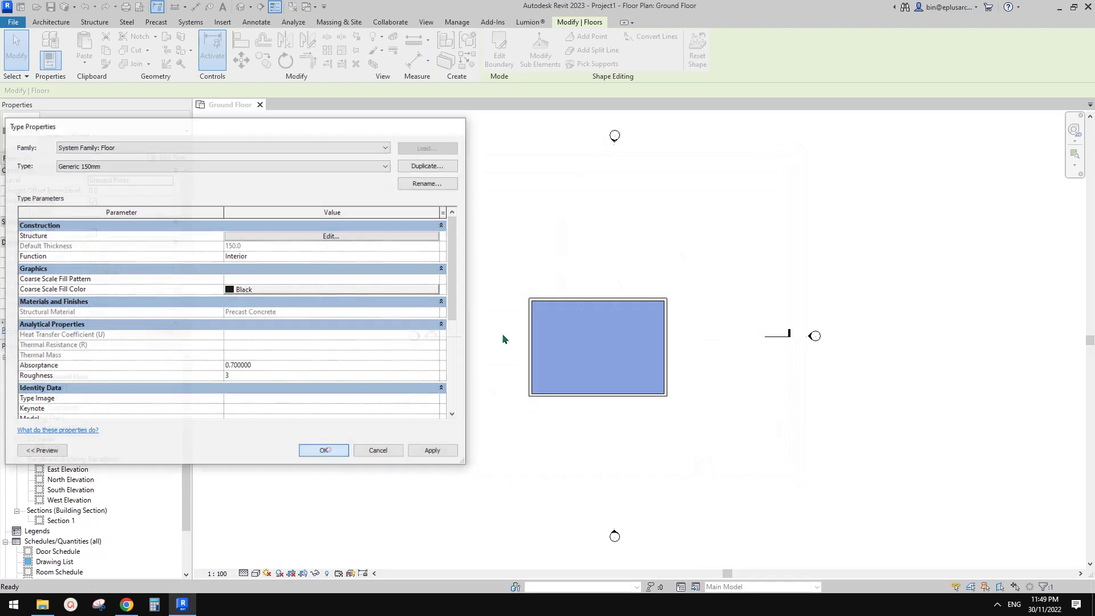
pyautogui.click(323, 451)
# Open the default 3D view in a textured visual style and inspect the concrete pattern where walls and floor edge meet
pyautogui.click(240, 7)
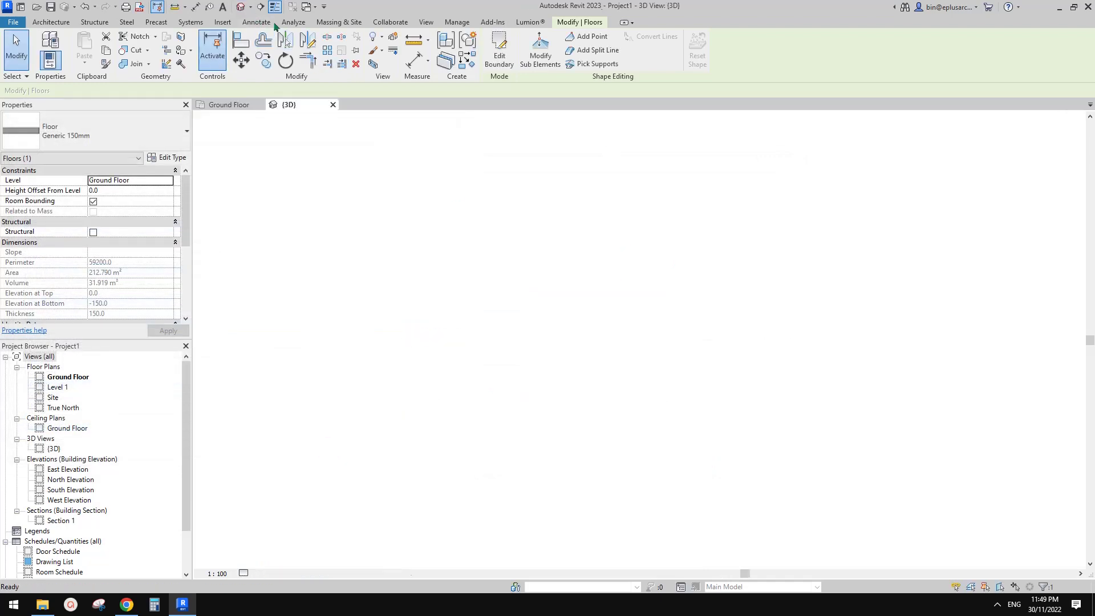
pyautogui.keyDown('shift'); pyautogui.moveTo(591, 313); pyautogui.dragTo(635, 318, button='middle'); pyautogui.keyUp('shift')
pyautogui.scroll(2, 634, 319)
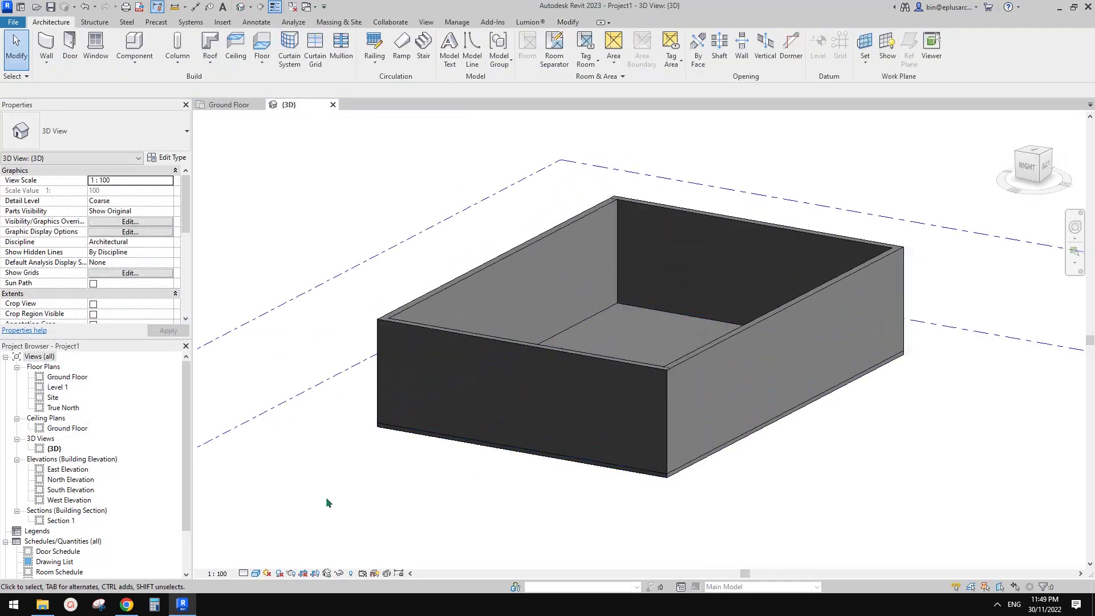
pyautogui.click(256, 573)
pyautogui.click(277, 560)
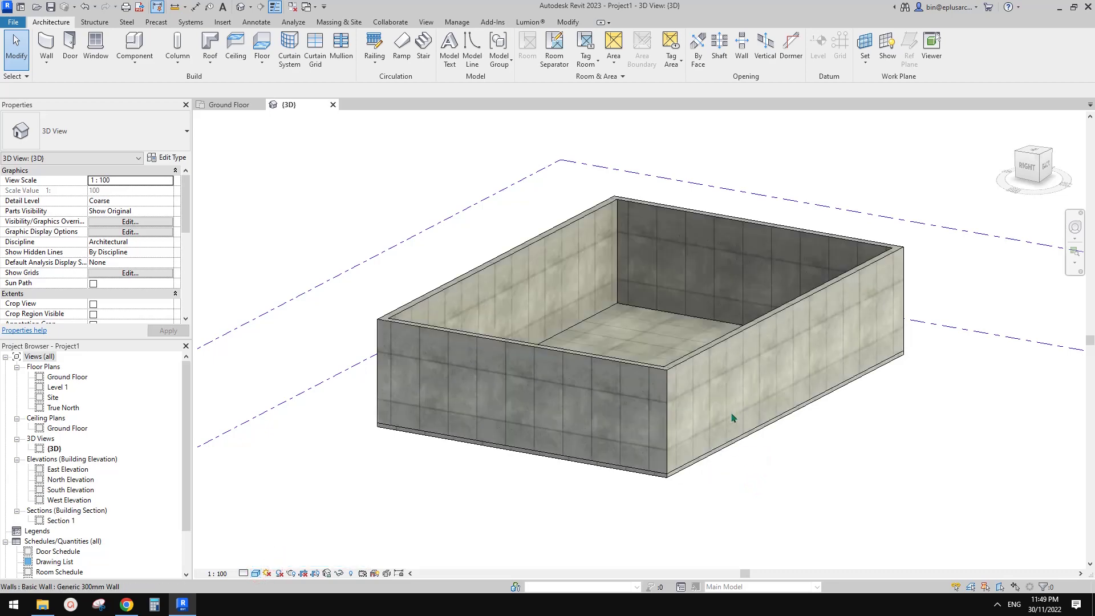
pyautogui.scroll(5, 713, 439)
pyautogui.moveTo(697, 450); pyautogui.dragTo(723, 326, button='middle')
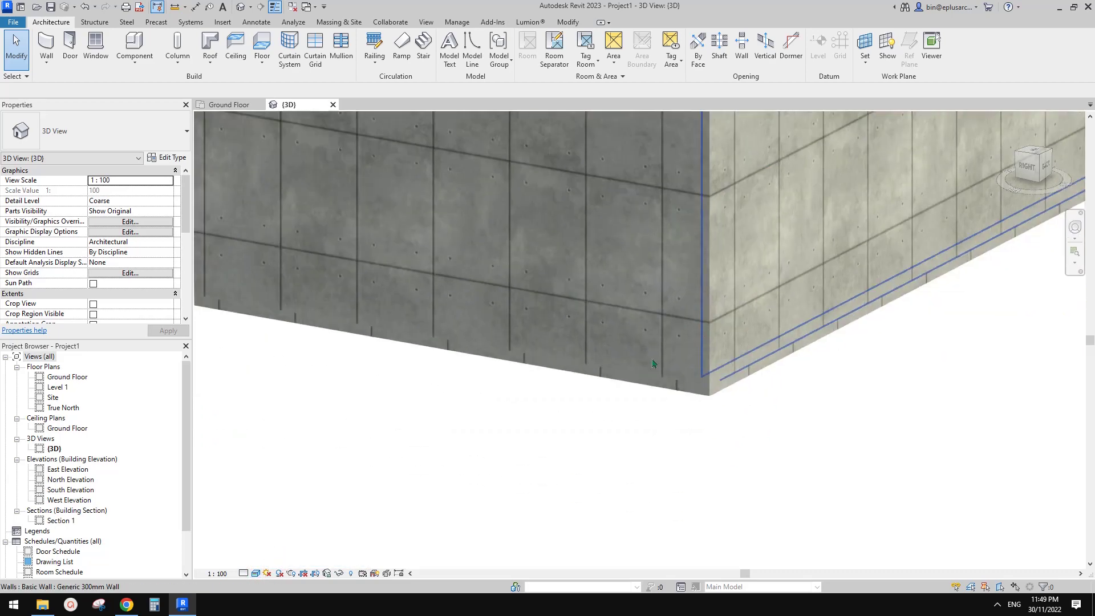
pyautogui.scroll(2, 680, 333)
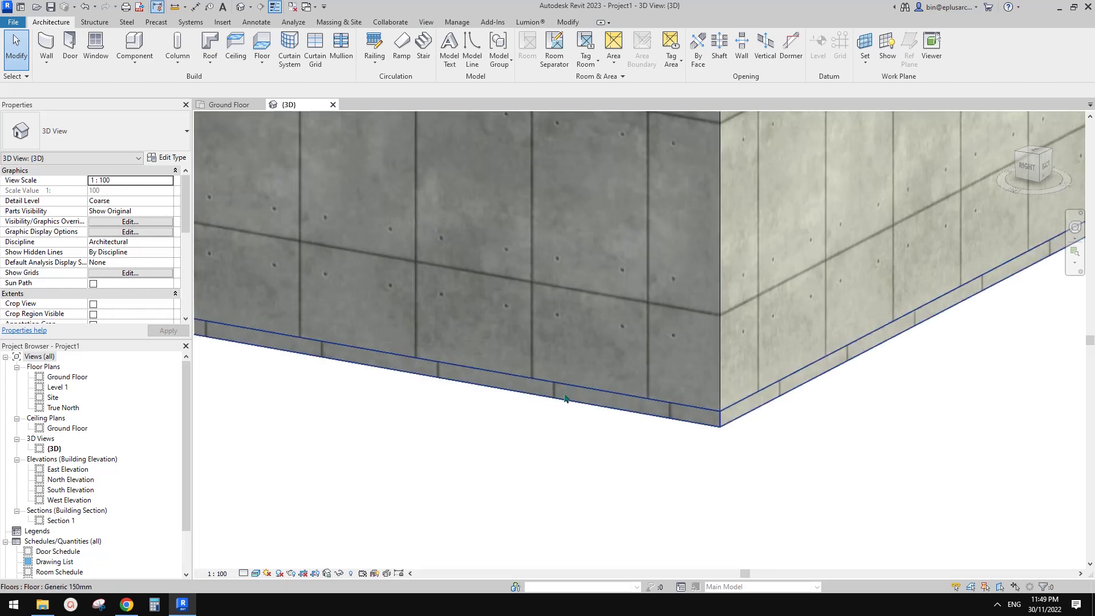
pyautogui.scroll(-6, 564, 398)
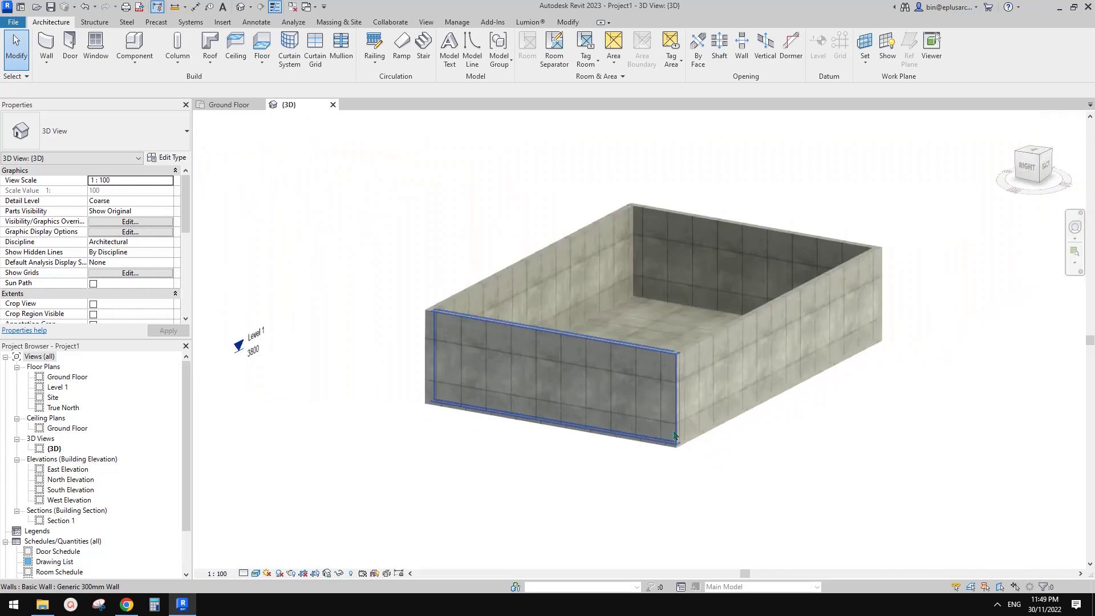
# Copy the ground floor slab and paste it aligned to Level 1
pyautogui.click(691, 440)
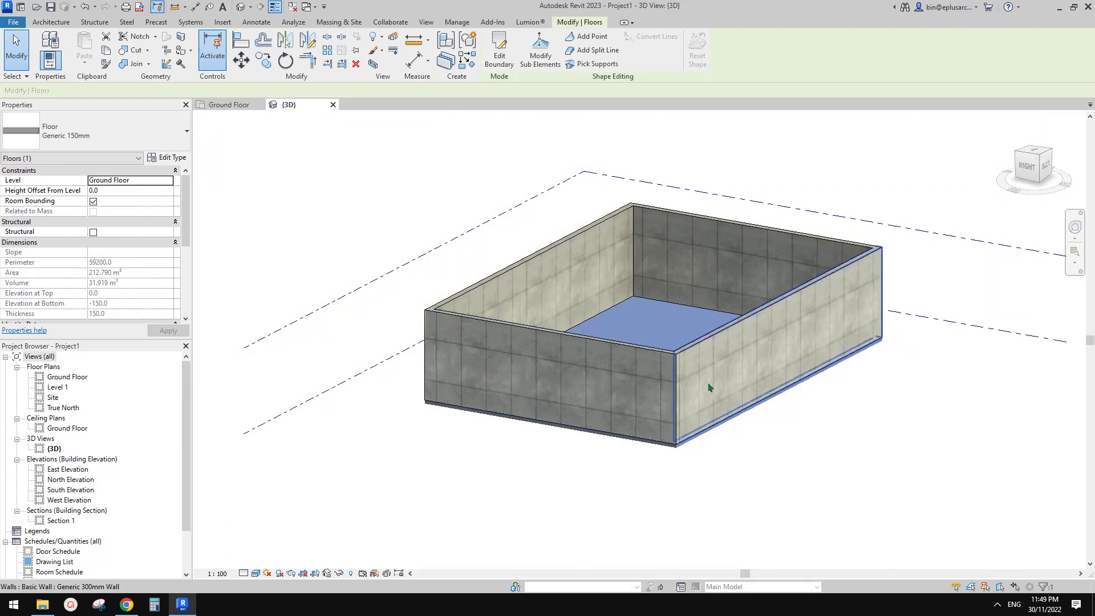
pyautogui.click(106, 51)
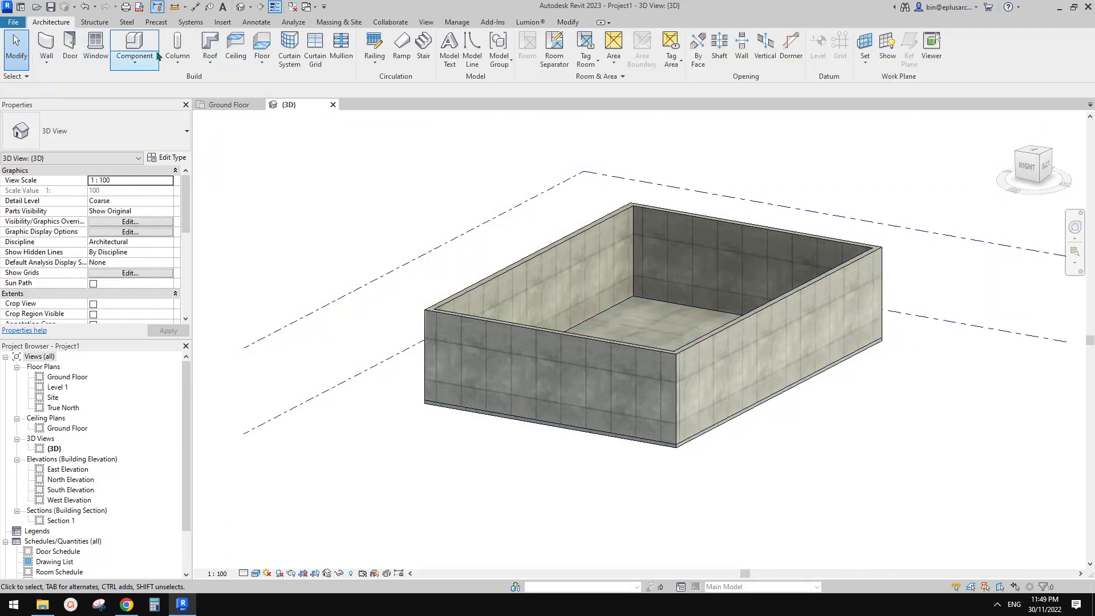
pyautogui.click(571, 20)
pyautogui.click(83, 68)
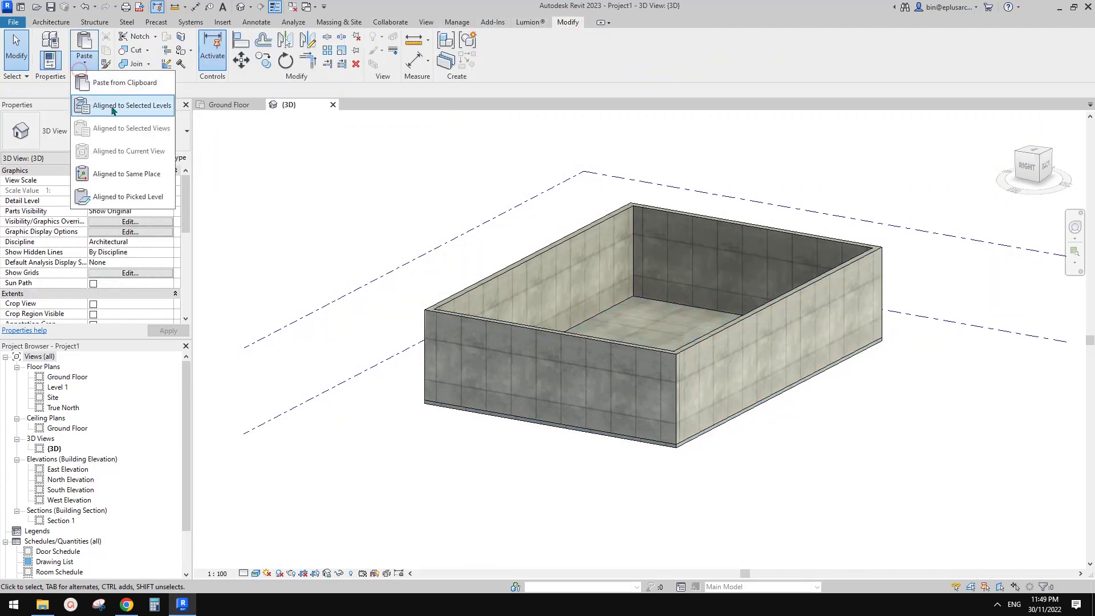
pyautogui.click(132, 105)
pyautogui.click(723, 241)
pyautogui.click(773, 387)
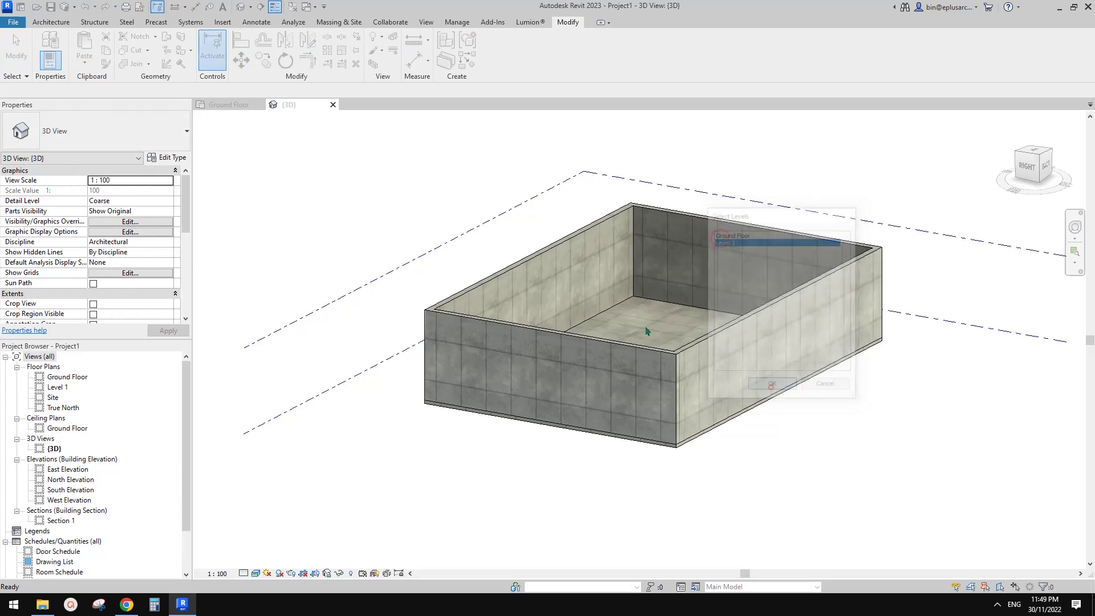
pyautogui.moveTo(625, 284)
pyautogui.mouseDown(button='middle')
pyautogui.moveTo(601, 285)
pyautogui.moveTo(613, 288)
pyautogui.mouseUp(button='middle')
pyautogui.press('Escape')
# Copy the whole chain of four ground floor walls and paste it aligned to Level 1
pyautogui.press('Tab')
pyautogui.click(756, 345)
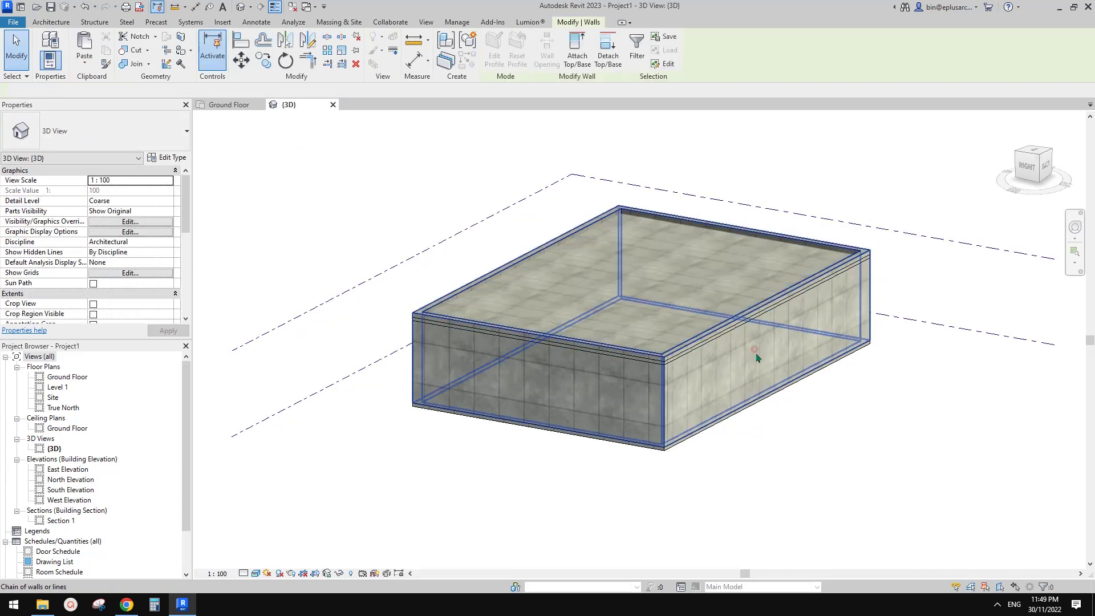
pyautogui.hotkey('ctrl', 'c')
pyautogui.click(84, 64)
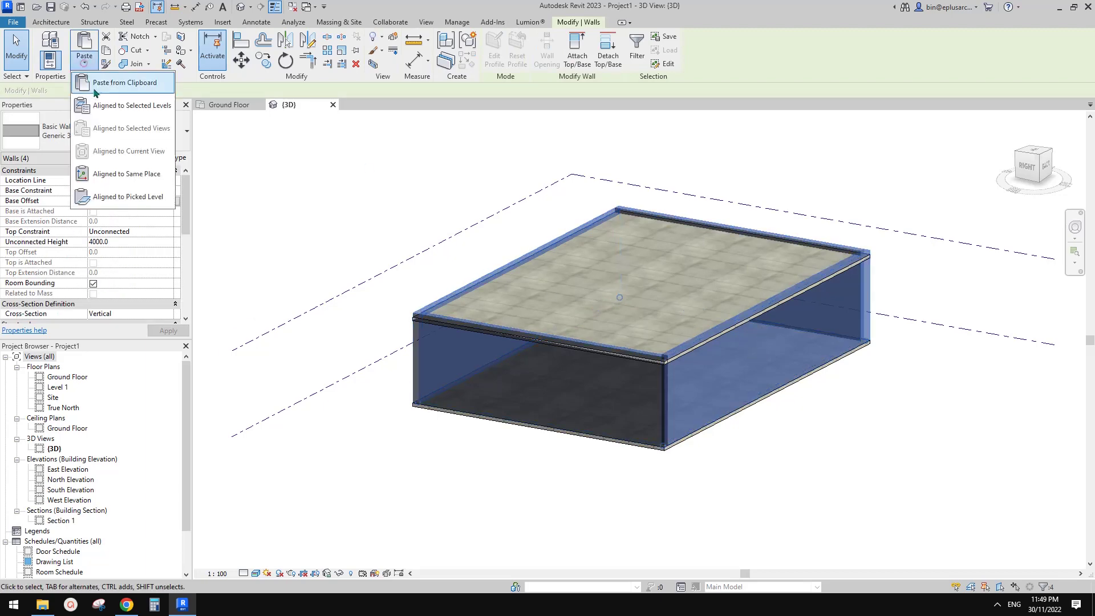
pyautogui.click(127, 105)
pyautogui.click(724, 242)
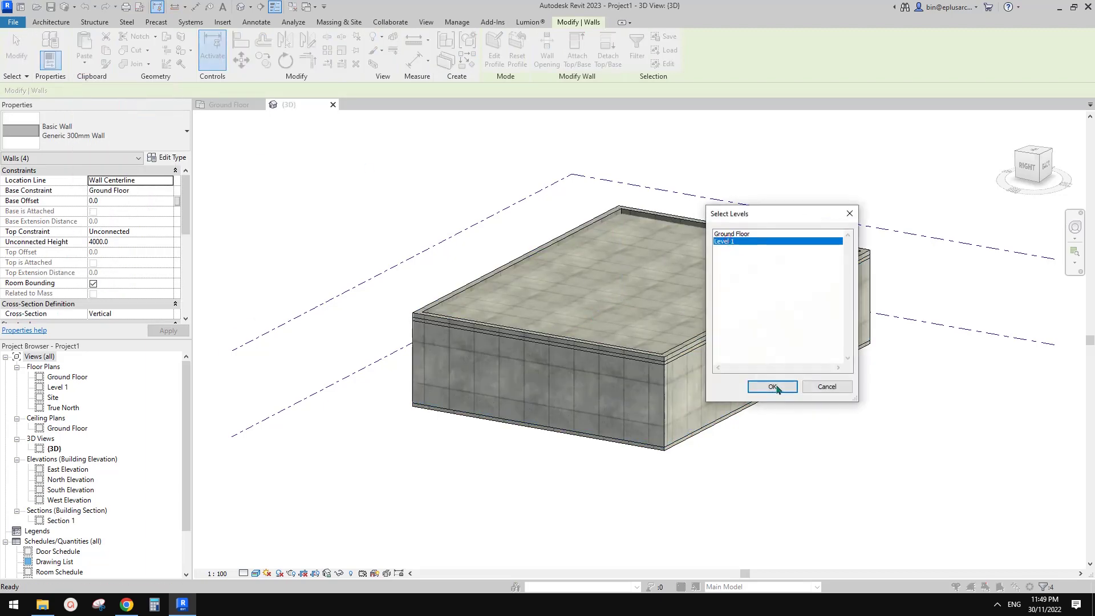
pyautogui.click(773, 386)
pyautogui.press('Escape')
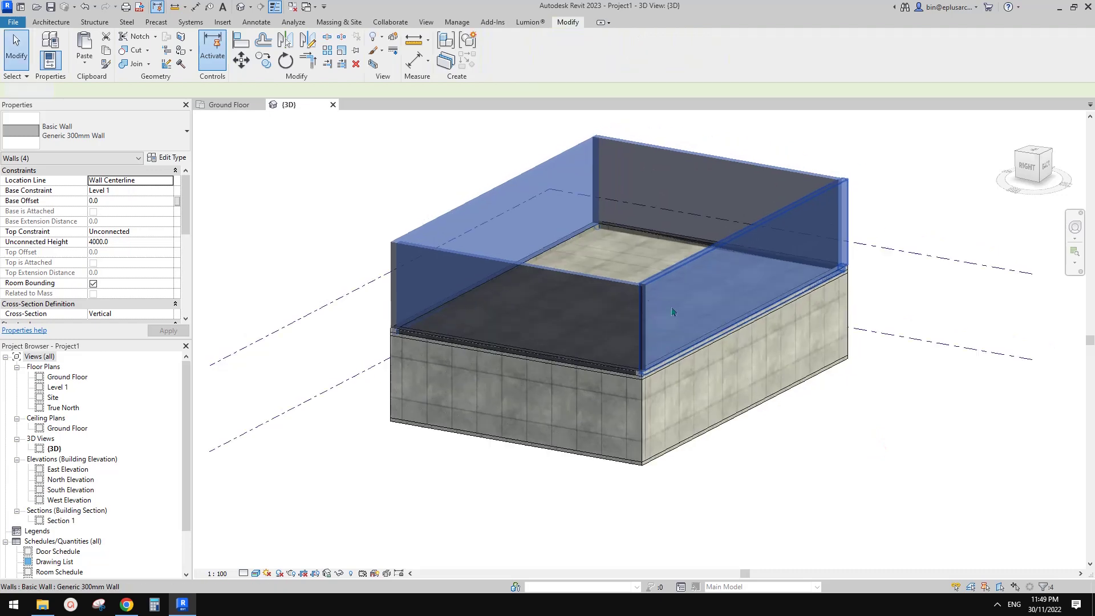
# Duplicate the ground floor slab's type under the name 300
pyautogui.scroll(3, 754, 286)
pyautogui.keyDown('shift'); pyautogui.moveTo(754, 285); pyautogui.dragTo(509, 337, button='middle'); pyautogui.keyUp('shift')
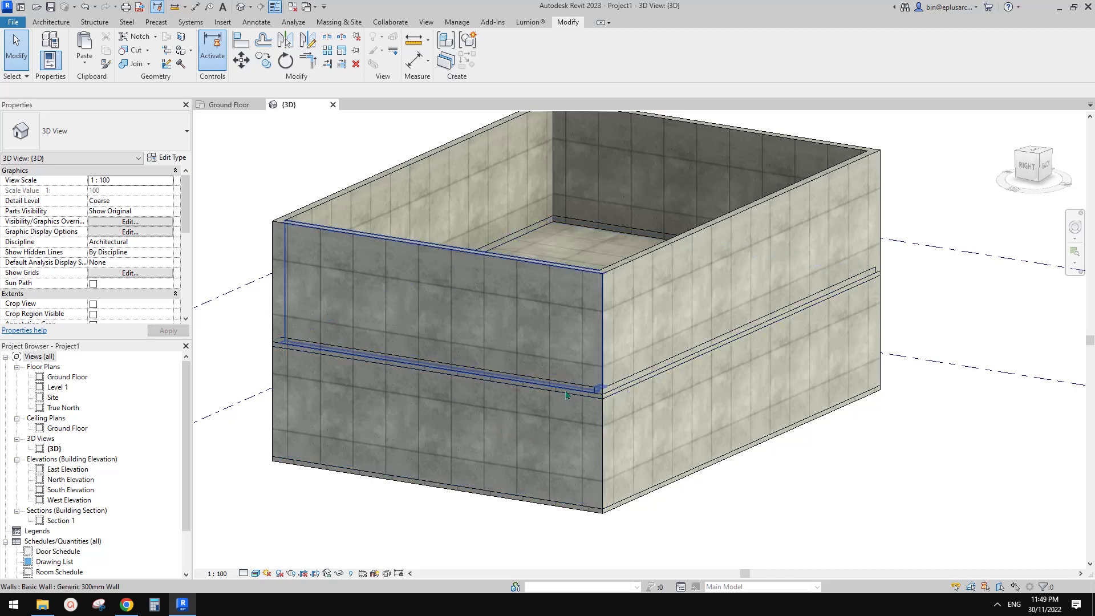
pyautogui.click(593, 515)
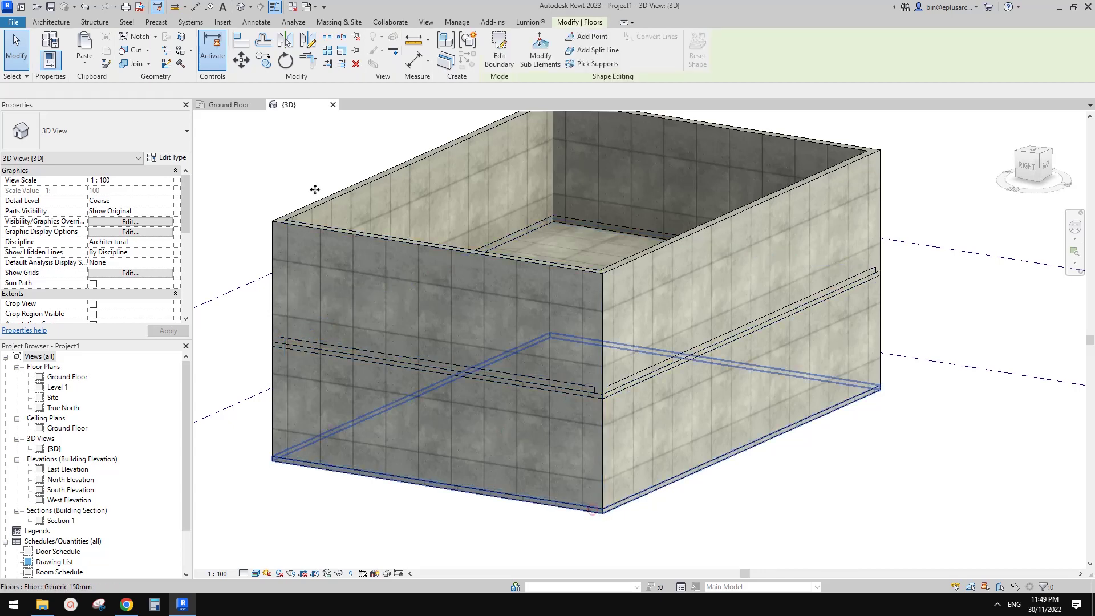
pyautogui.click(166, 158)
pyautogui.click(386, 166)
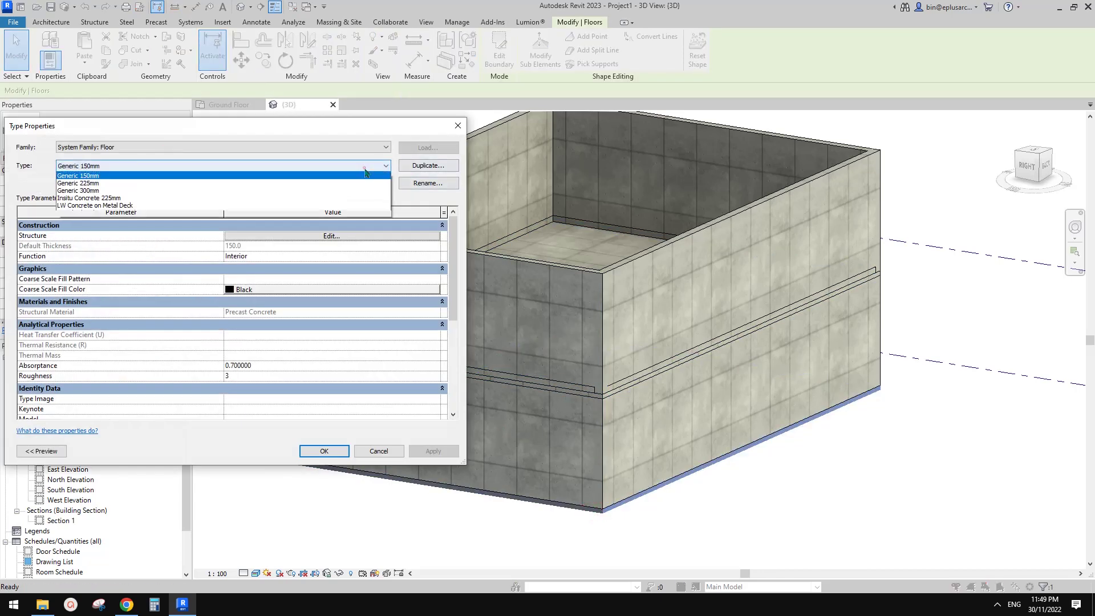
pyautogui.click(387, 166)
pyautogui.click(446, 164)
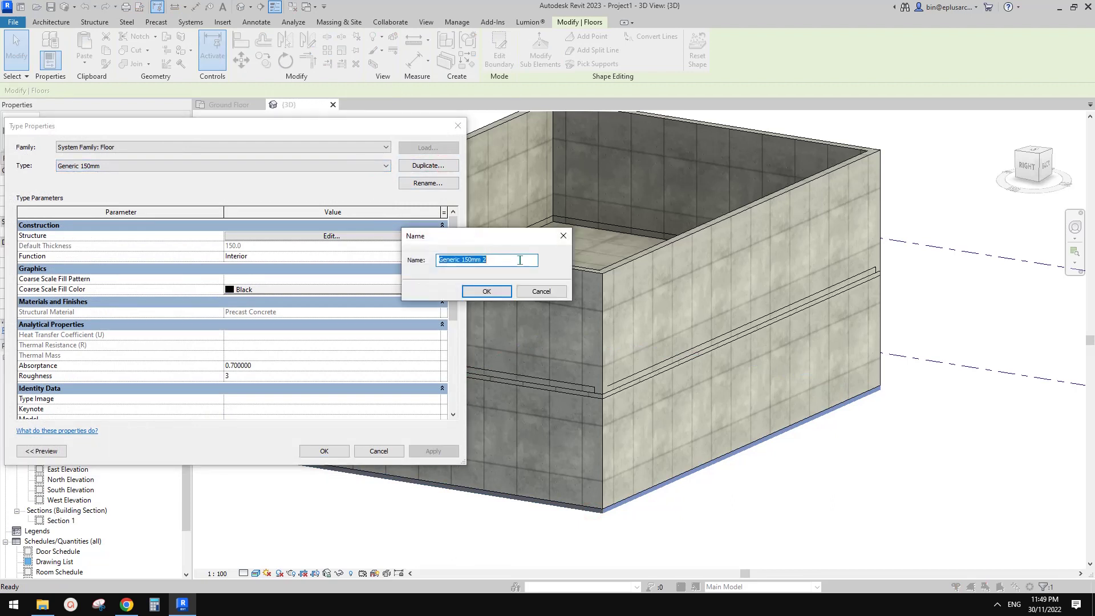
pyautogui.write('300')
pyautogui.click(487, 290)
# Set the structure layer thickness of floor type 300 to 300 mm and apply it to the ground floor slab
pyautogui.click(344, 235)
pyautogui.click(249, 234)
pyautogui.write('300')
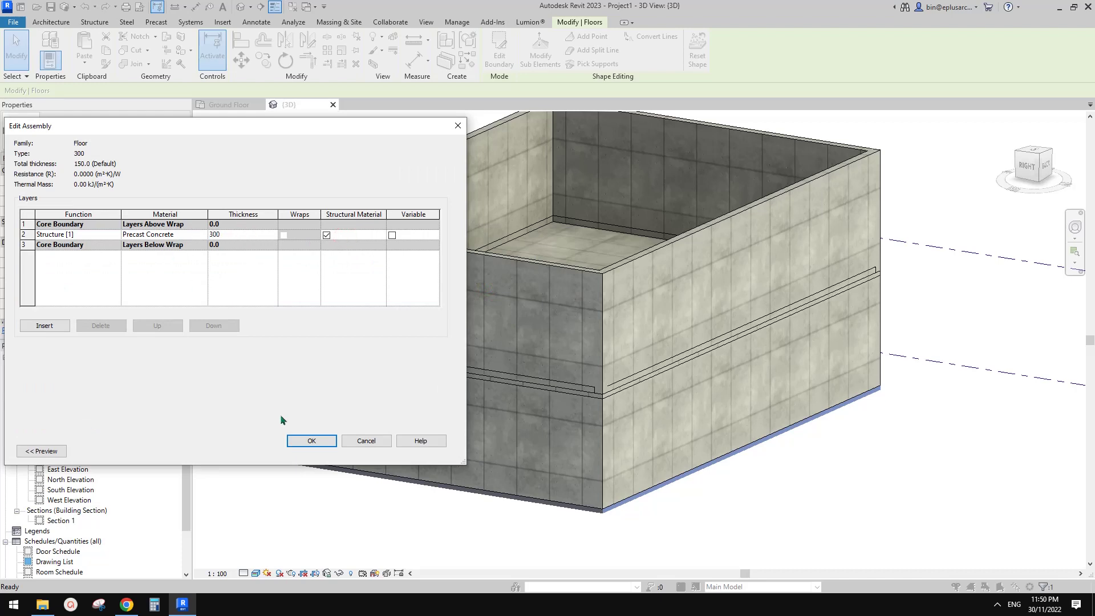
pyautogui.click(311, 441)
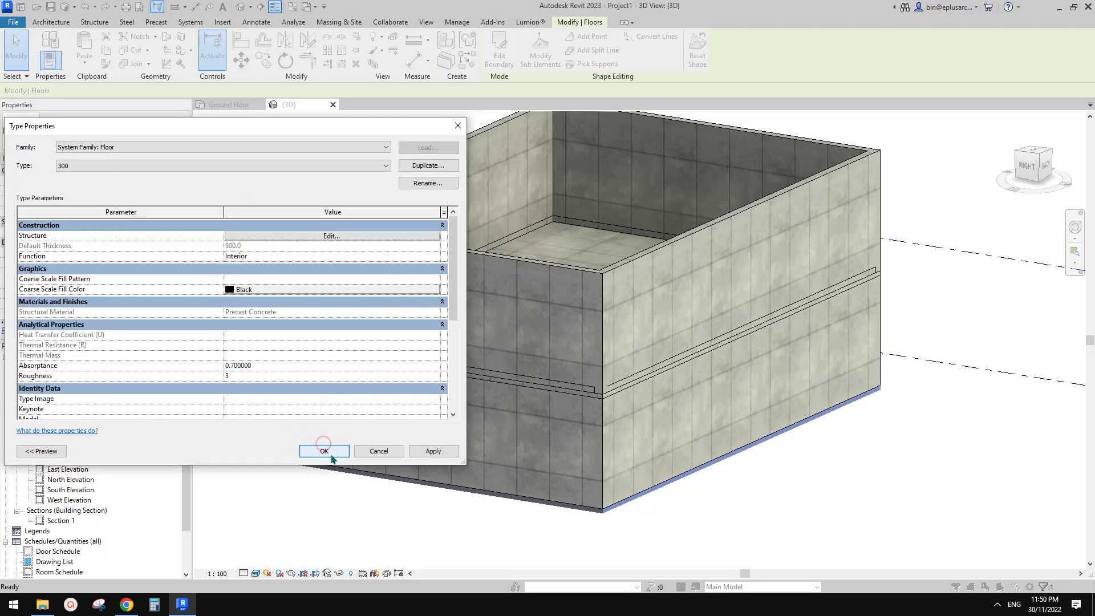
pyautogui.click(325, 452)
pyautogui.moveTo(742, 494); pyautogui.dragTo(743, 458, button='middle')
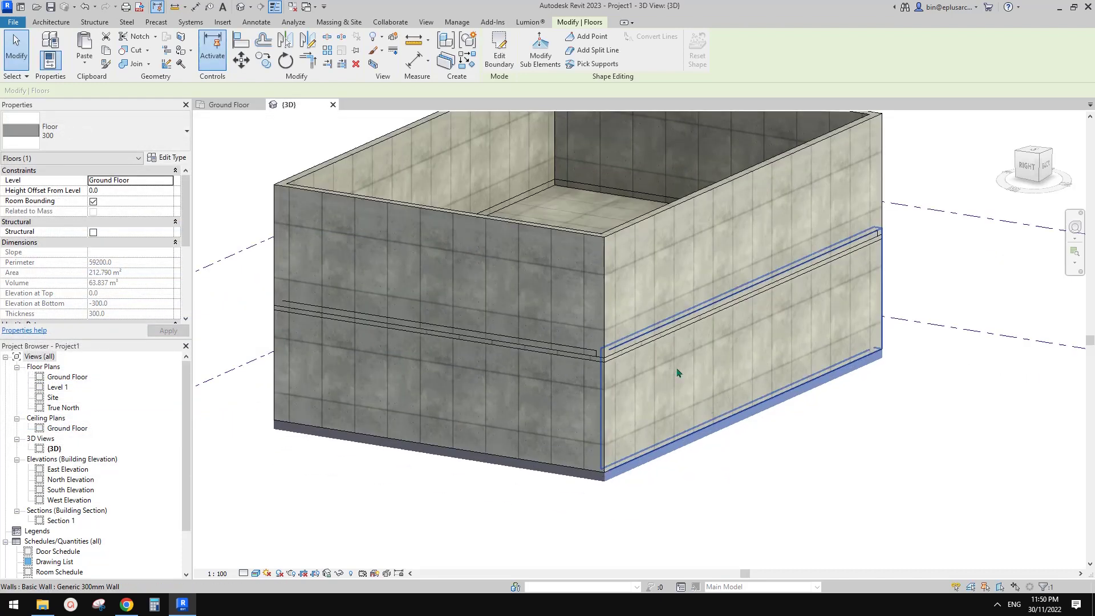
pyautogui.press('Escape')
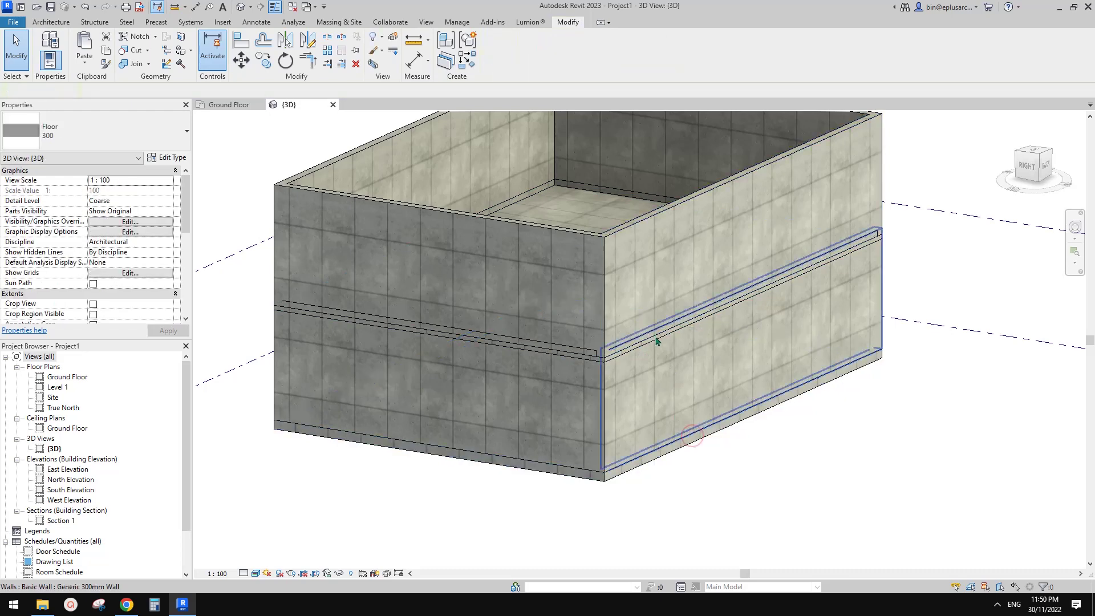
# Change the Level 1 floor slab's type to 300
pyautogui.click(657, 339)
pyautogui.click(656, 346)
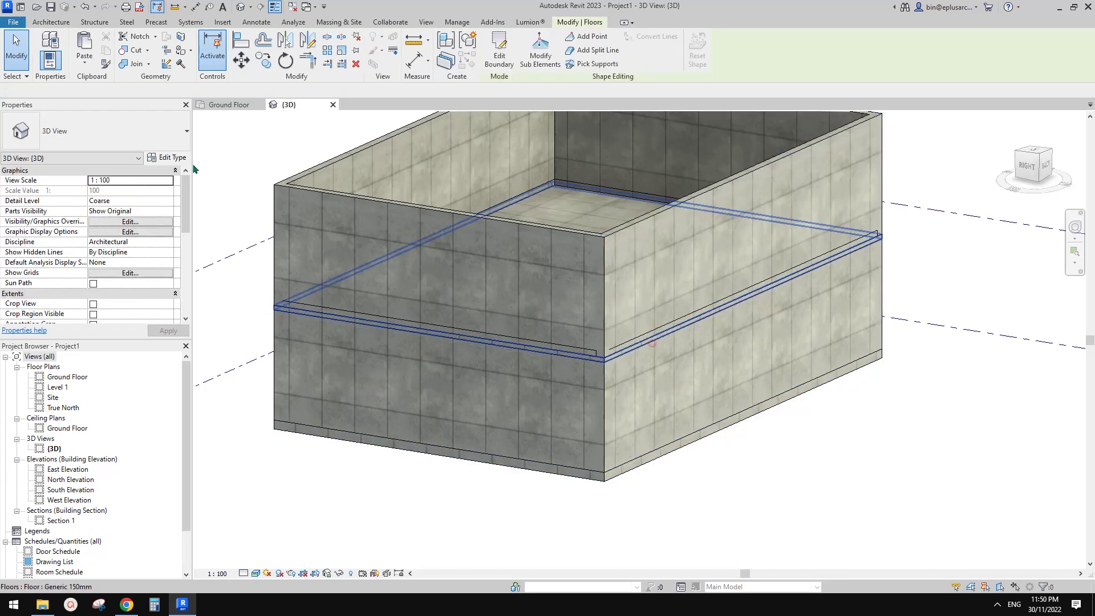
pyautogui.click(117, 126)
pyautogui.click(64, 212)
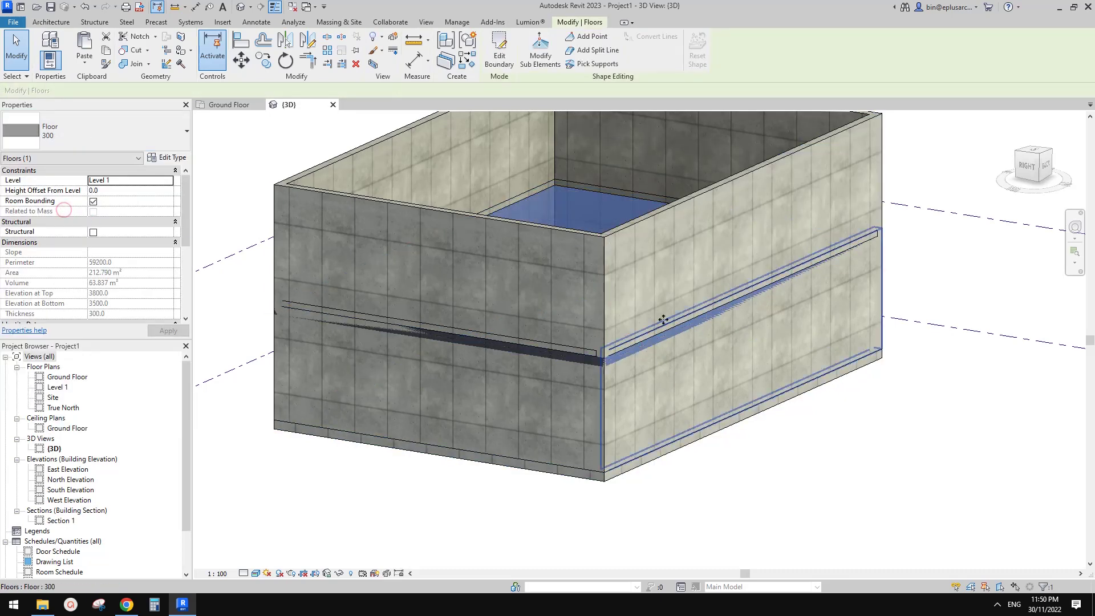
pyautogui.press('Escape')
# Examine how the concrete texture joints line up between the walls and slab edges of both storeys around the building corner
pyautogui.moveTo(752, 408); pyautogui.dragTo(789, 420, button='middle')
pyautogui.keyDown('shift'); pyautogui.moveTo(839, 450); pyautogui.dragTo(808, 481, button='middle'); pyautogui.keyUp('shift')
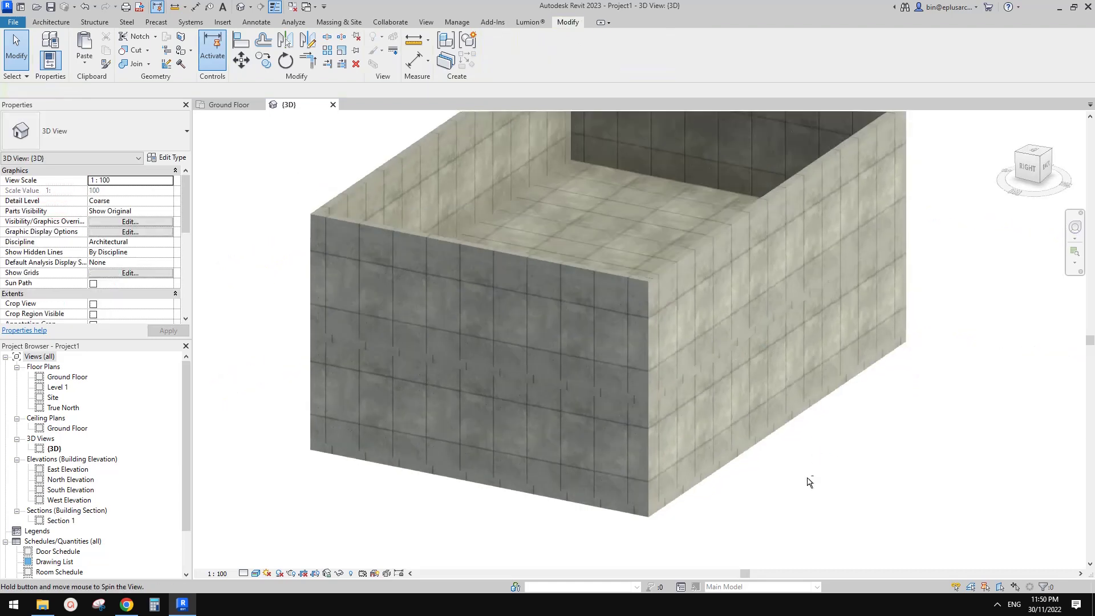
pyautogui.scroll(1, 670, 452)
pyautogui.moveTo(670, 452); pyautogui.dragTo(723, 449, button='middle')
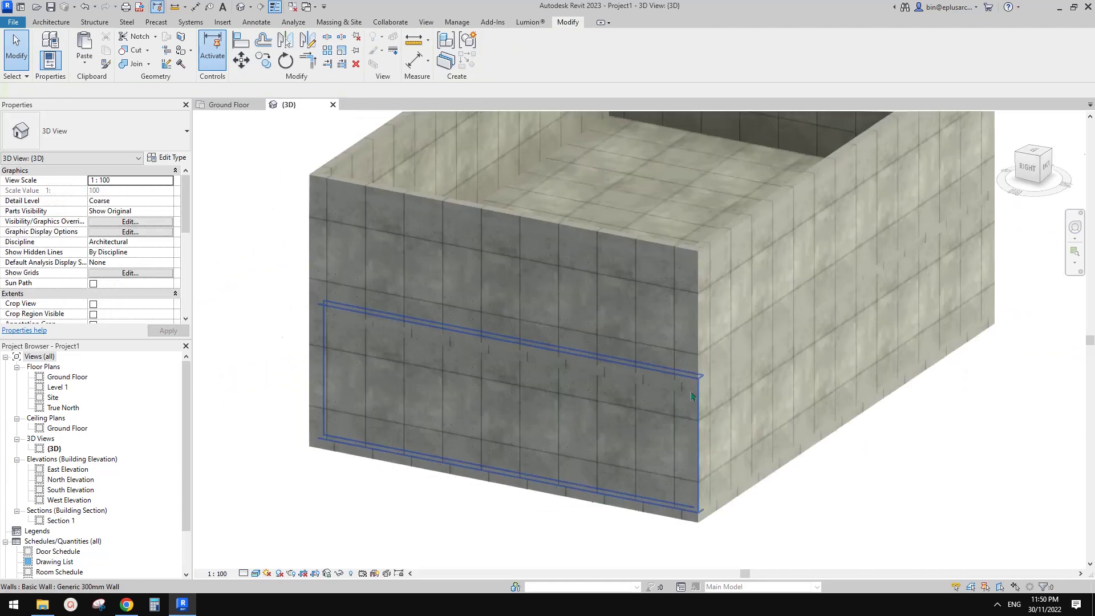
pyautogui.scroll(2, 742, 426)
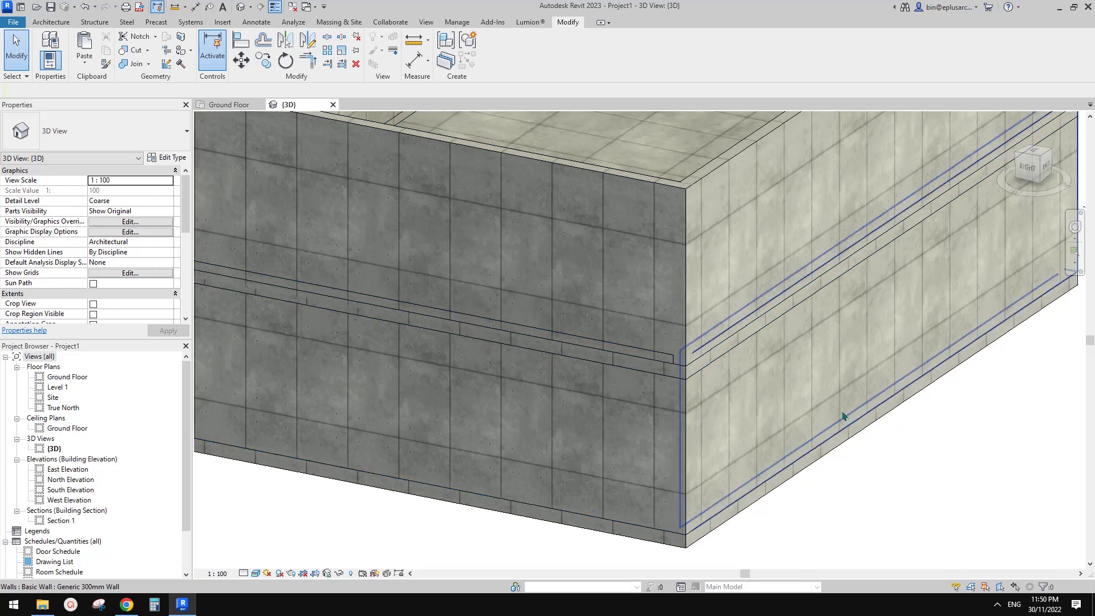
pyautogui.moveTo(722, 420); pyautogui.dragTo(721, 411, button='middle')
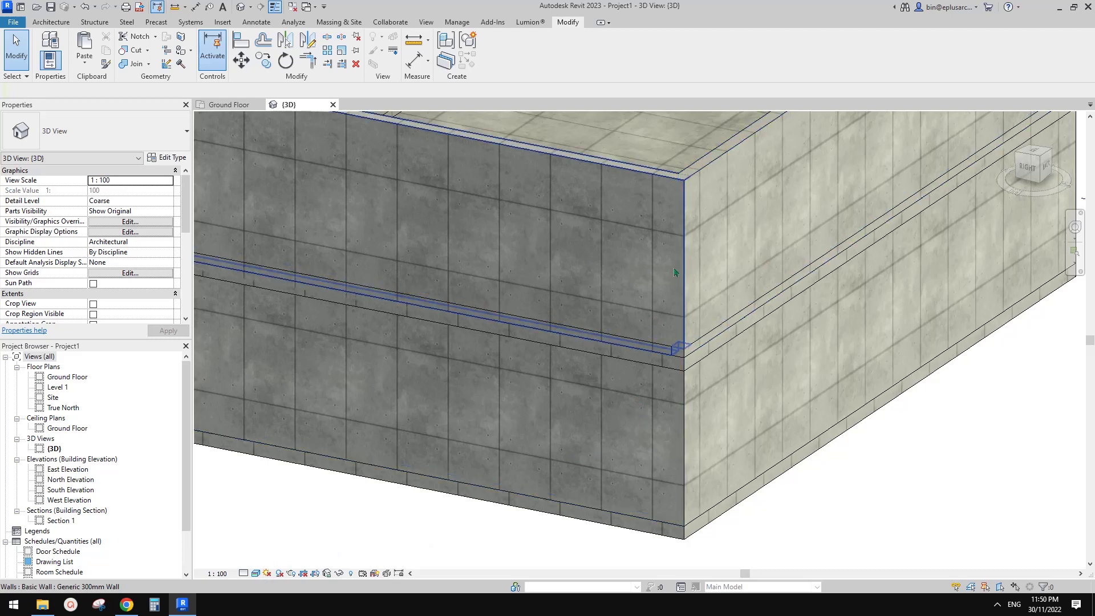
pyautogui.press('a')
pyautogui.press('l')
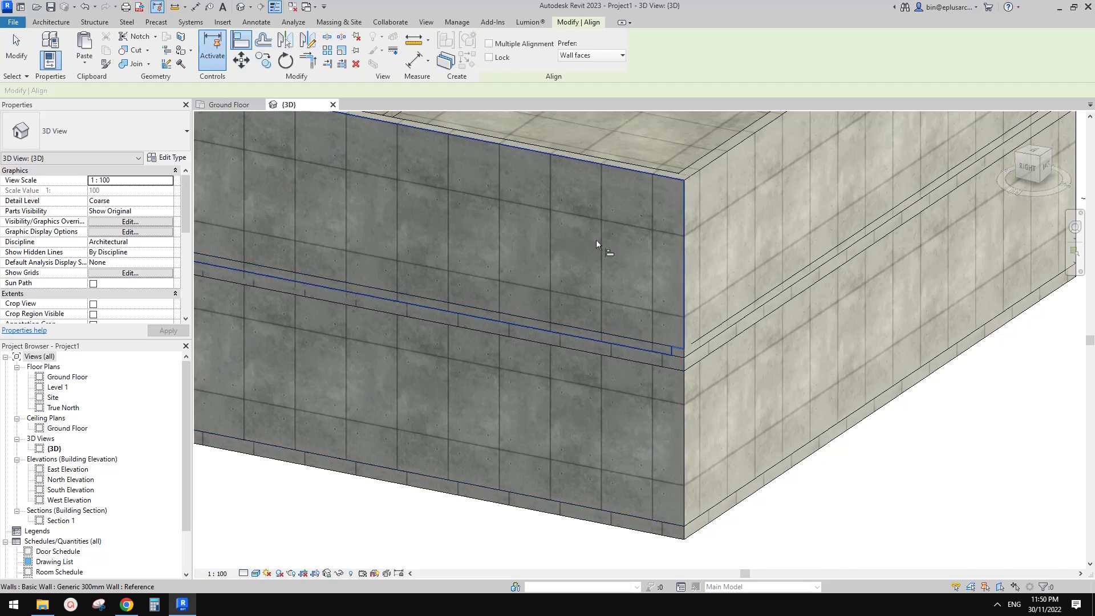
pyautogui.press('Escape')
# Inspect the constraints of the Level 1 wall and the ground floor wall below it near the building corner
pyautogui.moveTo(619, 351); pyautogui.dragTo(575, 336, button='middle')
pyautogui.scroll(2, 642, 322)
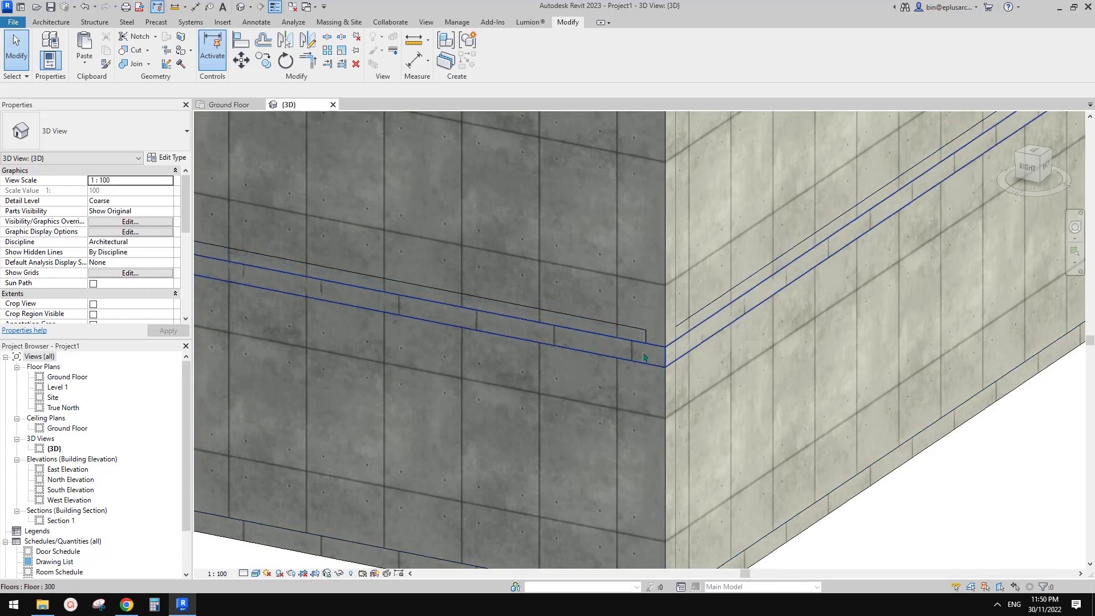
pyautogui.click(637, 299)
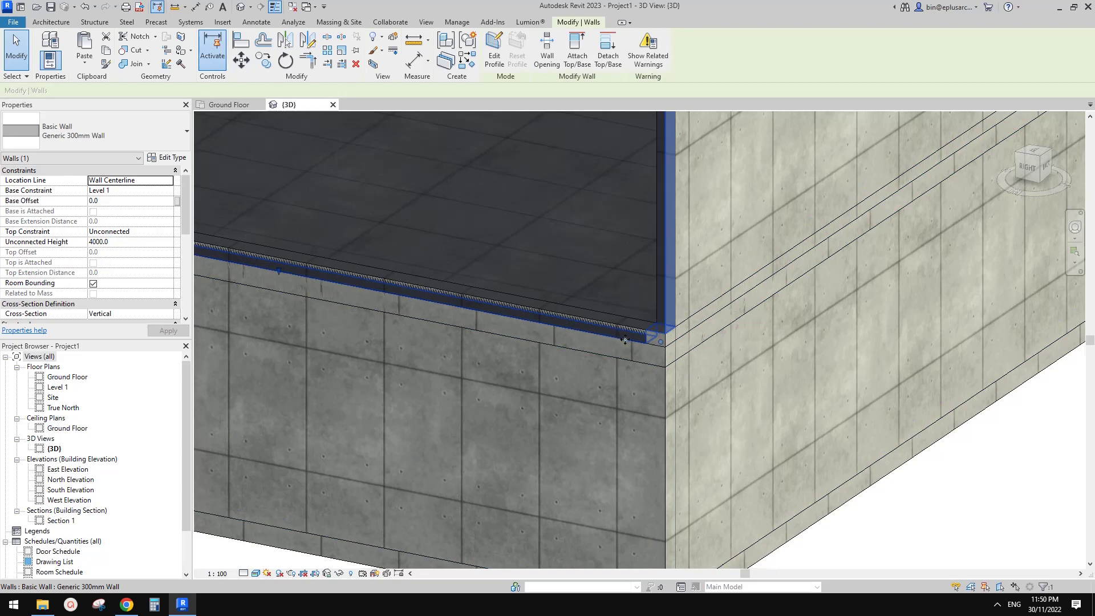
pyautogui.press('Delete')
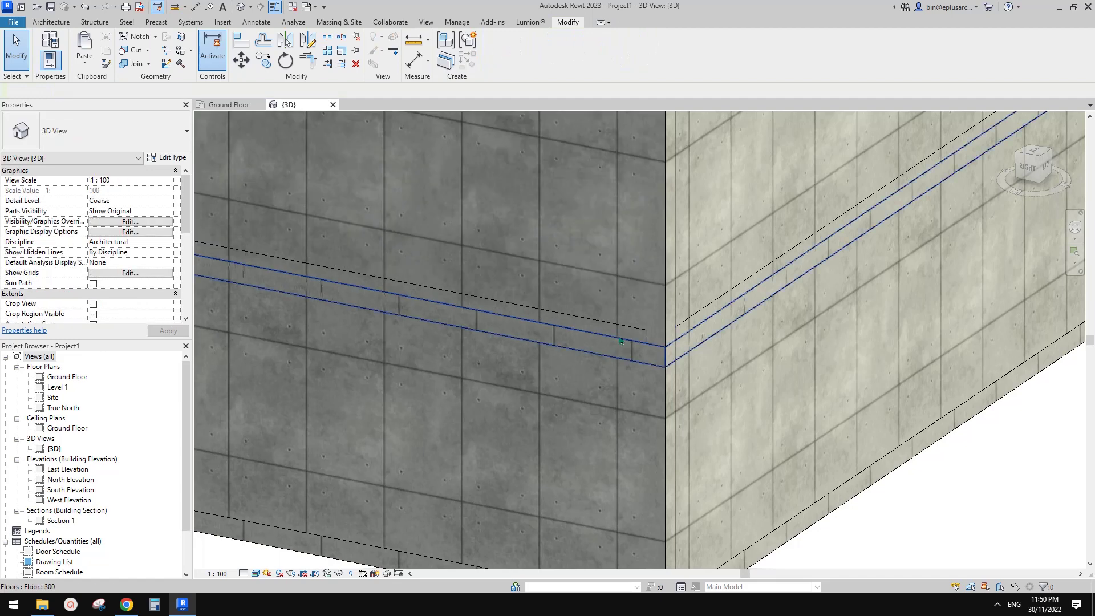
pyautogui.hotkey('ctrl', 'z')
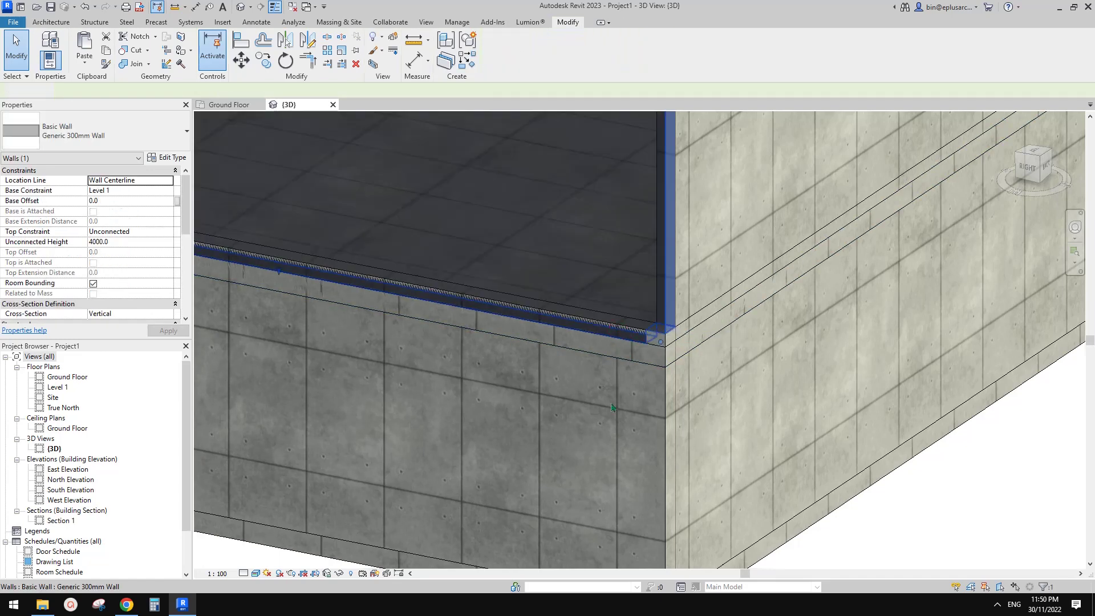
pyautogui.scroll(-5, 611, 408)
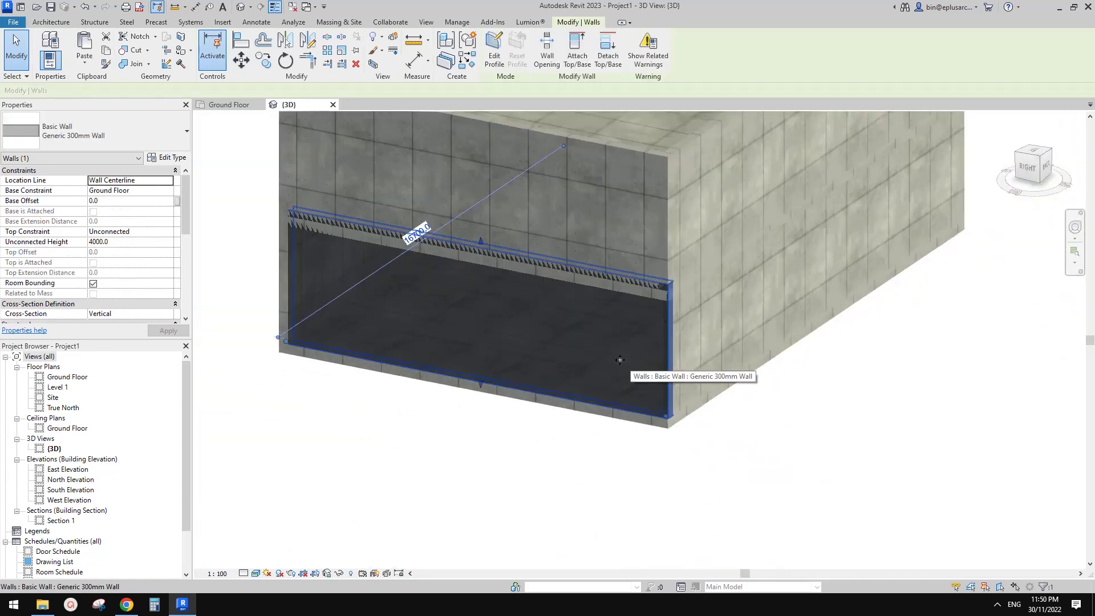
pyautogui.press('Escape')
# Try to set the top constraint of four walls spanning both storeys to Up to level: Level 1
pyautogui.press('Tab')
pyautogui.click(610, 358)
pyautogui.scroll(-2, 617, 368)
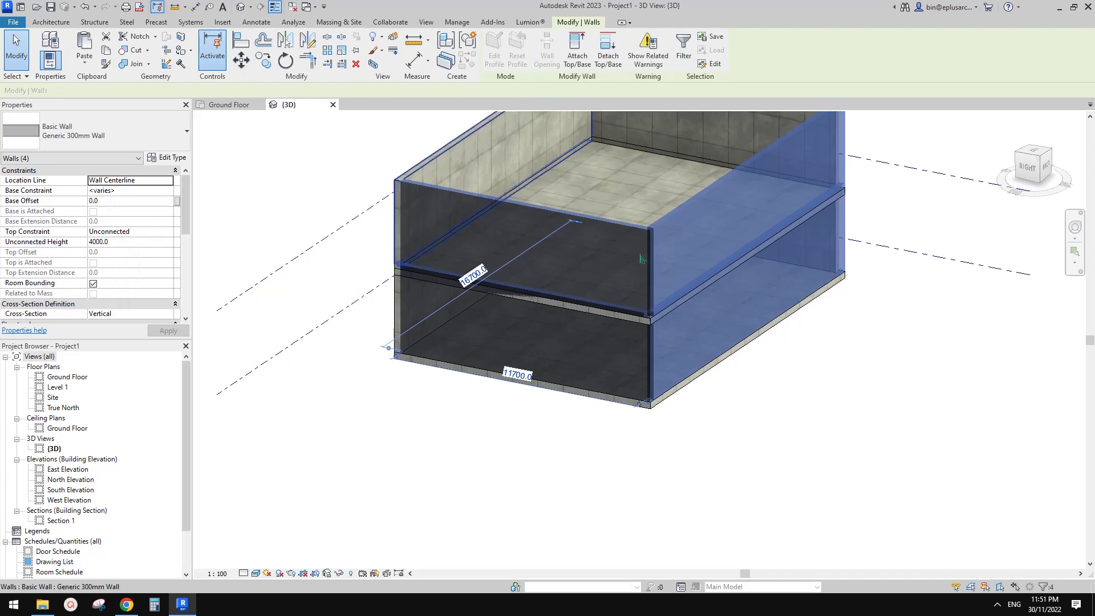
pyautogui.scroll(-1, 442, 270)
pyautogui.moveTo(442, 270); pyautogui.dragTo(500, 337, button='middle')
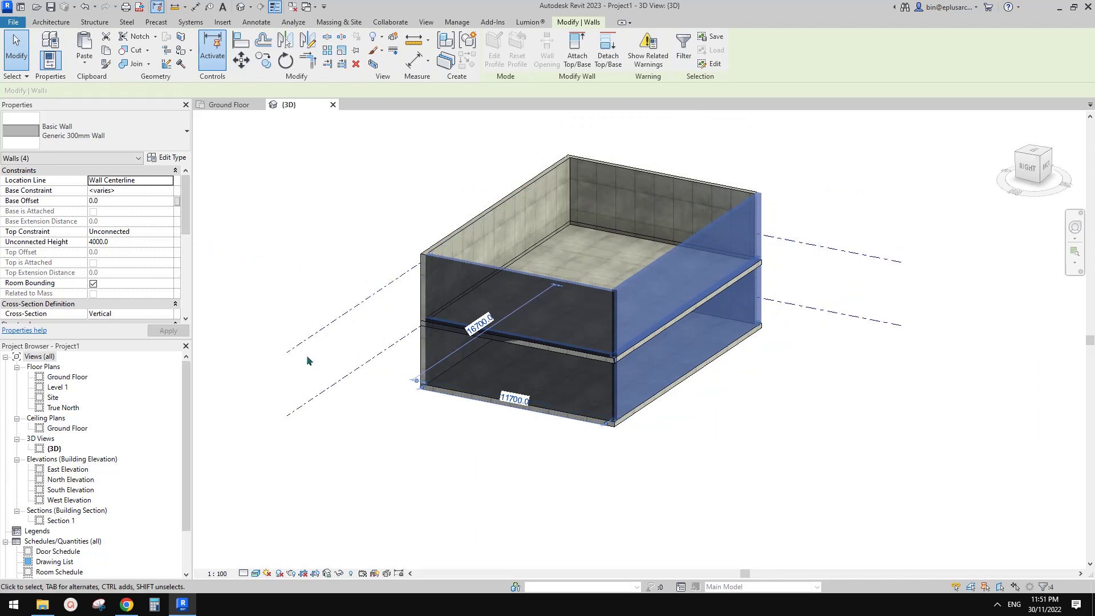
pyautogui.click(150, 235)
pyautogui.click(169, 231)
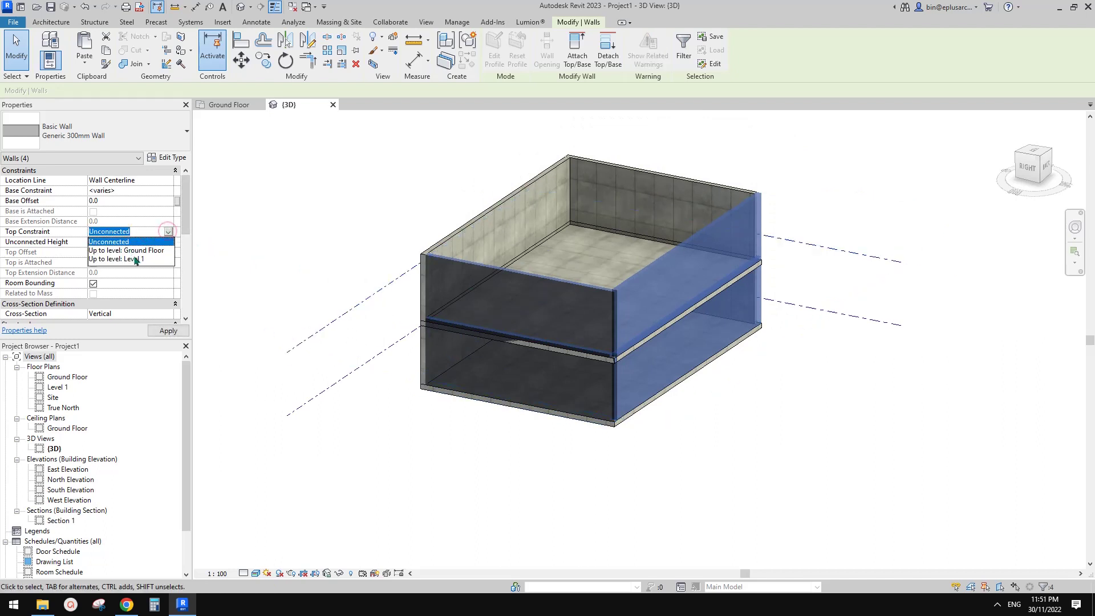
pyautogui.click(134, 255)
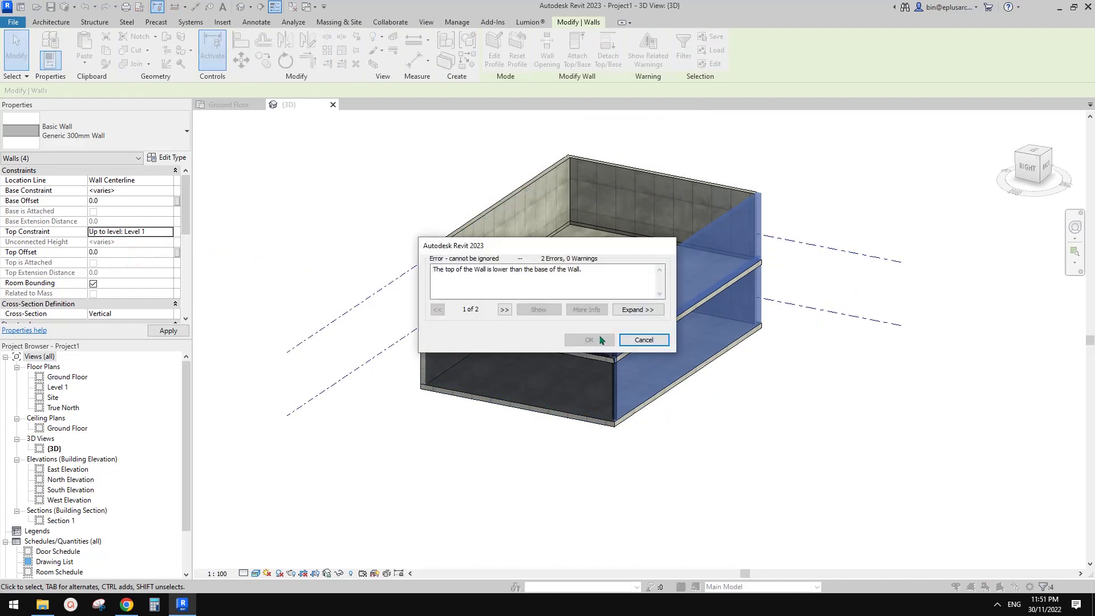
pyautogui.click(634, 340)
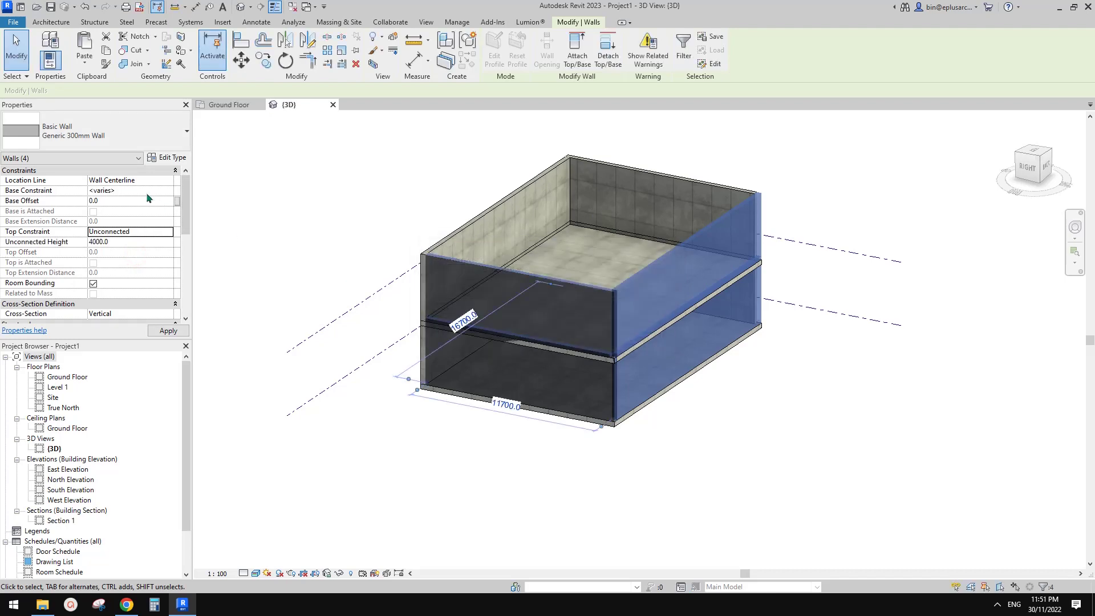
pyautogui.click(726, 445)
# Set the top constraint of all four ground floor walls to Up to level: Level 1
pyautogui.keyDown('shift'); pyautogui.moveTo(726, 444); pyautogui.dragTo(281, 313, button='middle'); pyautogui.keyUp('shift')
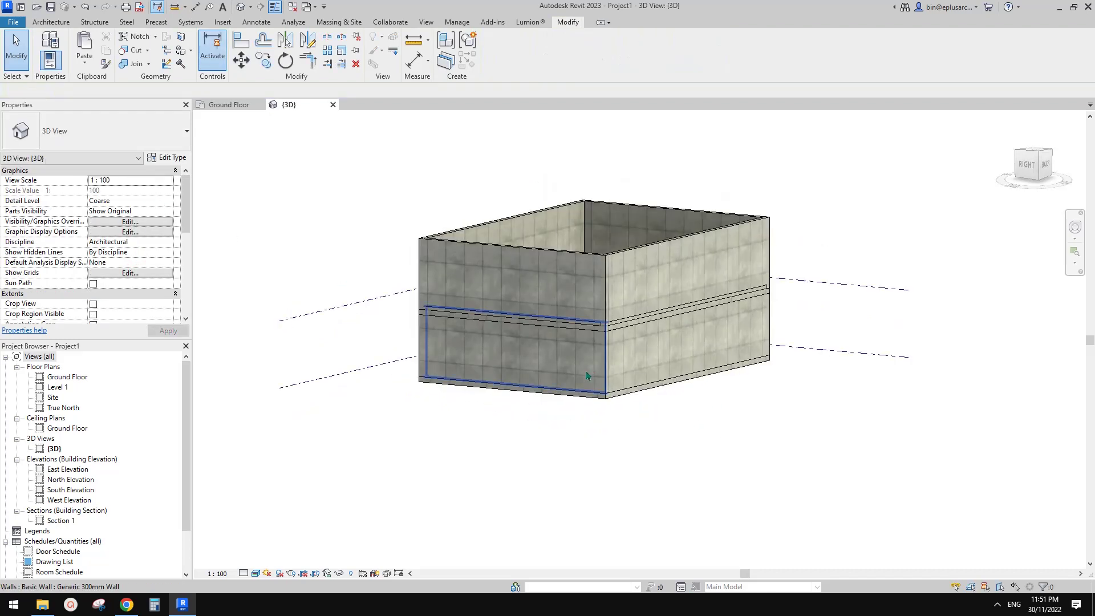
pyautogui.keyDown('shift'); pyautogui.moveTo(593, 361); pyautogui.dragTo(787, 335, button='middle'); pyautogui.keyUp('shift')
pyautogui.moveTo(823, 339); pyautogui.dragTo(385, 341)
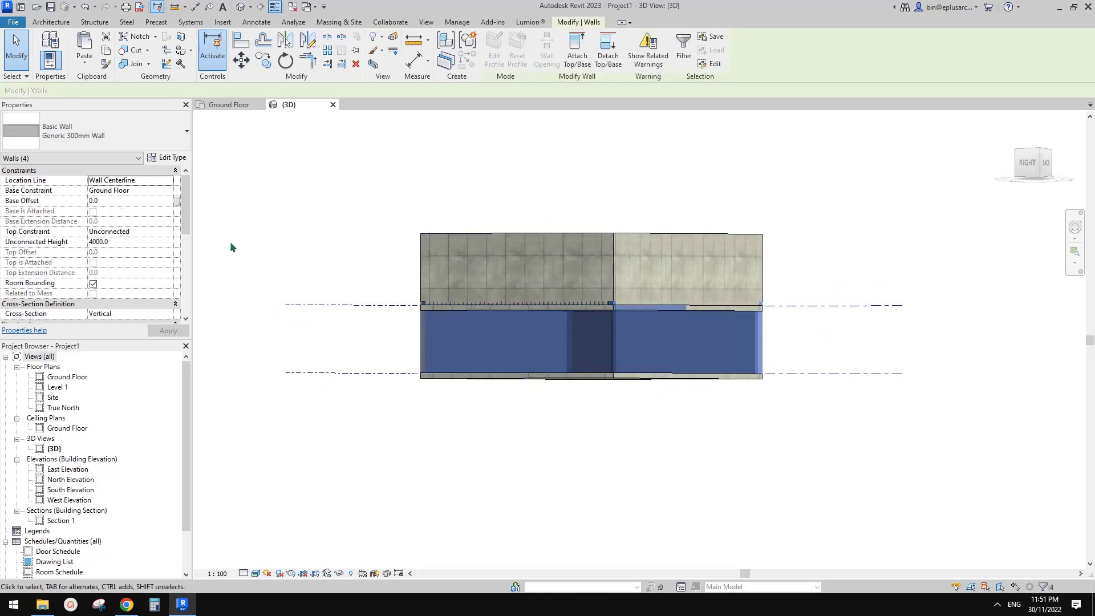
pyautogui.click(164, 233)
pyautogui.click(168, 231)
pyautogui.click(122, 260)
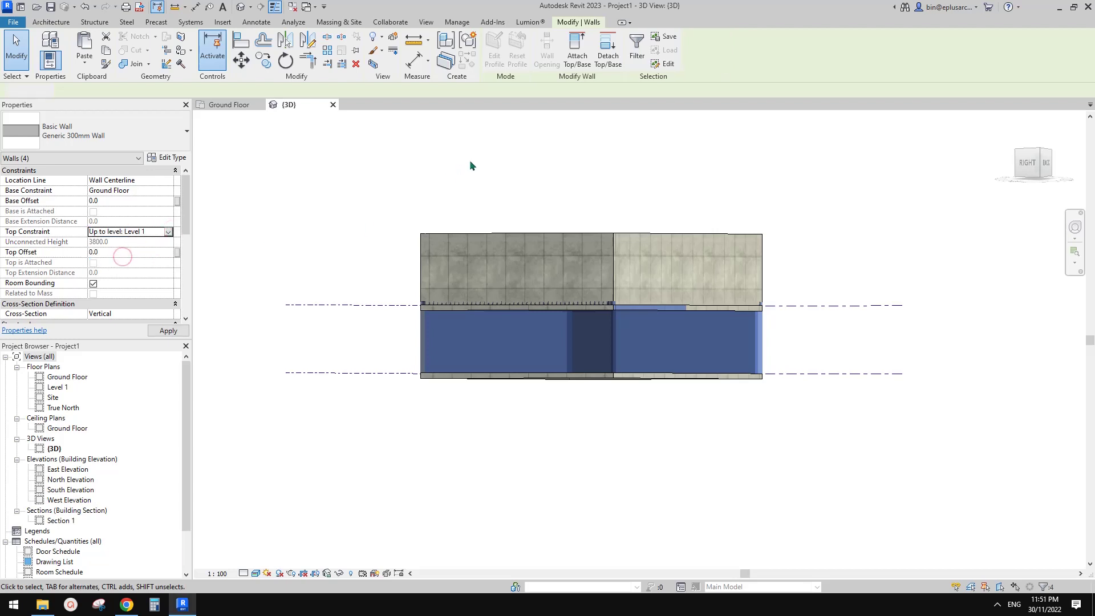
pyautogui.click(716, 197)
# Check the constraints of the Level 1 walls, the Level 1 slab and the ground floor wall at the corner
pyautogui.moveTo(776, 181); pyautogui.dragTo(394, 283)
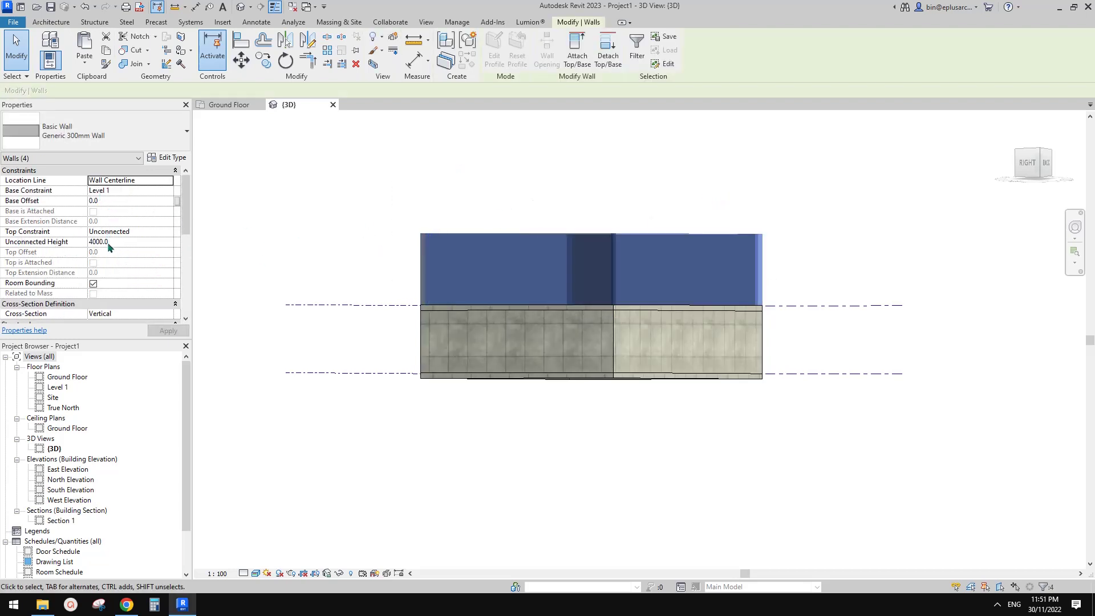
pyautogui.moveTo(654, 379); pyautogui.dragTo(554, 419, button='middle')
pyautogui.press('Escape')
pyautogui.scroll(3, 561, 410)
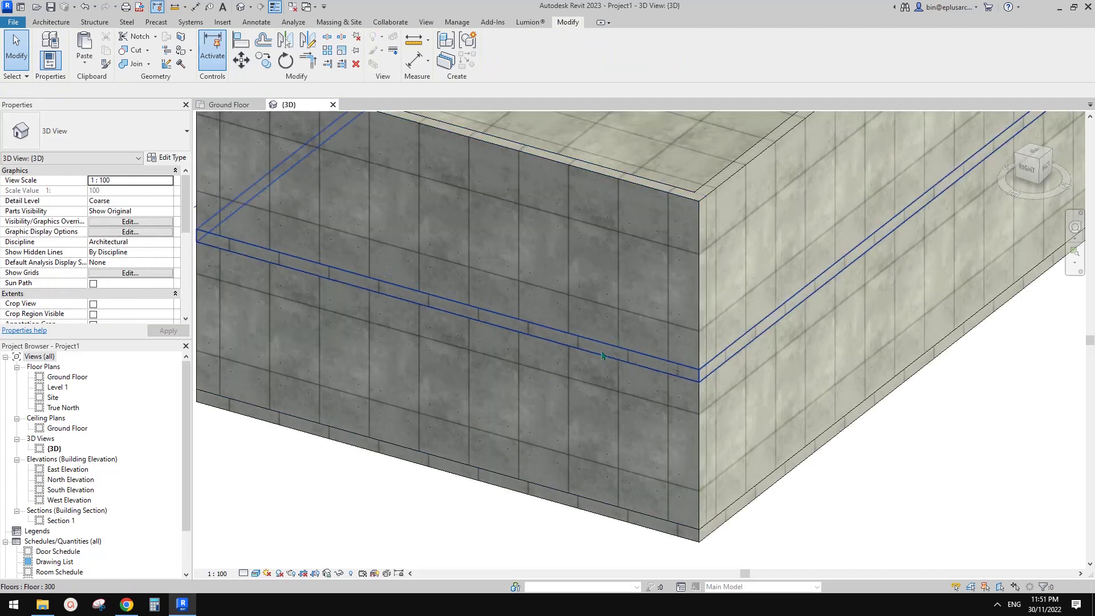
pyautogui.click(624, 366)
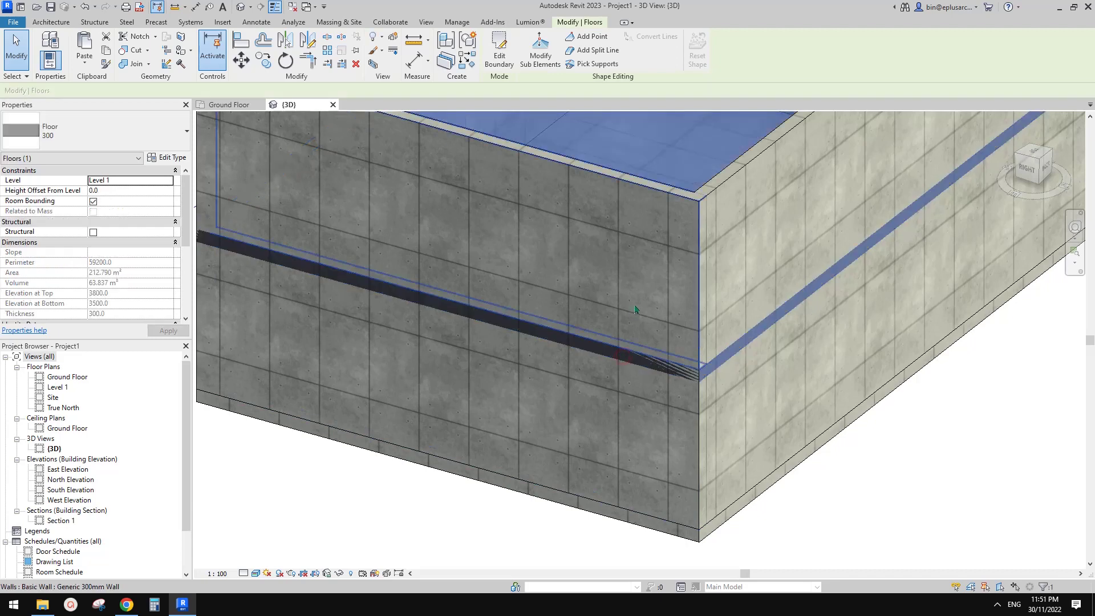
pyautogui.click(635, 295)
pyautogui.click(631, 409)
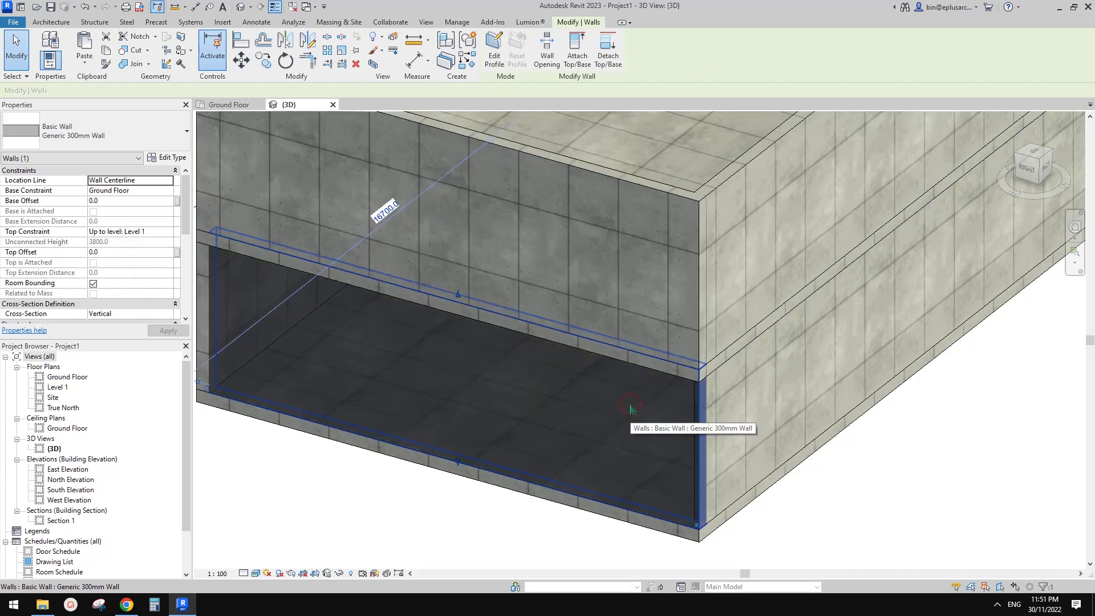
pyautogui.press('Escape')
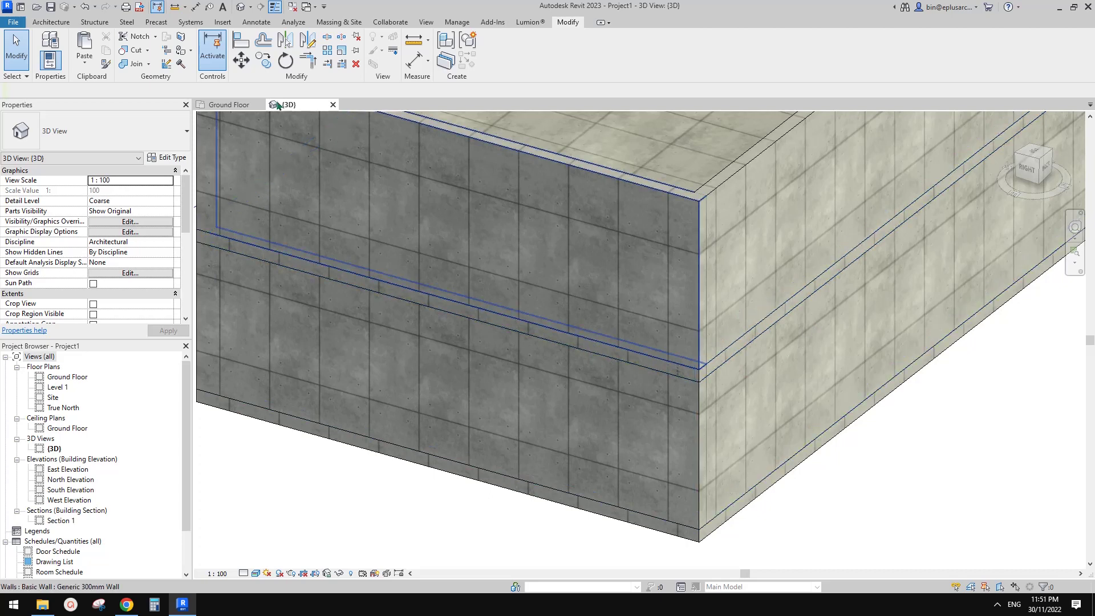
# Join the walls of both storeys on the two faces meeting at the corner with the Level 1 and ground floor slabs
pyautogui.click(134, 63)
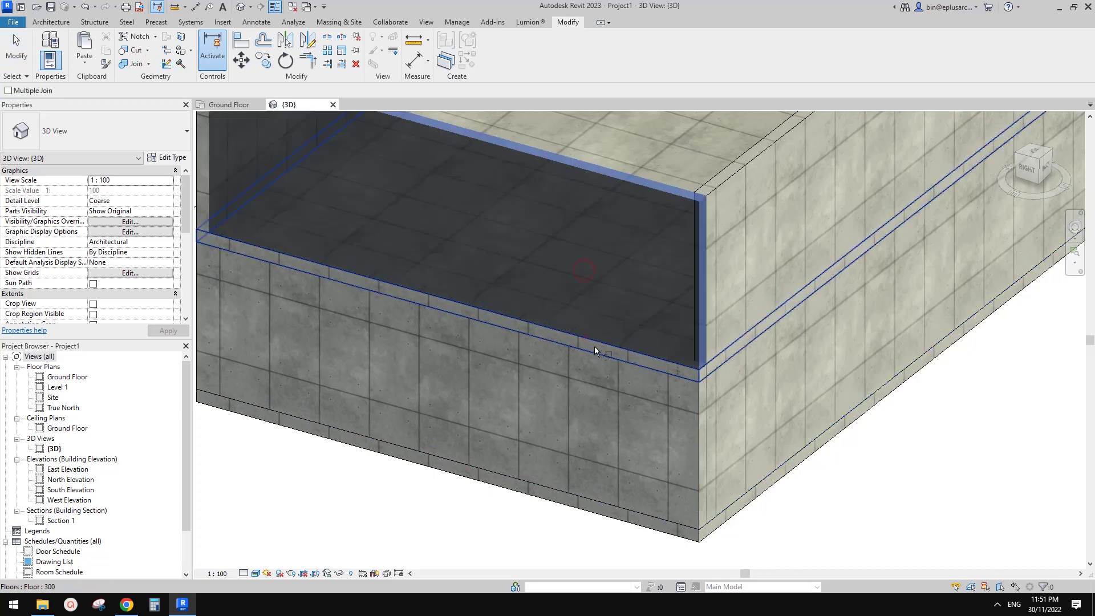
pyautogui.click(595, 370)
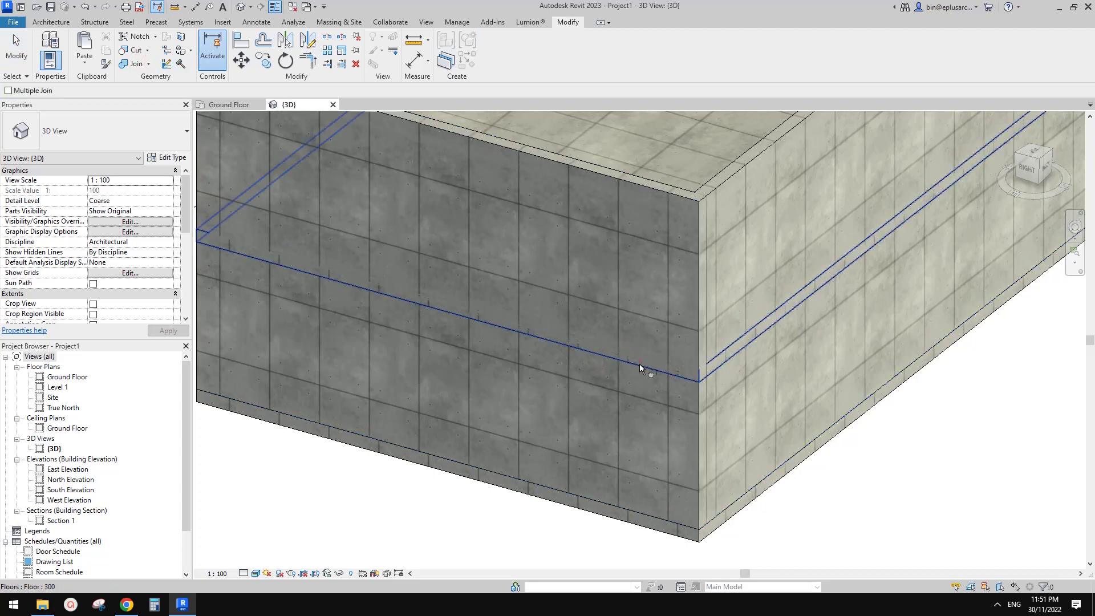
pyautogui.click(639, 449)
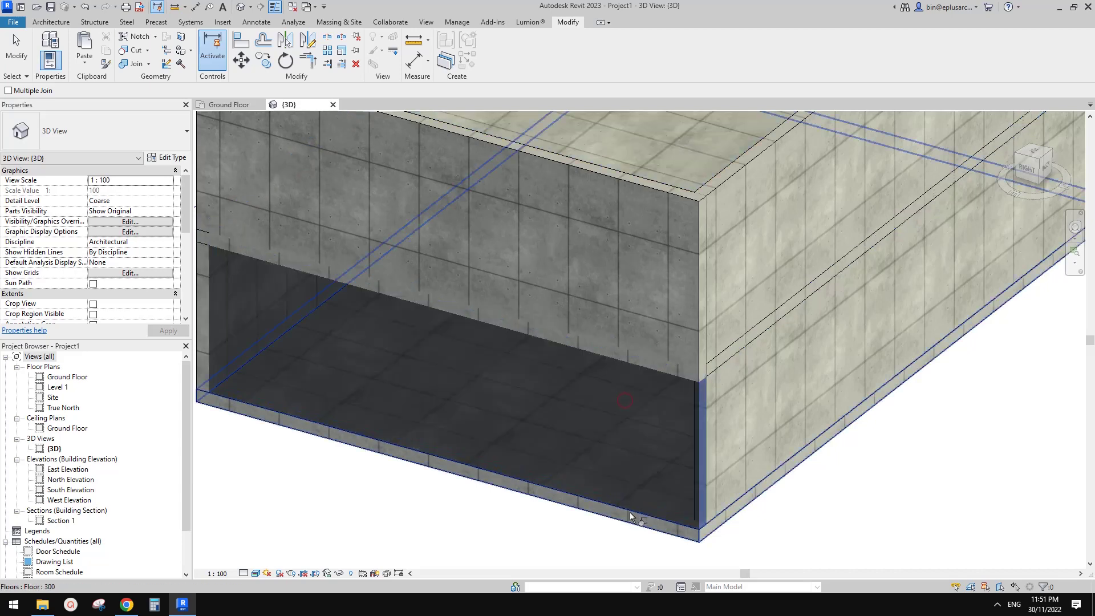
pyautogui.click(742, 465)
pyautogui.click(747, 496)
pyautogui.click(751, 421)
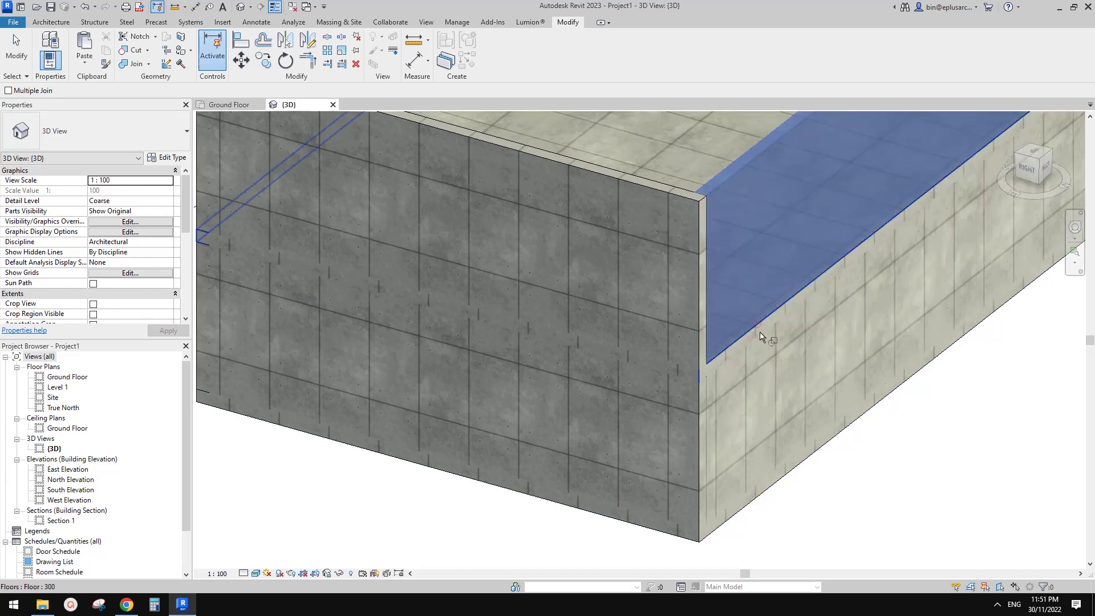
pyautogui.click(757, 324)
pyautogui.press('Escape')
# Examine the texture joints across the joined walls and slab edges around the corner, and close the inactive views
pyautogui.scroll(-1, 876, 407)
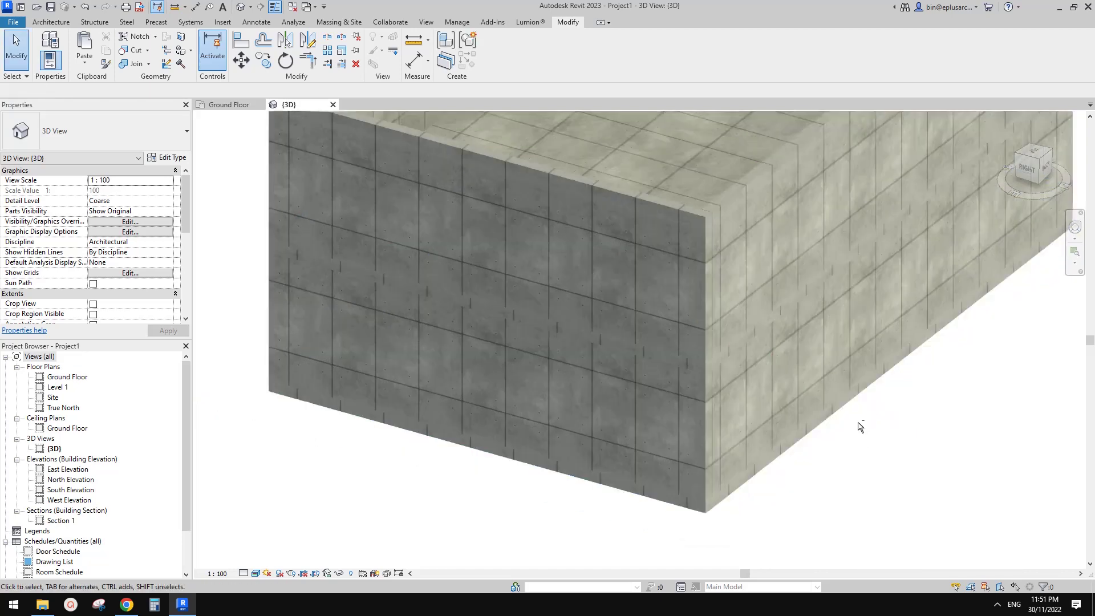
pyautogui.keyDown('shift'); pyautogui.moveTo(860, 426); pyautogui.dragTo(650, 223, button='middle'); pyautogui.keyUp('shift')
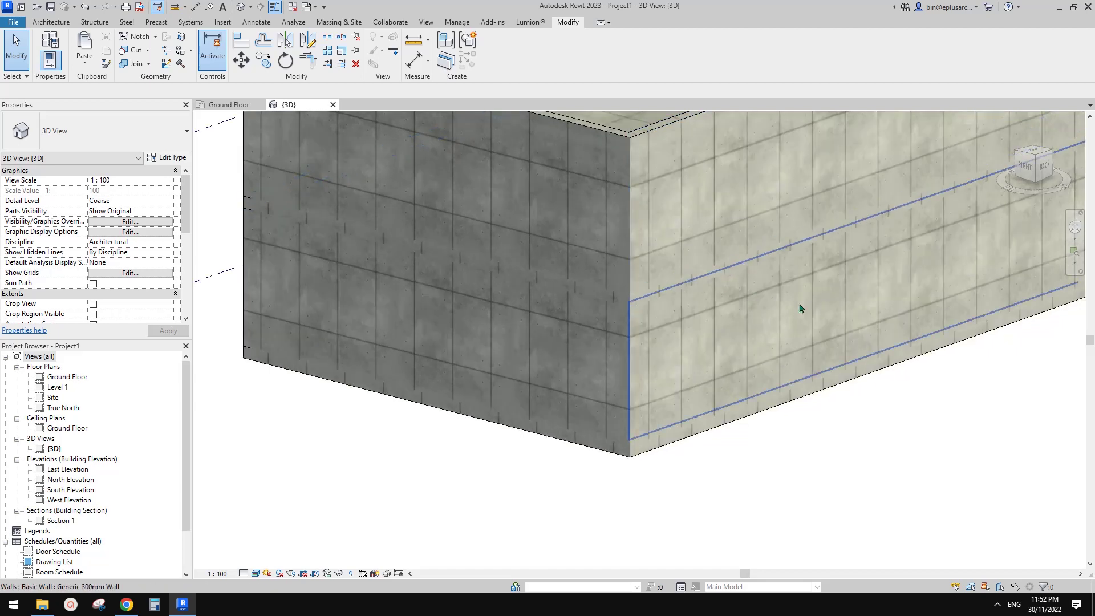
pyautogui.moveTo(705, 346); pyautogui.dragTo(674, 323, button='middle')
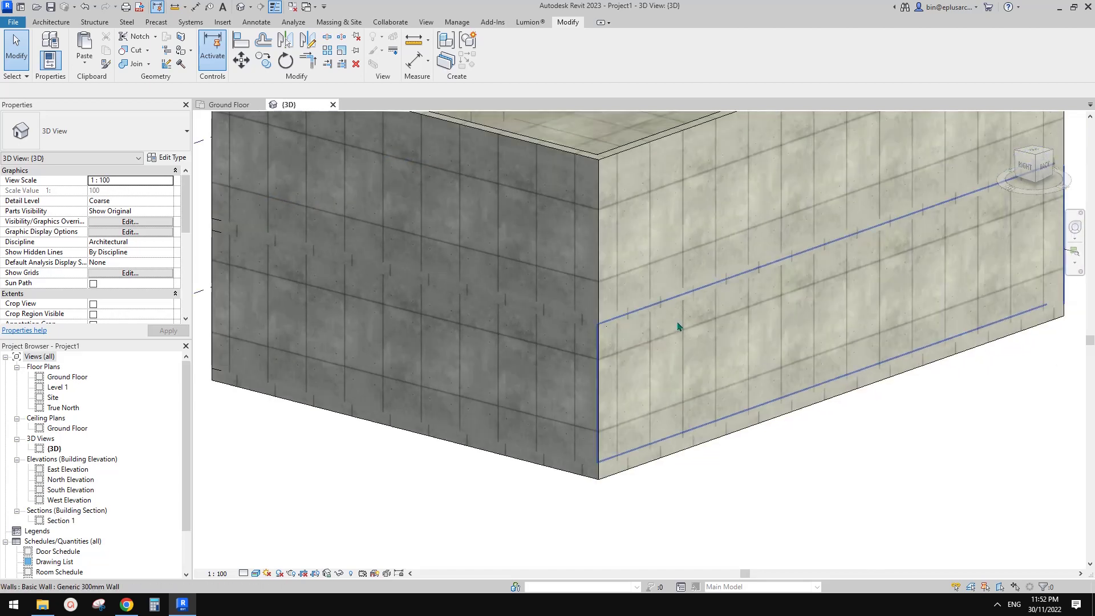
pyautogui.scroll(-2, 676, 320)
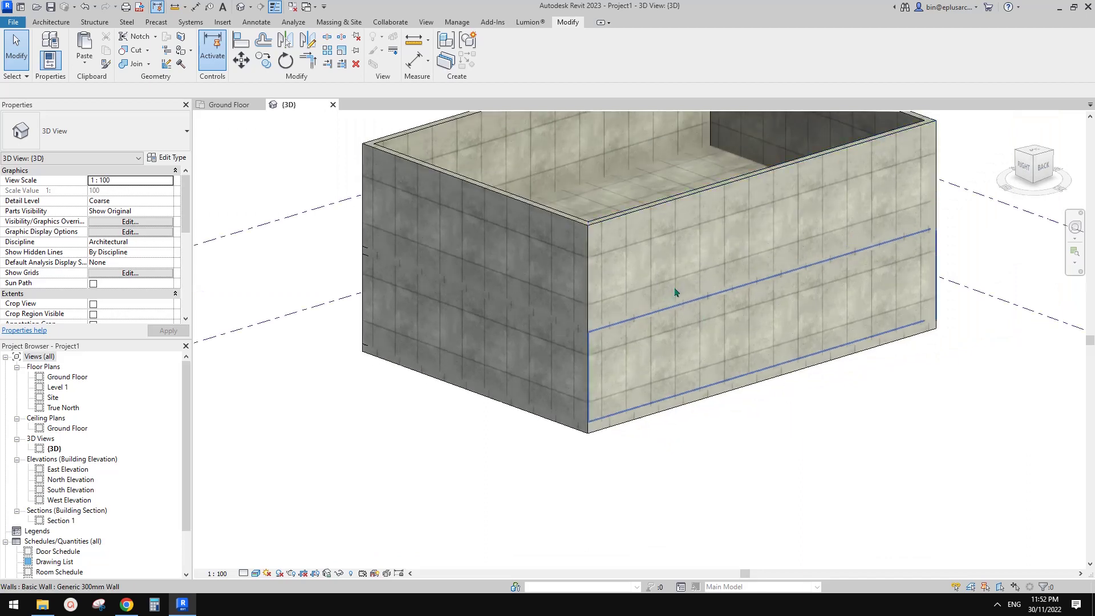
pyautogui.scroll(1, 674, 291)
pyautogui.keyDown('shift'); pyautogui.moveTo(651, 302); pyautogui.dragTo(630, 299, button='middle'); pyautogui.keyUp('shift')
pyautogui.moveTo(574, 325); pyautogui.dragTo(549, 358, button='middle')
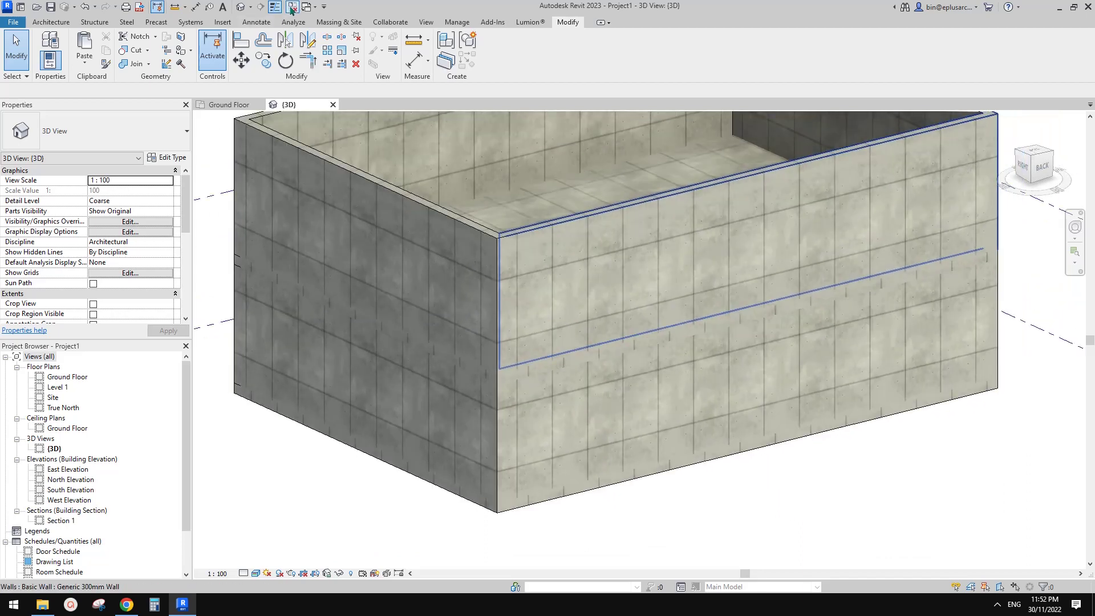
pyautogui.click(292, 7)
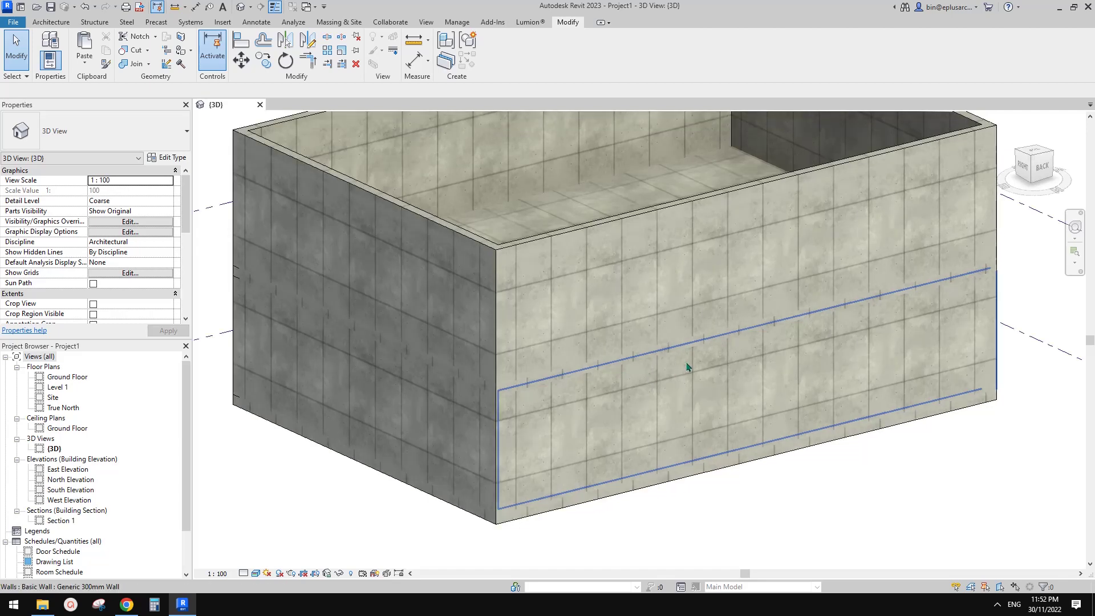
# Open the image texture of the Precast Concrete material used in the structure layer of the ground floor wall type
pyautogui.scroll(1, 621, 374)
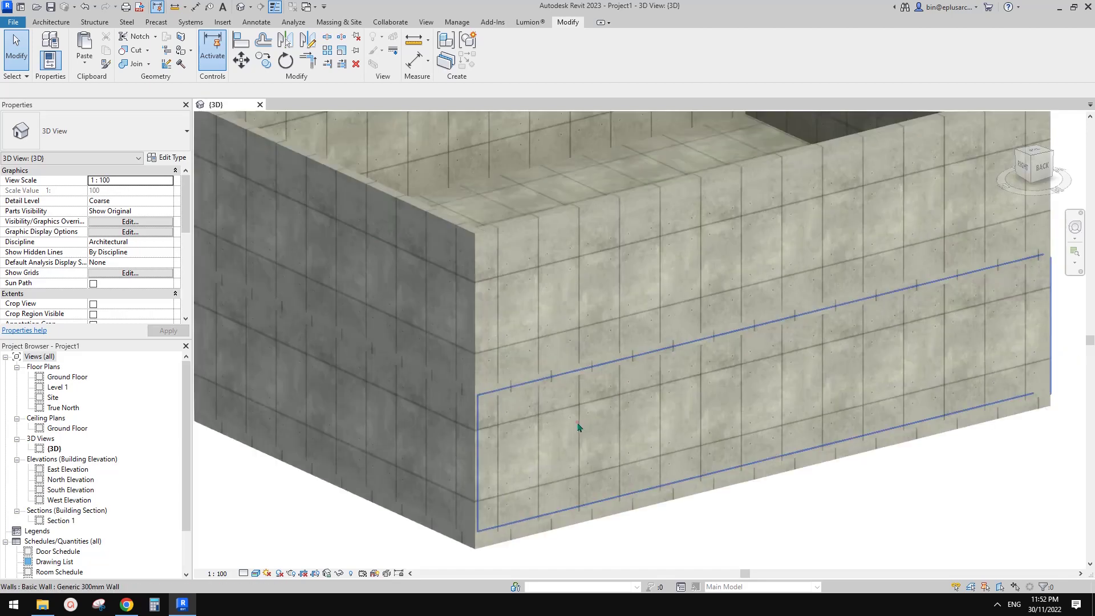
pyautogui.click(577, 425)
pyautogui.click(168, 159)
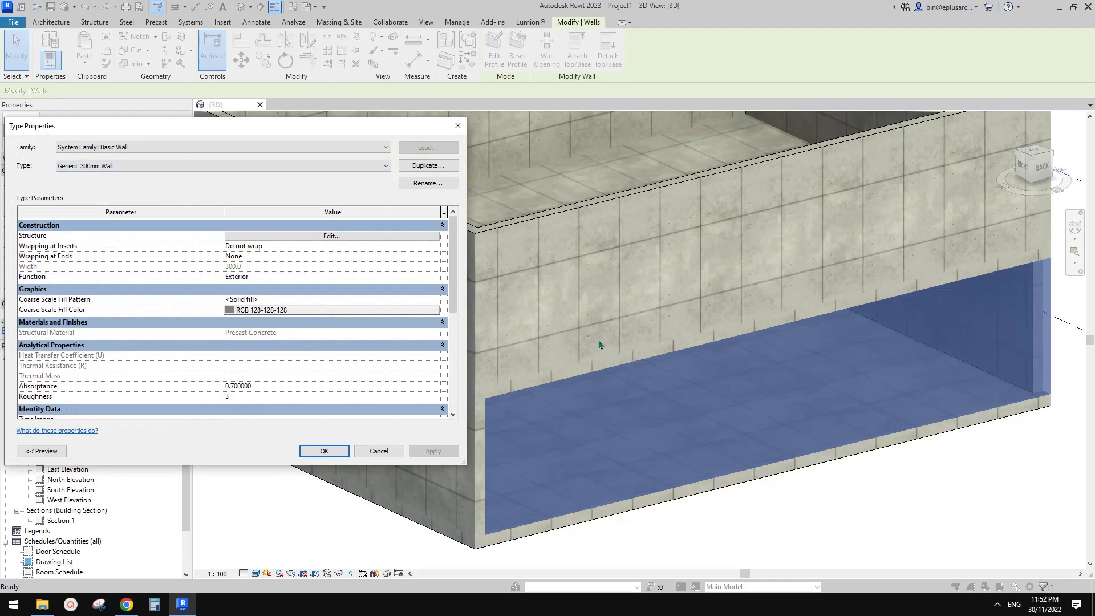
pyautogui.click(345, 238)
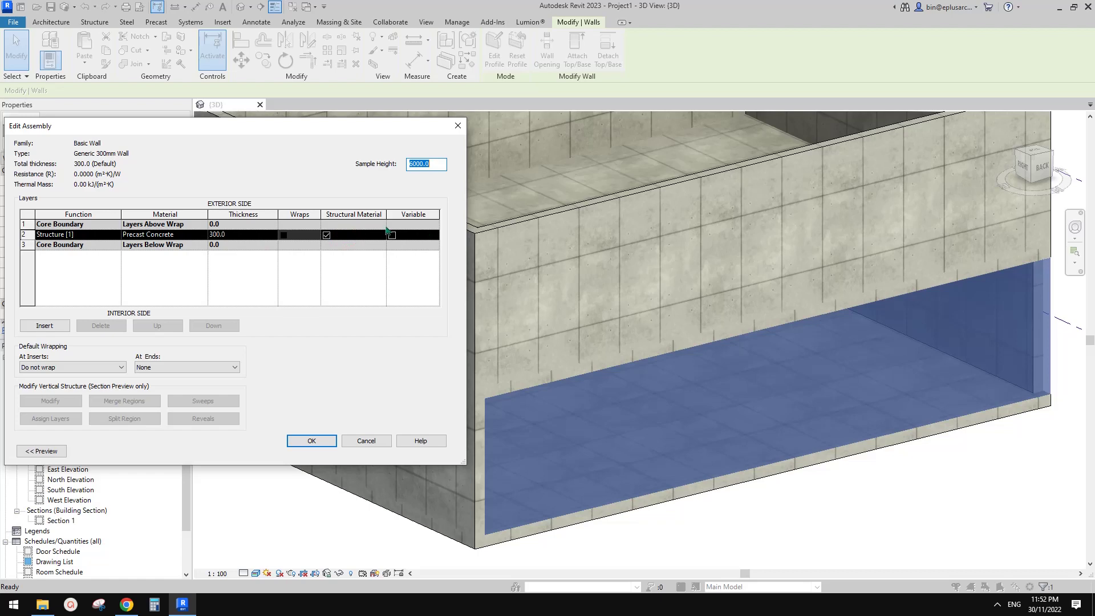
pyautogui.click(171, 235)
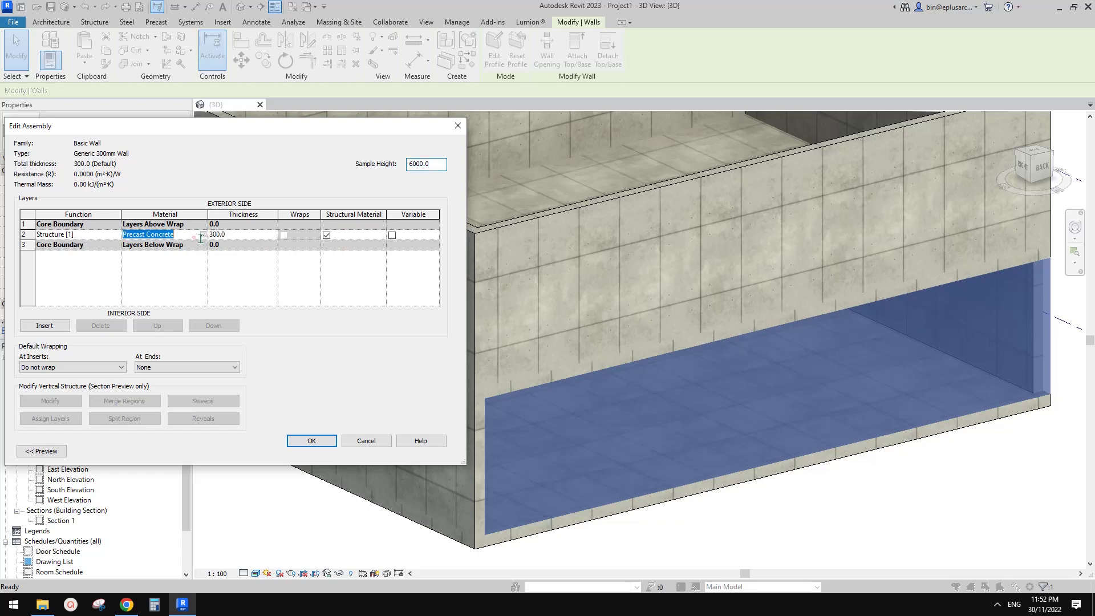
pyautogui.click(202, 235)
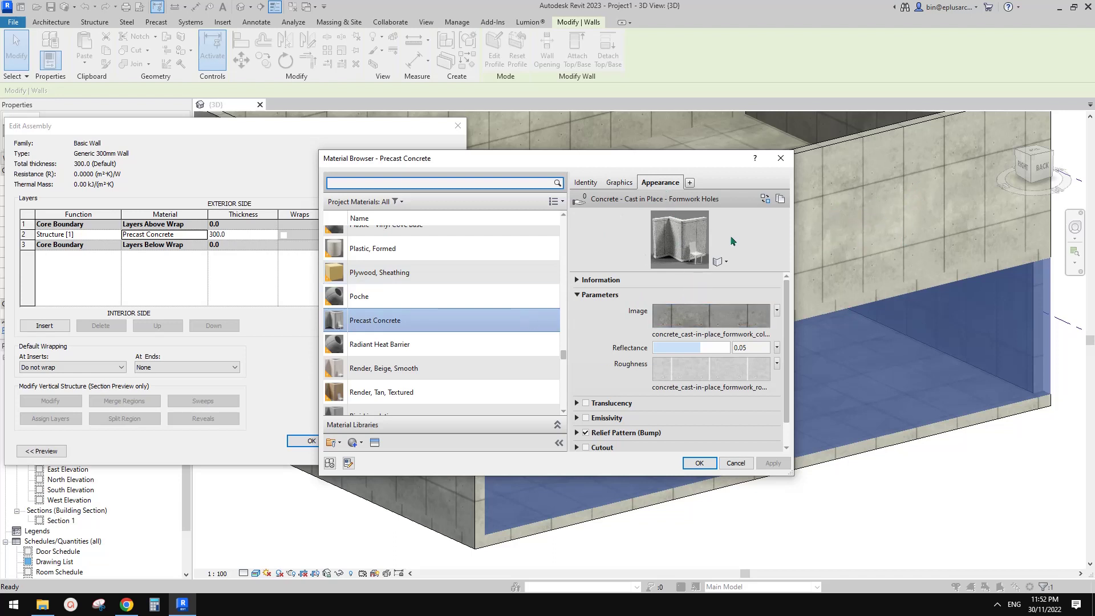
pyautogui.moveTo(670, 165); pyautogui.dragTo(620, 150)
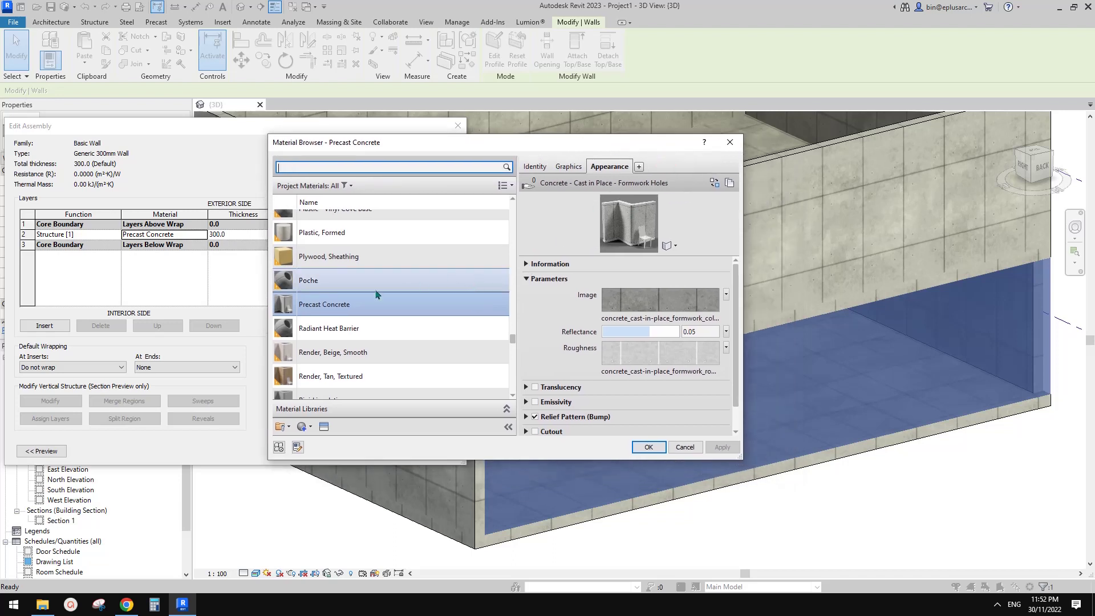
pyautogui.click(652, 306)
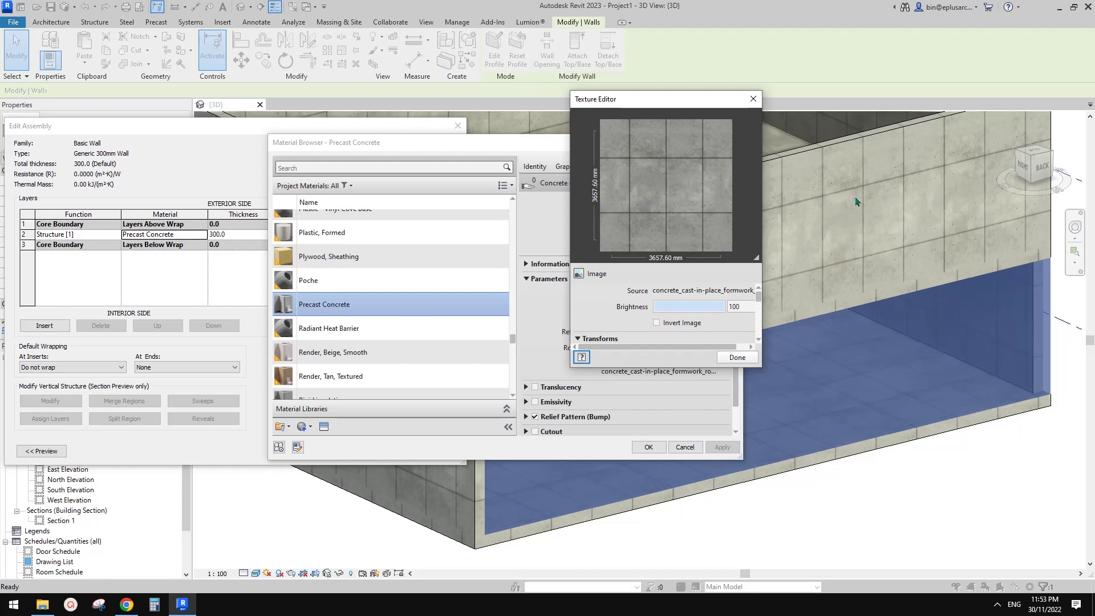
# Capture the texture preview with its dimensions in the Snipping Tool, and close the Texture Editor
pyautogui.click(154, 604)
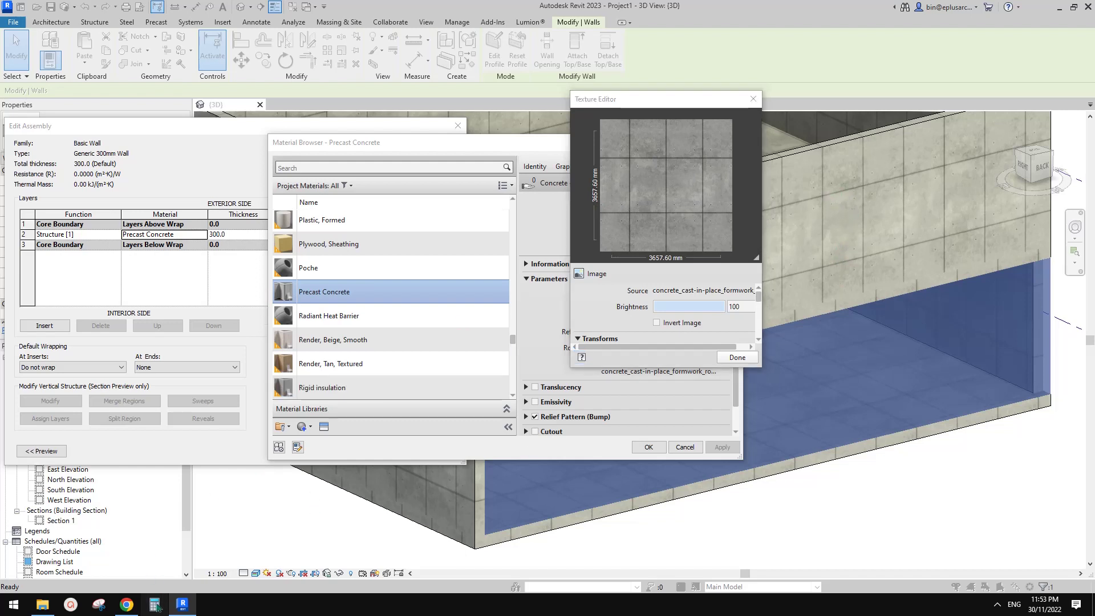
pyautogui.click(595, 190)
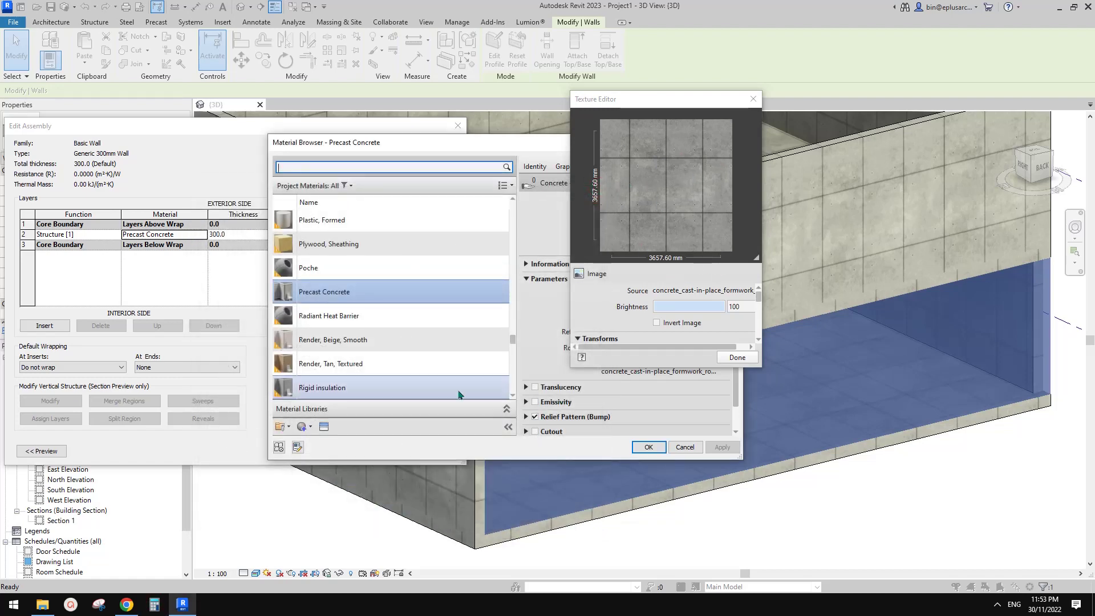
pyautogui.click(99, 604)
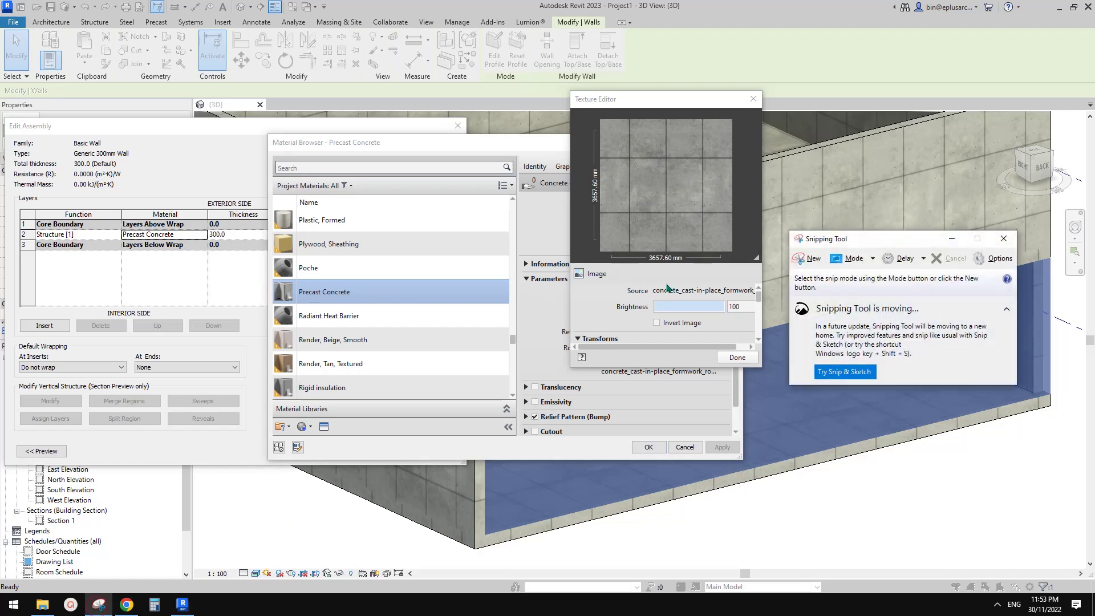
pyautogui.click(803, 260)
pyautogui.moveTo(572, 110); pyautogui.dragTo(755, 277)
pyautogui.moveTo(638, 19); pyautogui.dragTo(845, 230)
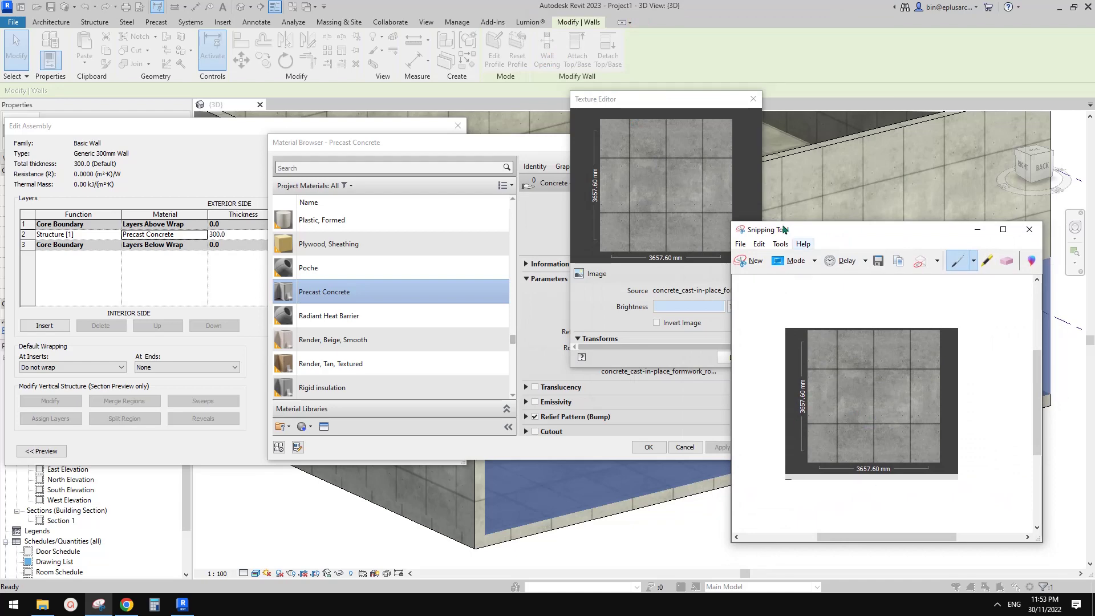
pyautogui.click(667, 95)
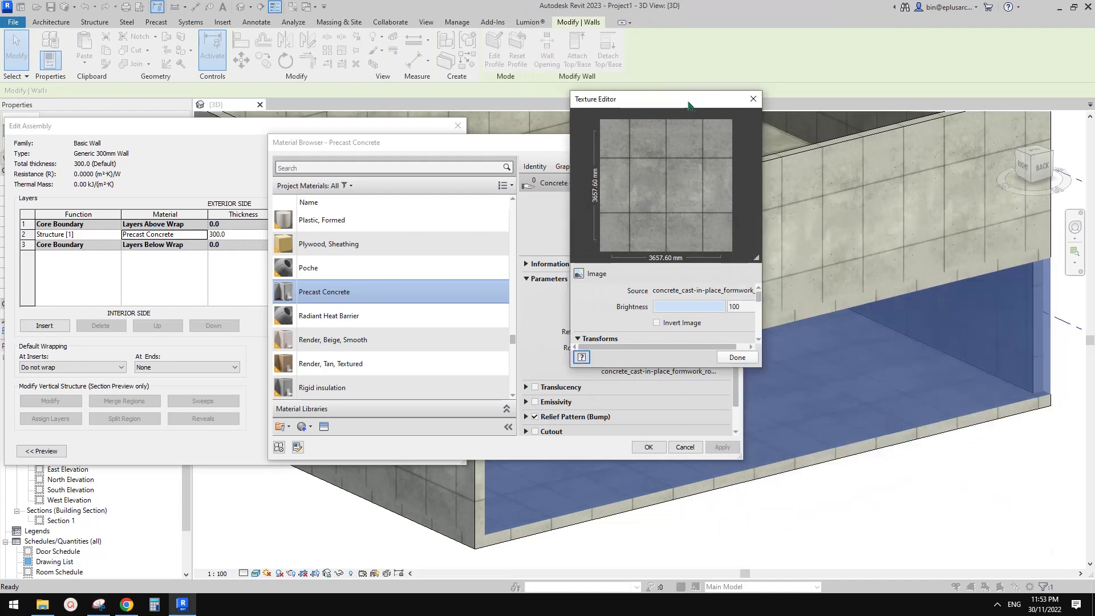
pyautogui.moveTo(691, 103); pyautogui.dragTo(673, 109)
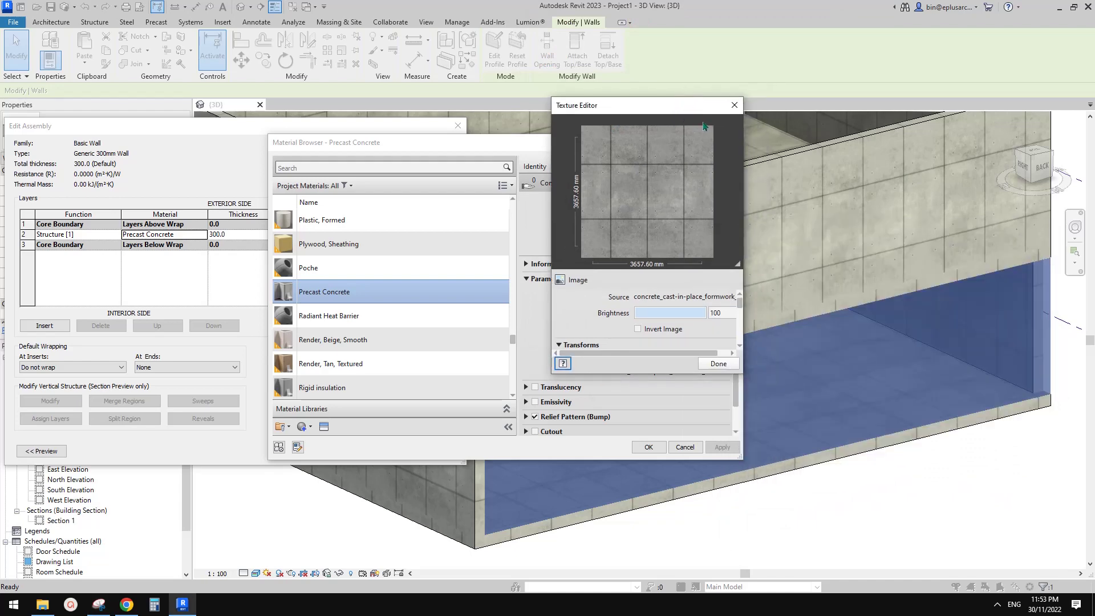
pyautogui.click(734, 106)
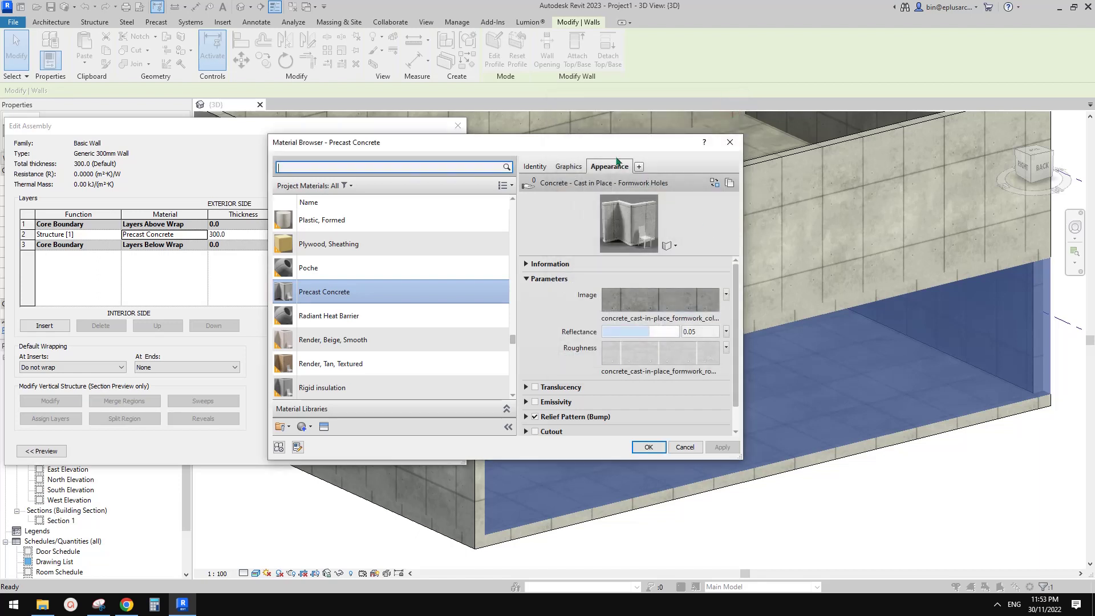
# Start a new model fill pattern for the surface foreground of the Precast Concrete material
pyautogui.moveTo(549, 135); pyautogui.dragTo(542, 72)
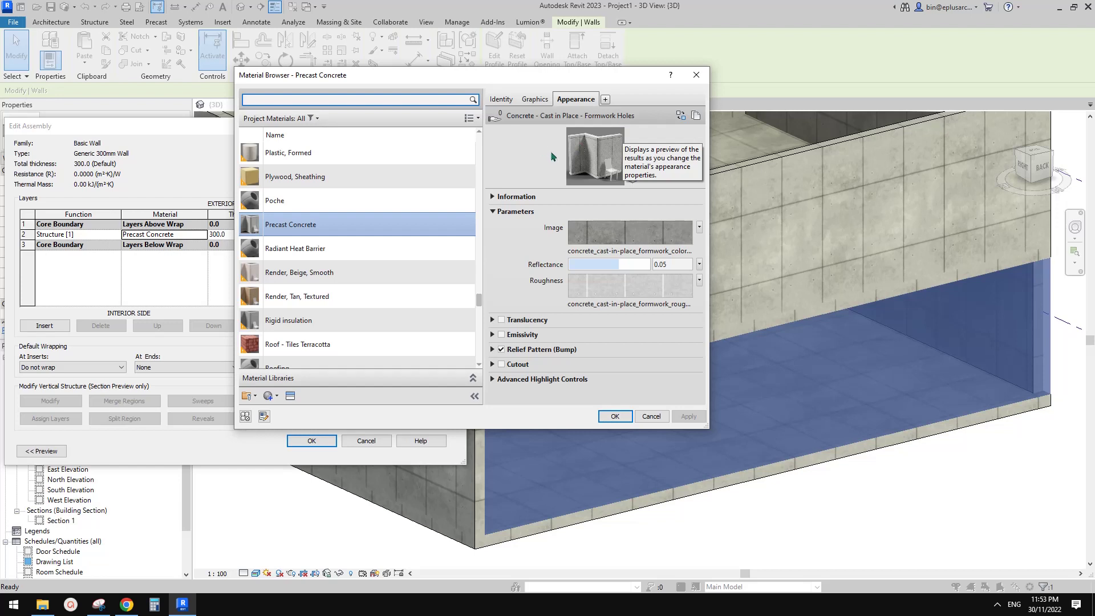
pyautogui.click(536, 100)
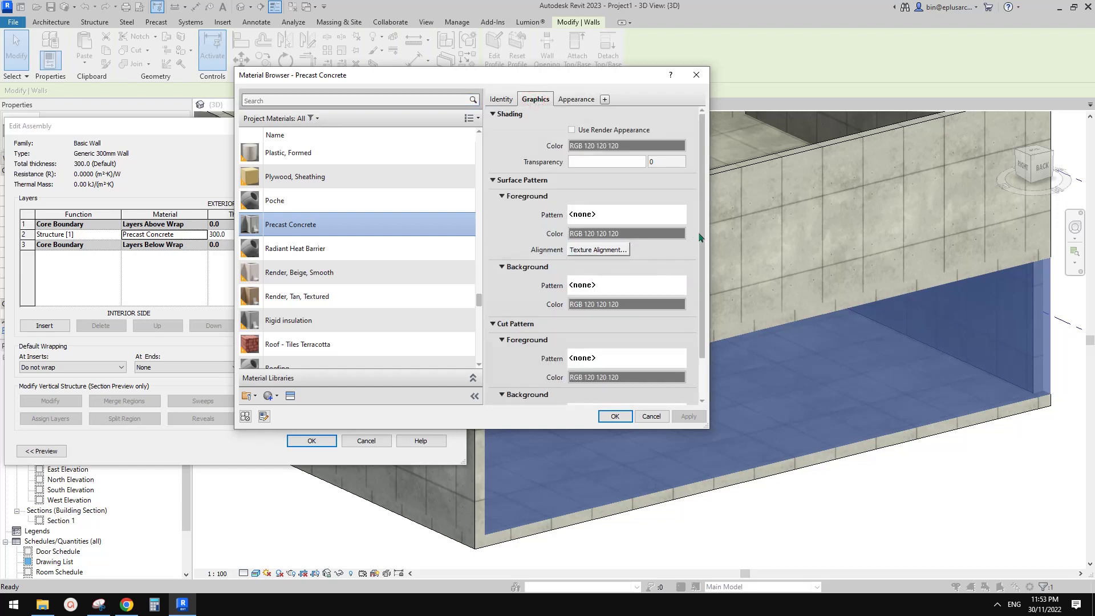
pyautogui.scroll(-2, 703, 232)
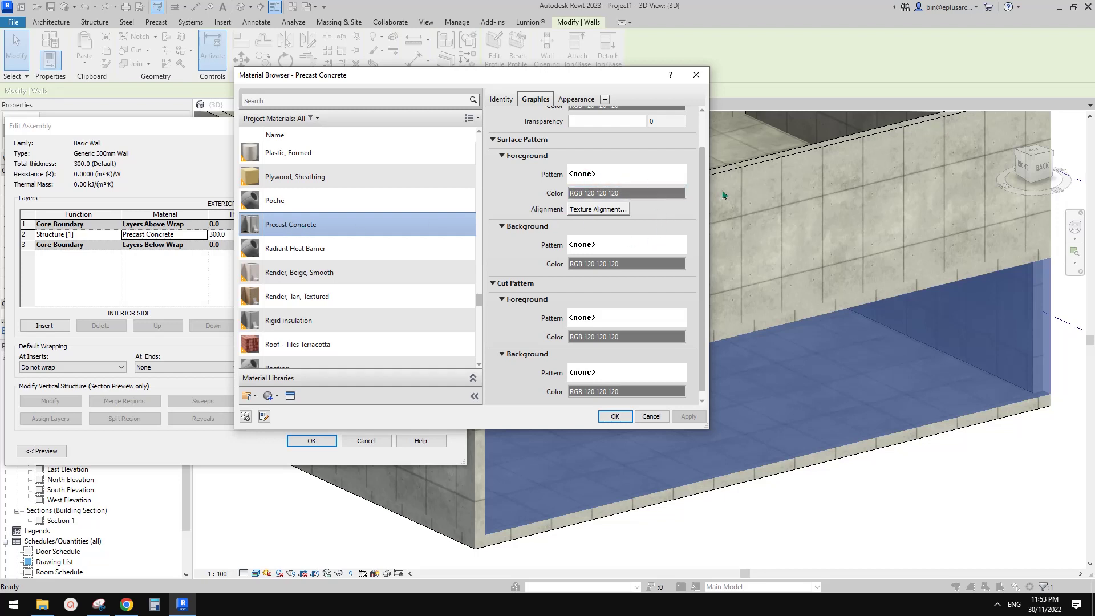
pyautogui.scroll(2, 705, 203)
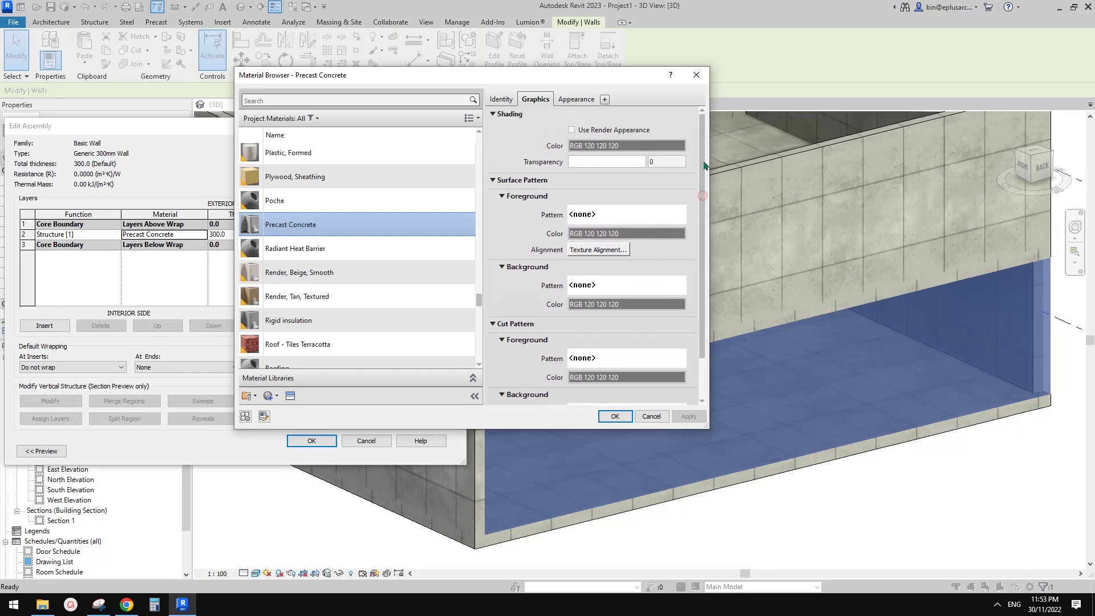
pyautogui.click(599, 215)
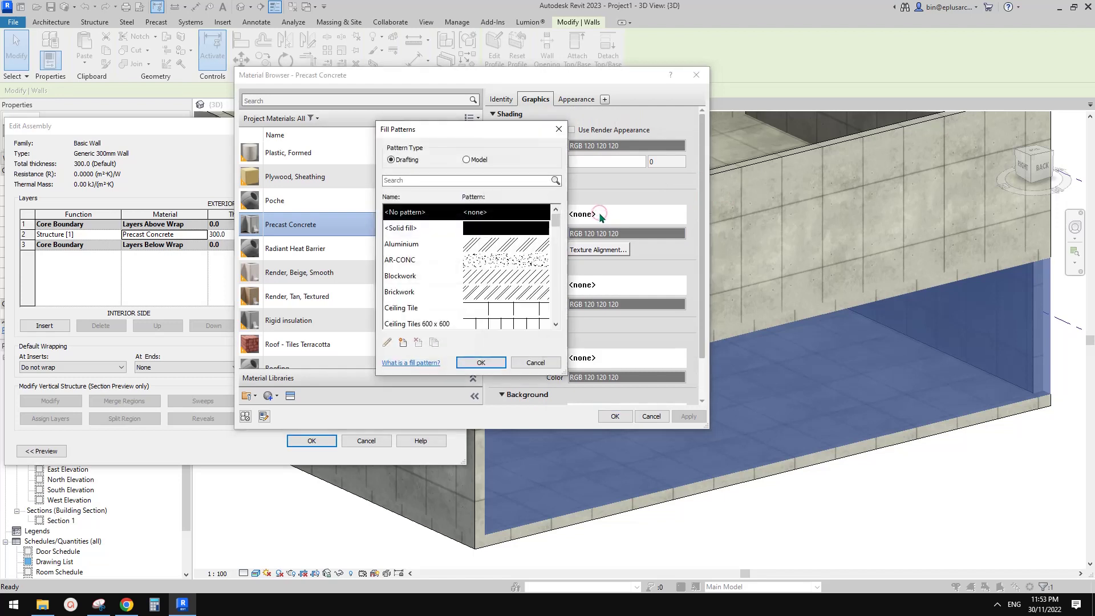
pyautogui.moveTo(493, 134); pyautogui.dragTo(436, 142)
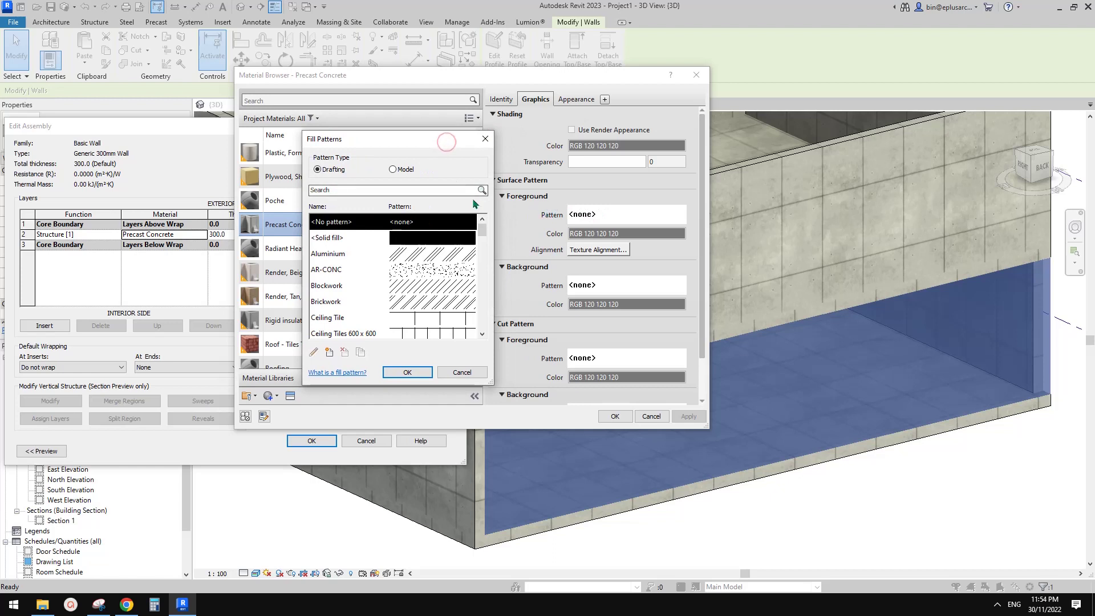
pyautogui.click(398, 171)
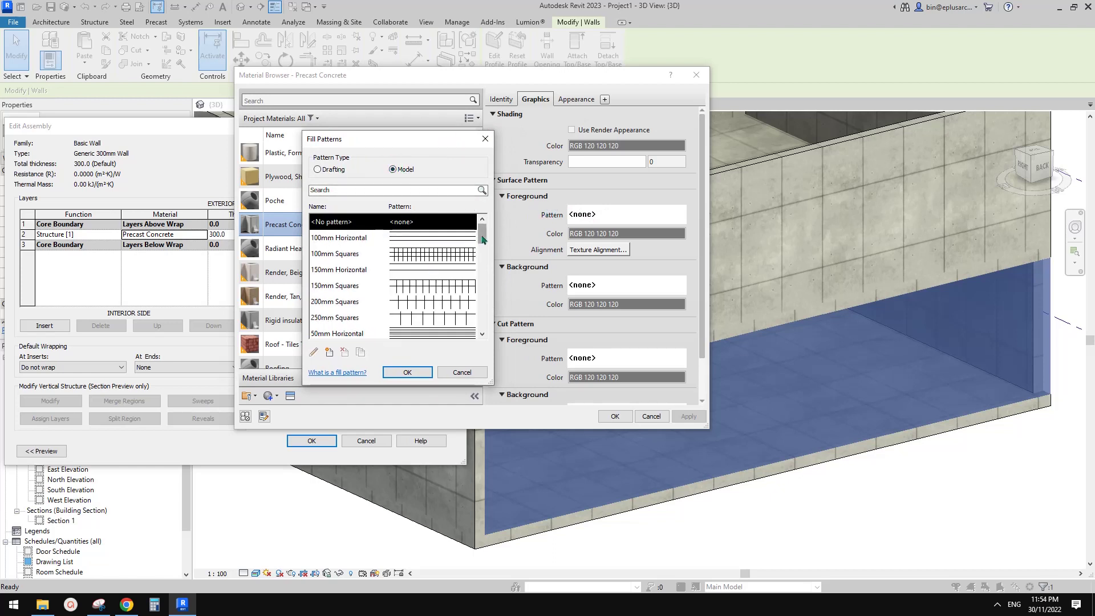
pyautogui.click(330, 352)
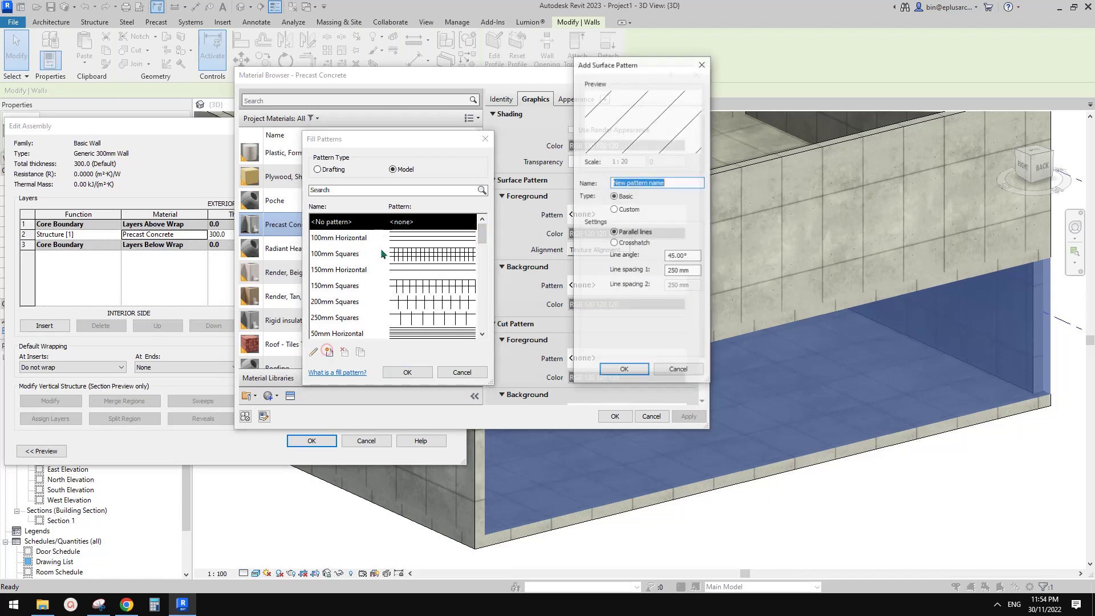
pyautogui.moveTo(615, 71); pyautogui.dragTo(591, 76)
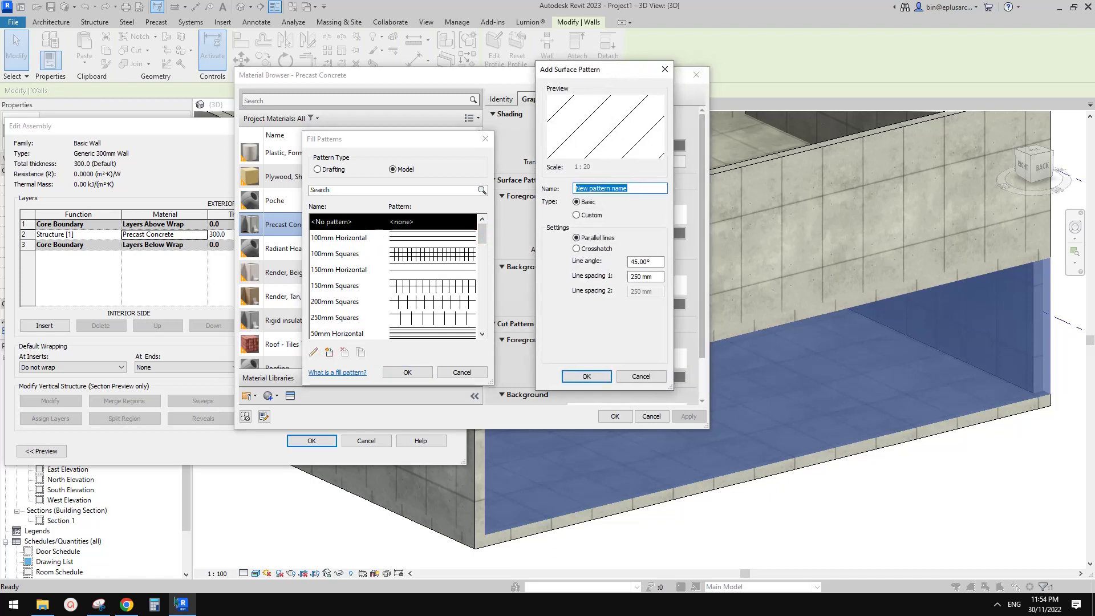
# Make the new pattern a crosshatch with a line angle of 0, using the captured texture image as reference
pyautogui.click(106, 606)
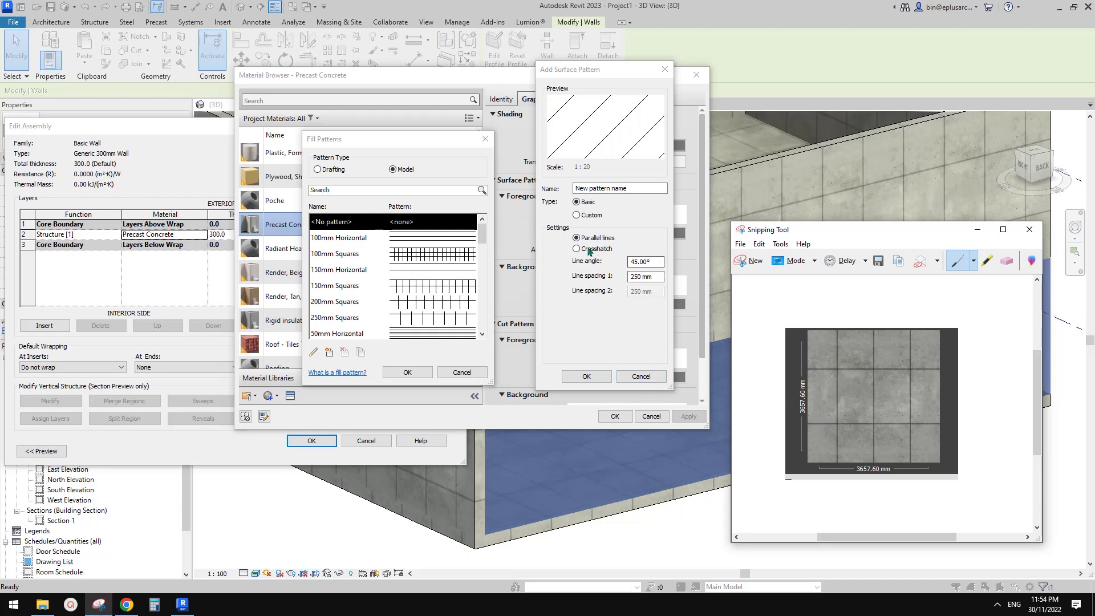
pyautogui.click(576, 248)
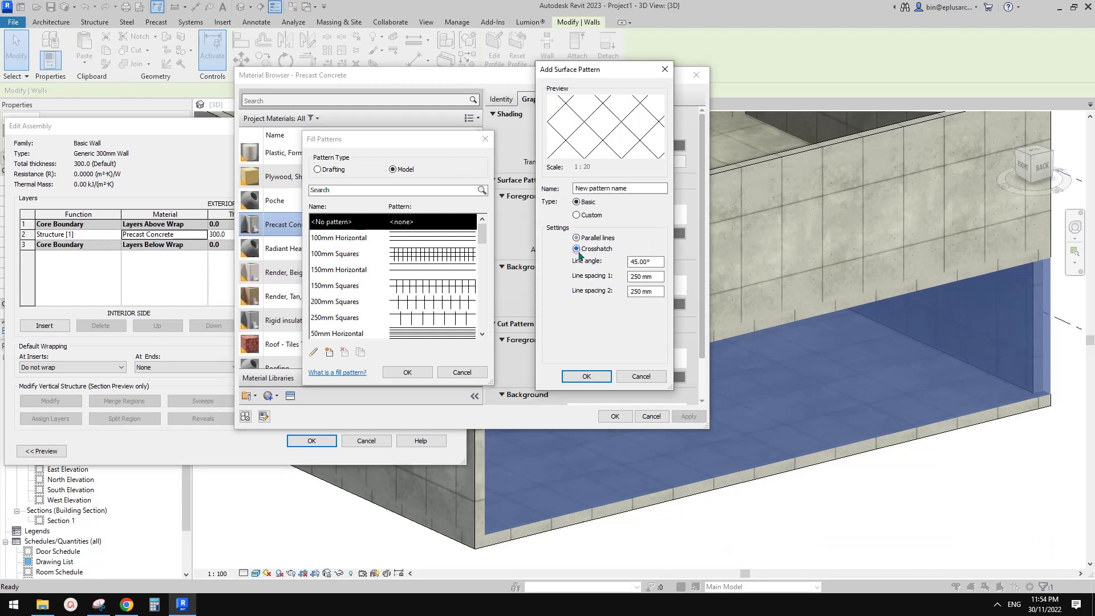
pyautogui.click(654, 261)
pyautogui.write('0')
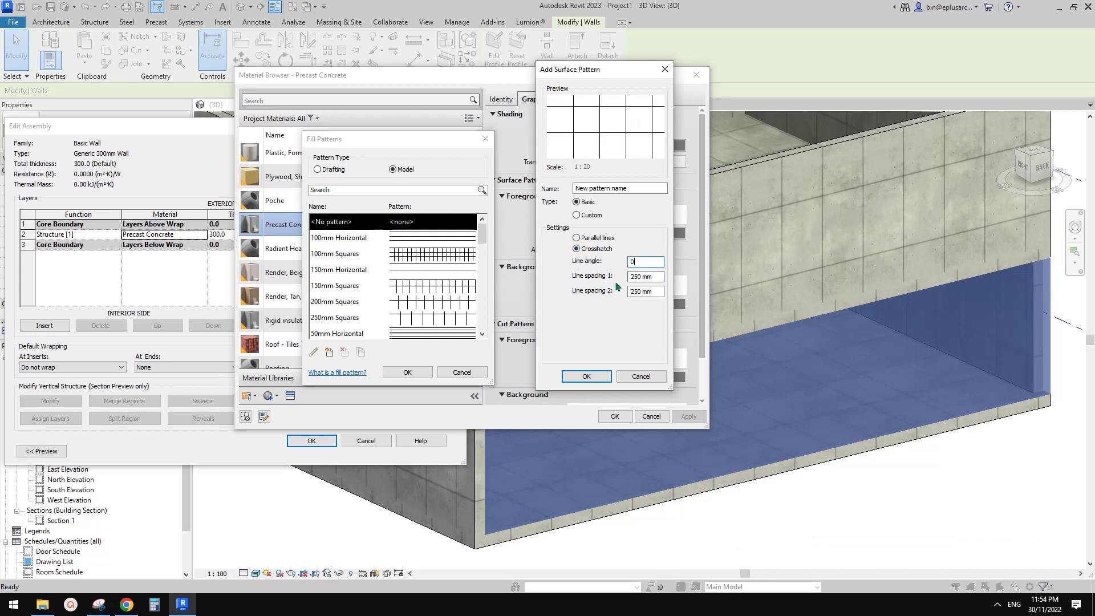
# Try a line spacing 1 of 400 in the crosshatch pattern against the captured texture
pyautogui.click(100, 606)
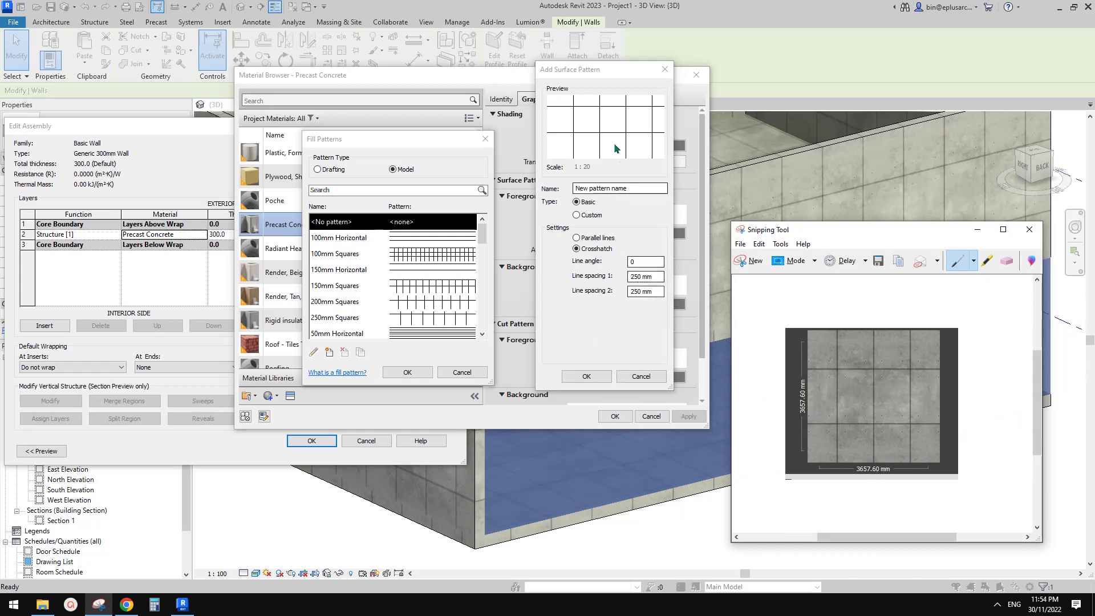
pyautogui.click(609, 279)
pyautogui.write('400')
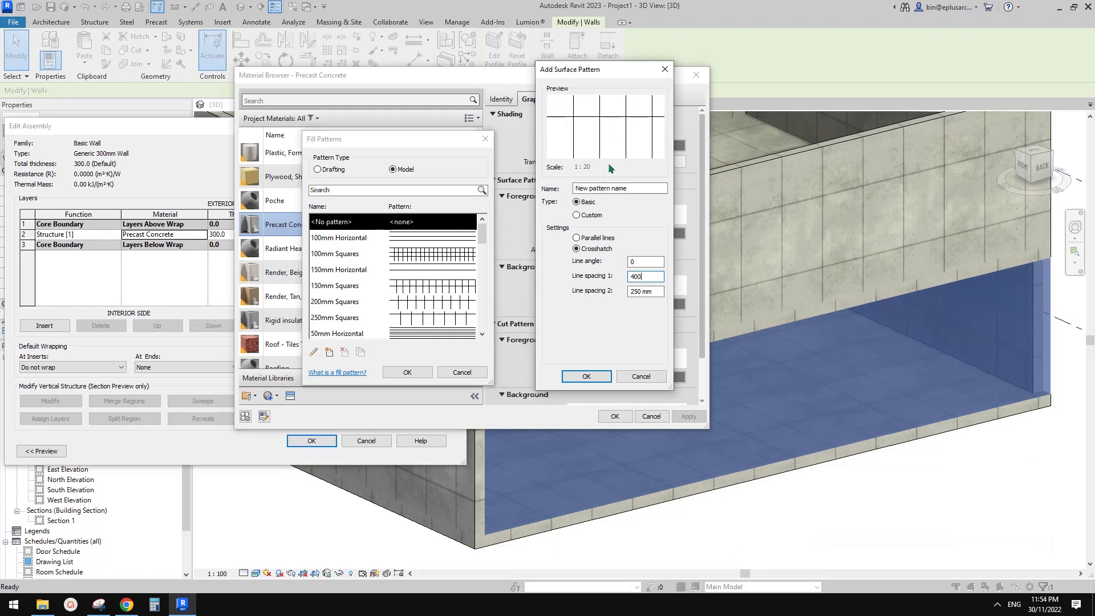
# Set line spacing 1 of the crosshatch pattern to =3657.6/2, based on the captured texture's height
pyautogui.click(100, 604)
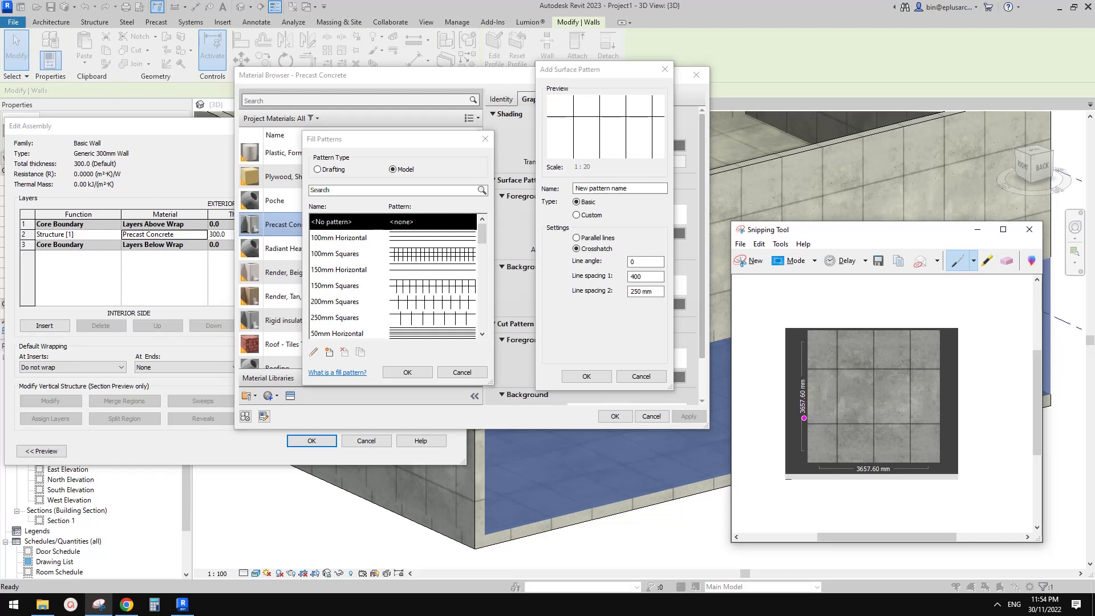
pyautogui.moveTo(656, 280); pyautogui.dragTo(625, 274)
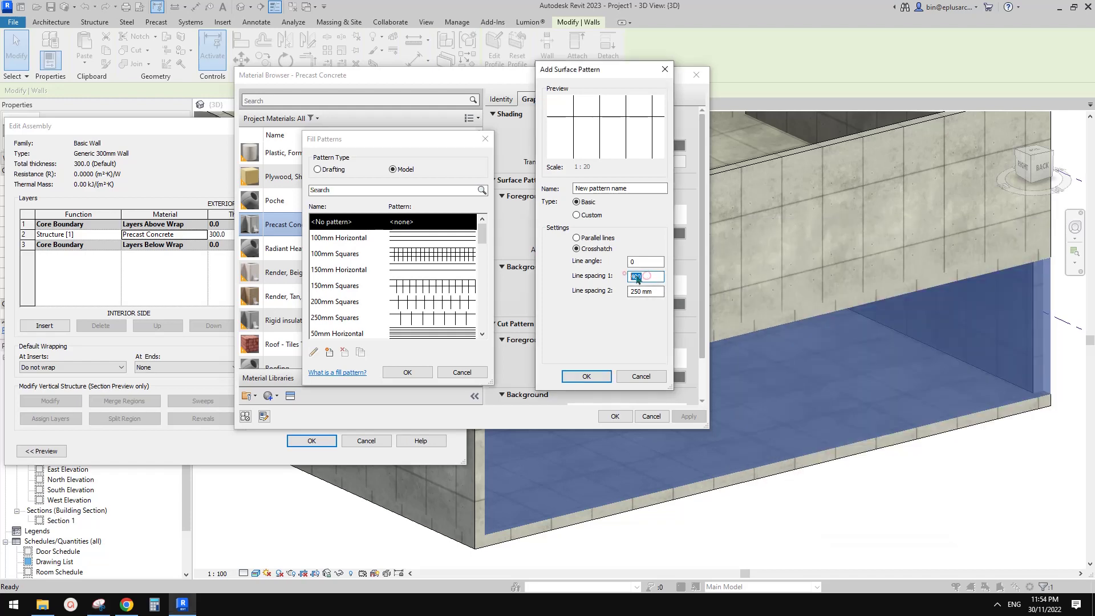
pyautogui.write('=3')
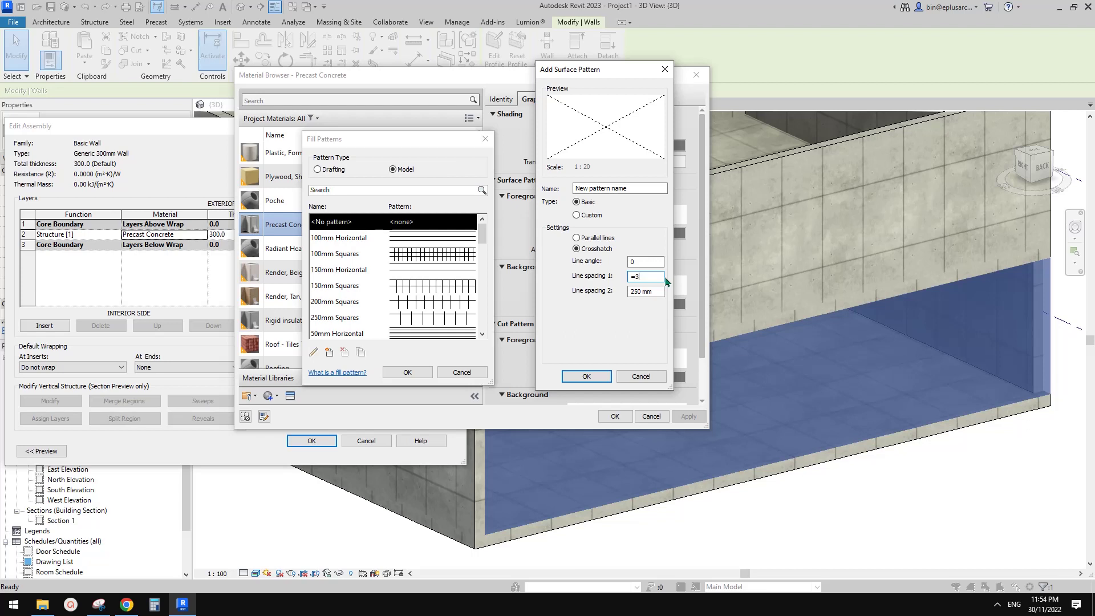
pyautogui.click(96, 603)
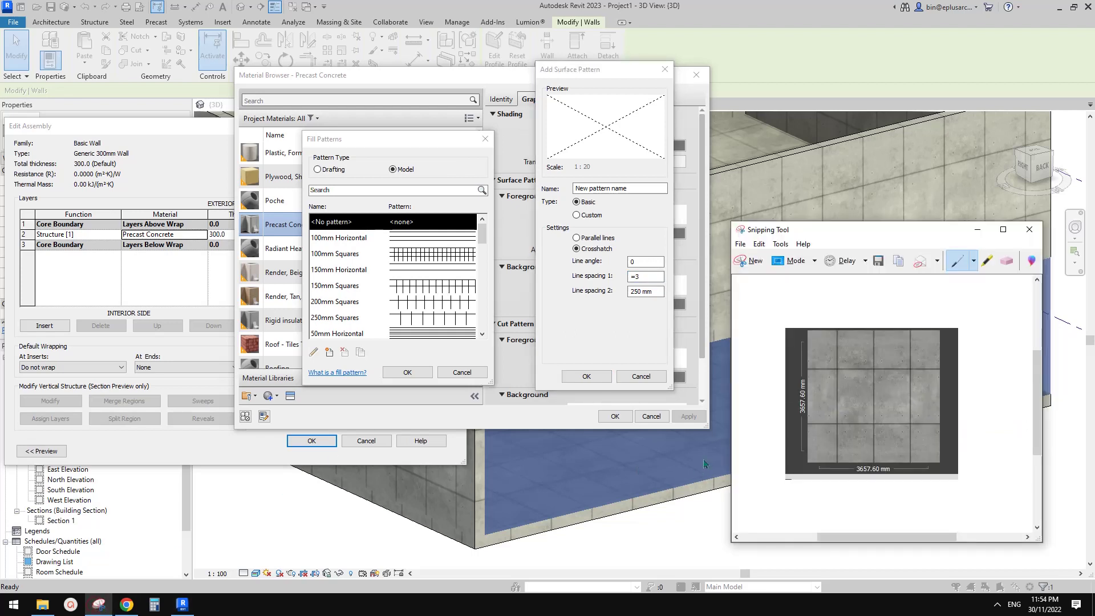
pyautogui.click(648, 276)
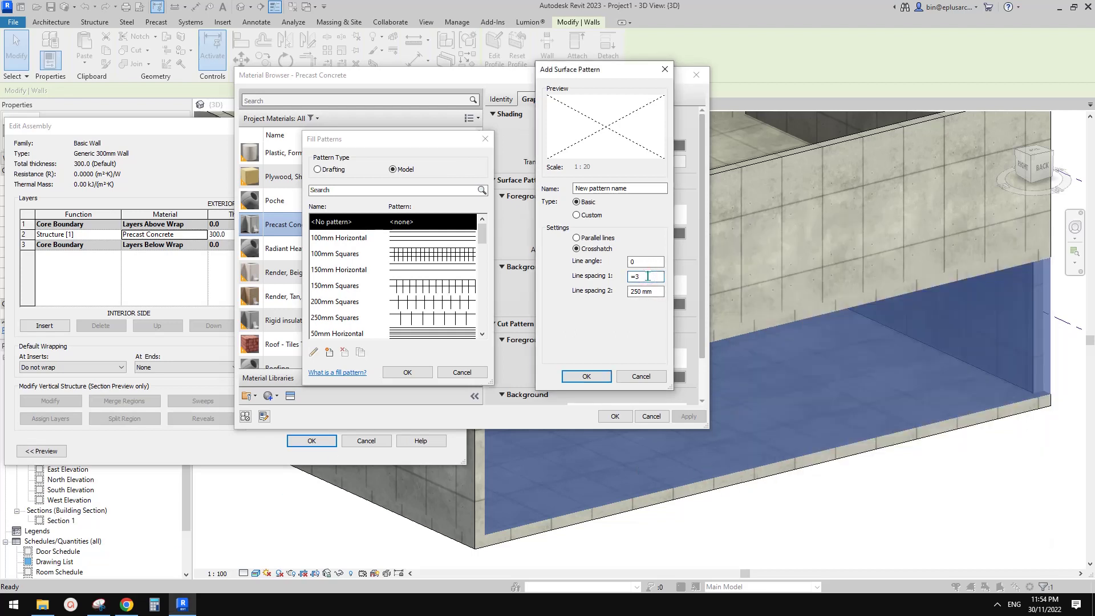
pyautogui.write('657.6/2')
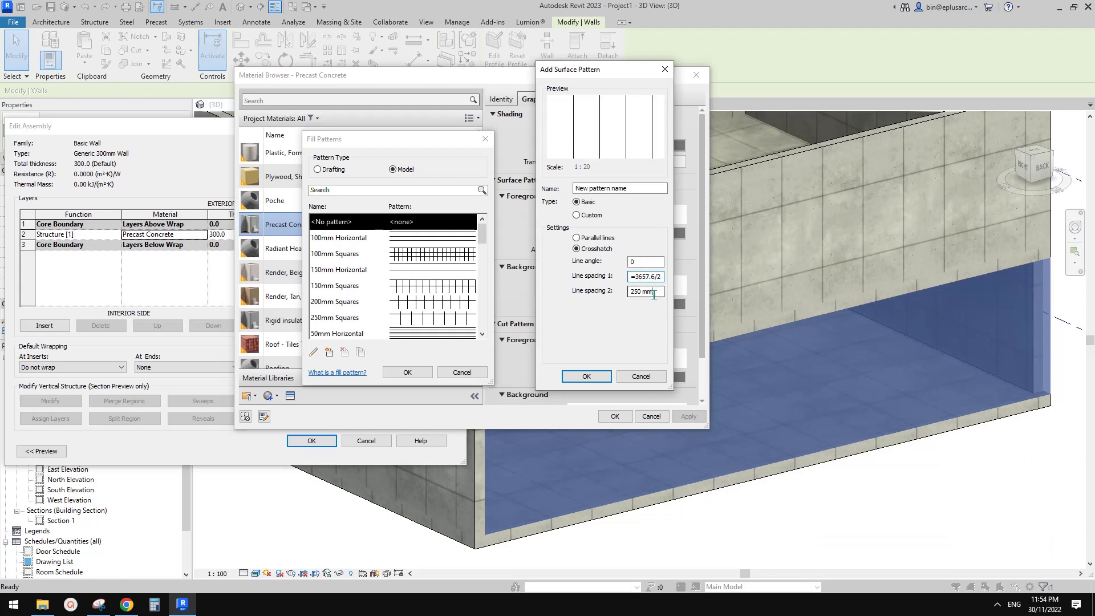
# Set line spacing 2 of the crosshatch pattern to =3657.6/3, based on the captured texture's width
pyautogui.click(639, 291)
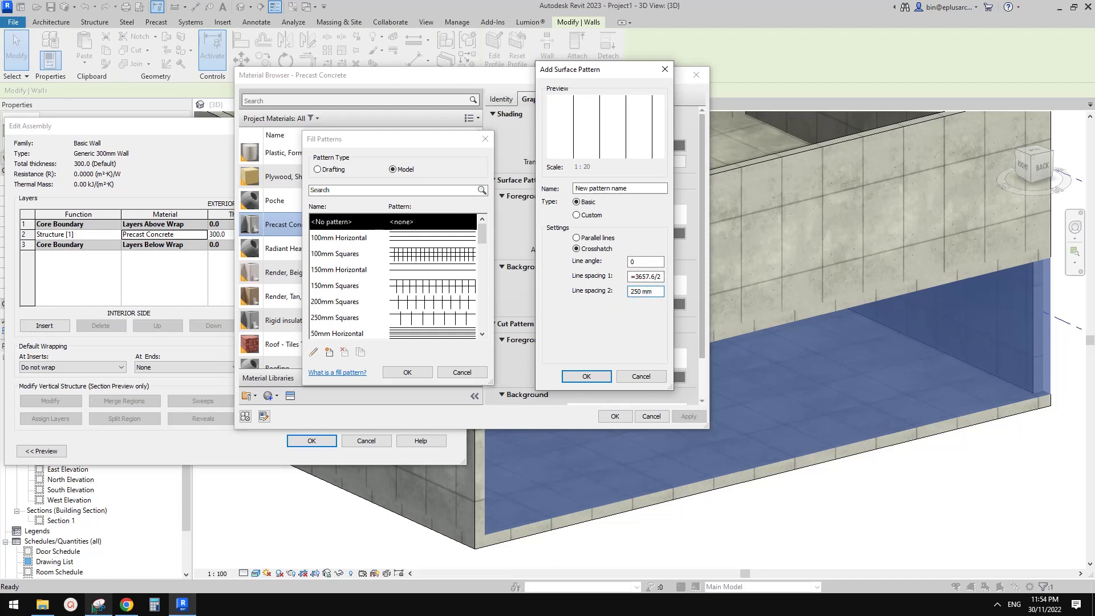
pyautogui.click(98, 604)
pyautogui.moveTo(656, 291); pyautogui.dragTo(600, 286)
pyautogui.write('=')
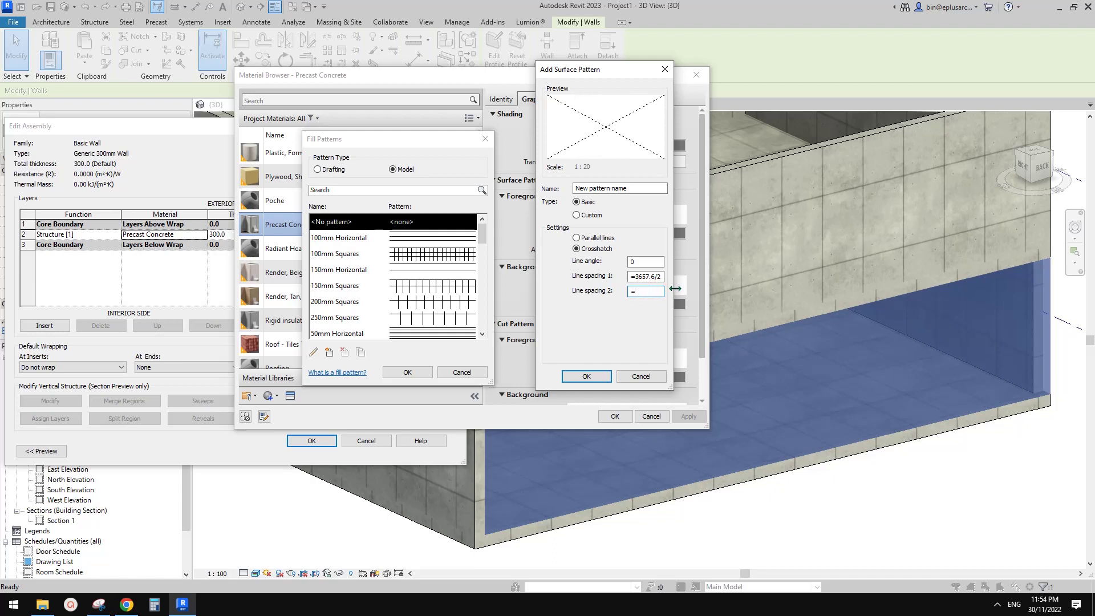
pyautogui.write('3657.6/3')
# Create the crosshatch pattern and assign it as the surface foreground pattern of the Precast Concrete material
pyautogui.click(587, 377)
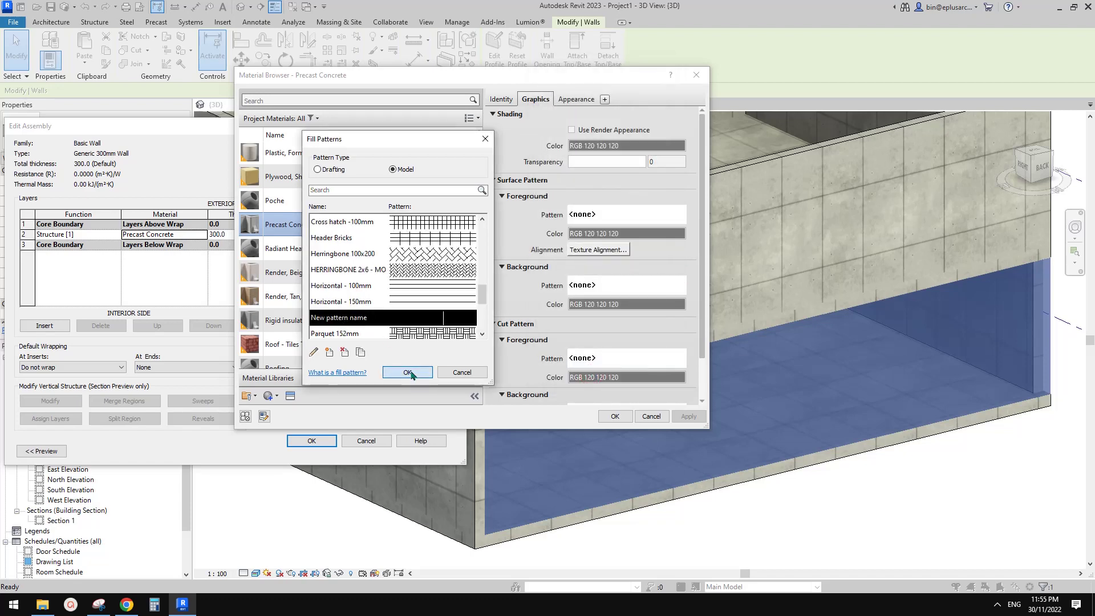
pyautogui.click(411, 370)
pyautogui.click(615, 416)
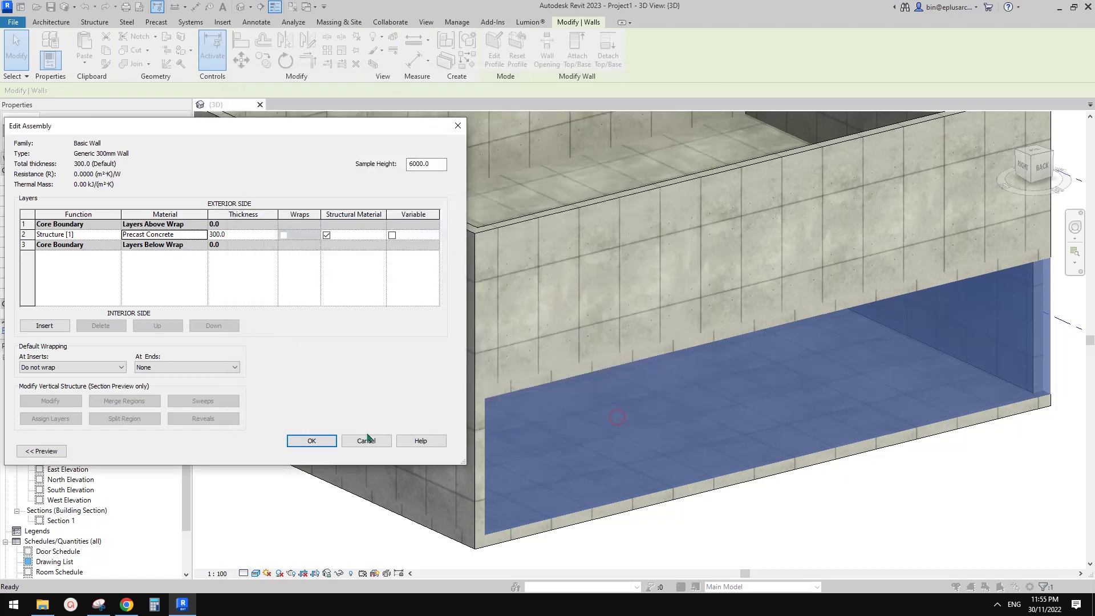
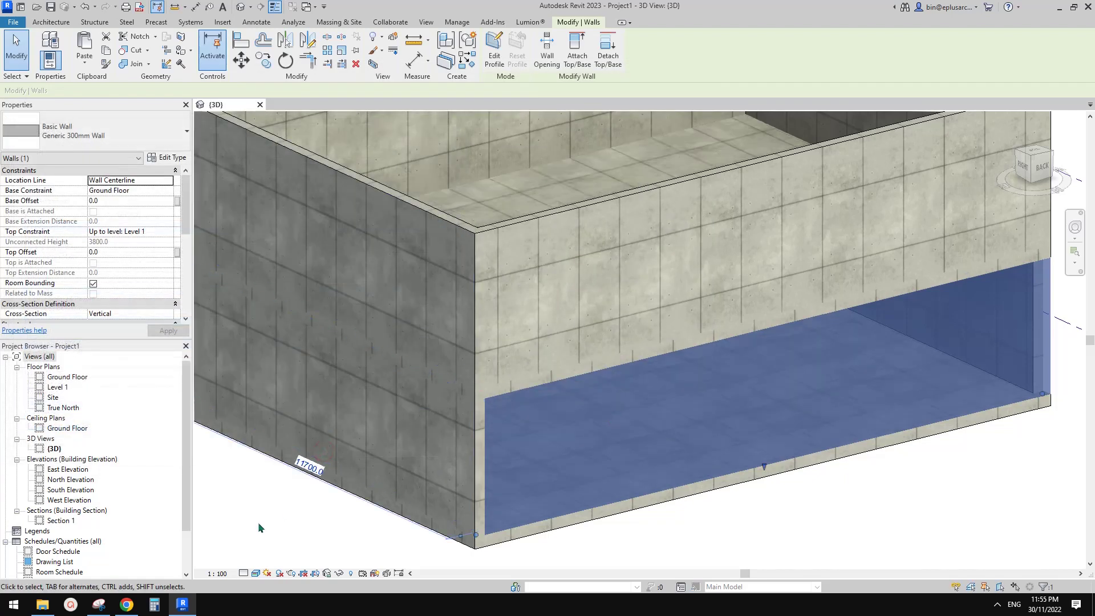
# Check the surface pattern in the Hidden Line visual style and return the 3D view to Realistic
pyautogui.click(255, 573)
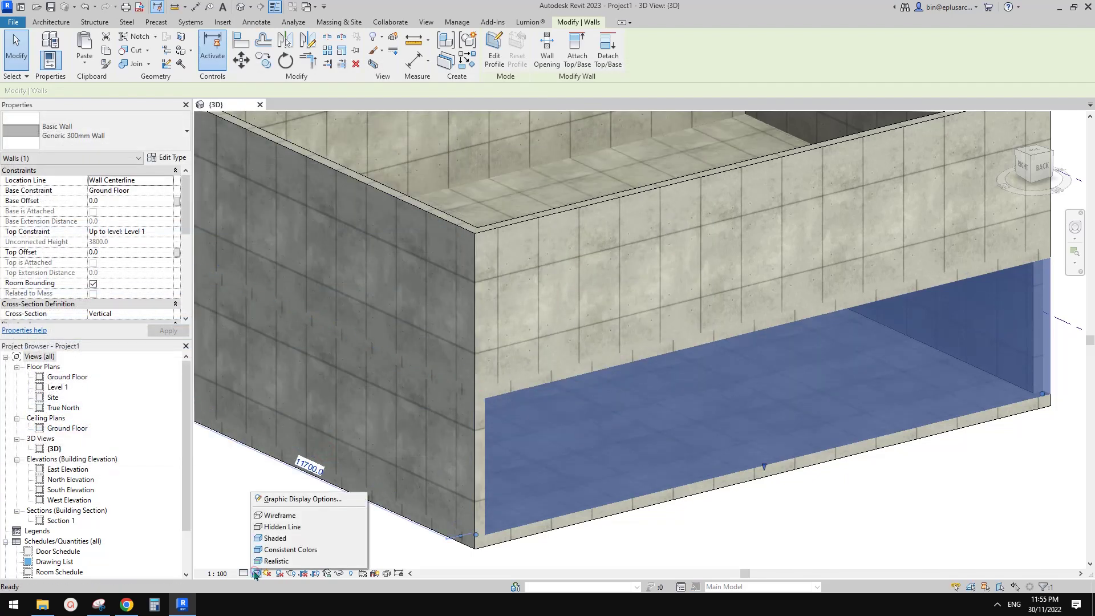
pyautogui.click(282, 526)
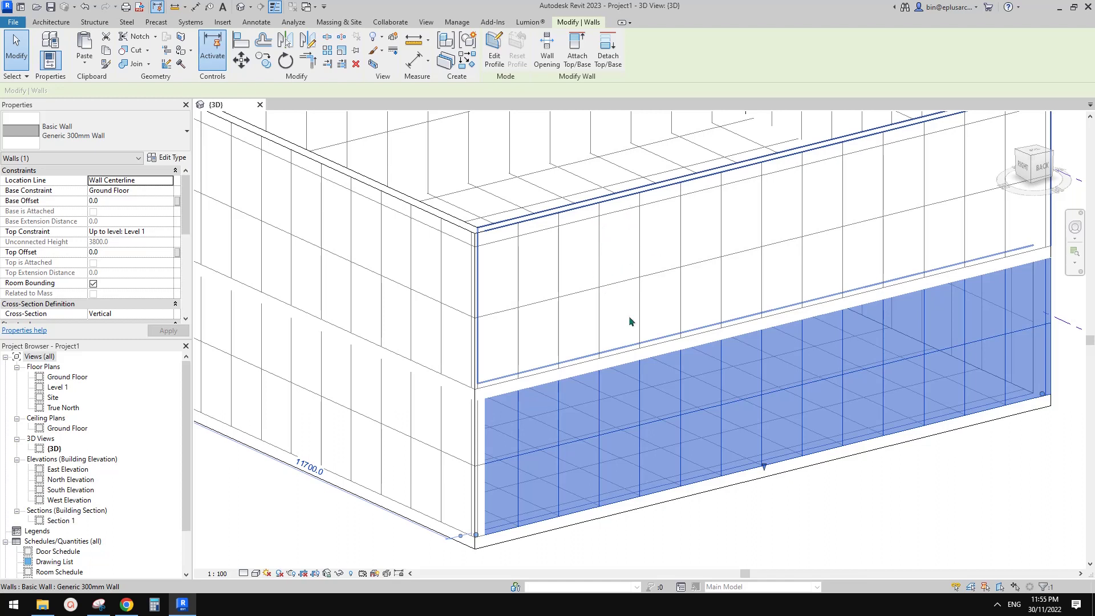
pyautogui.click(256, 573)
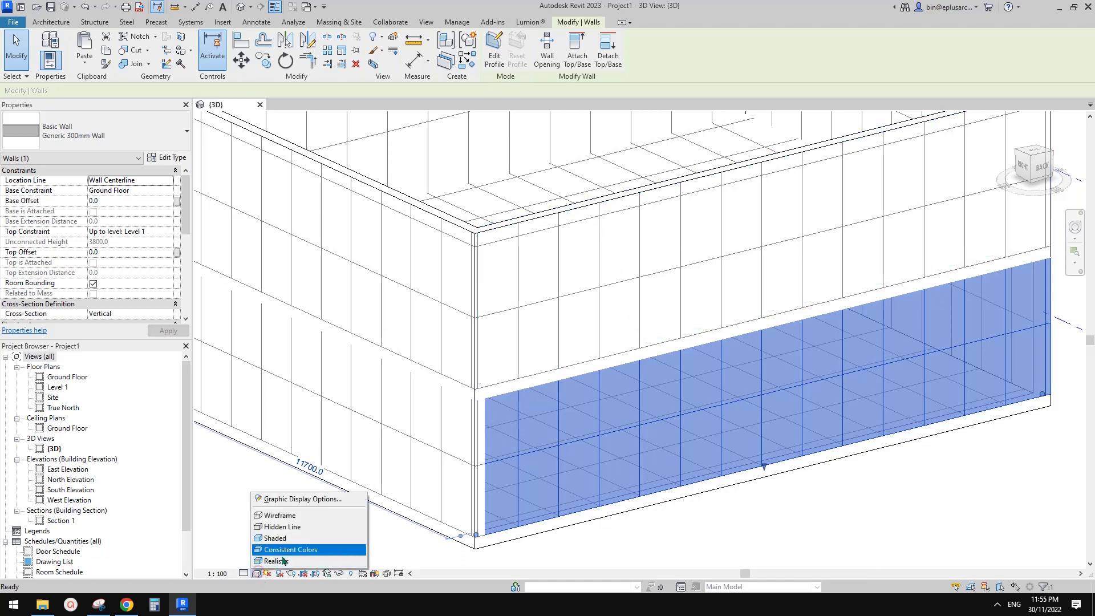
pyautogui.click(279, 561)
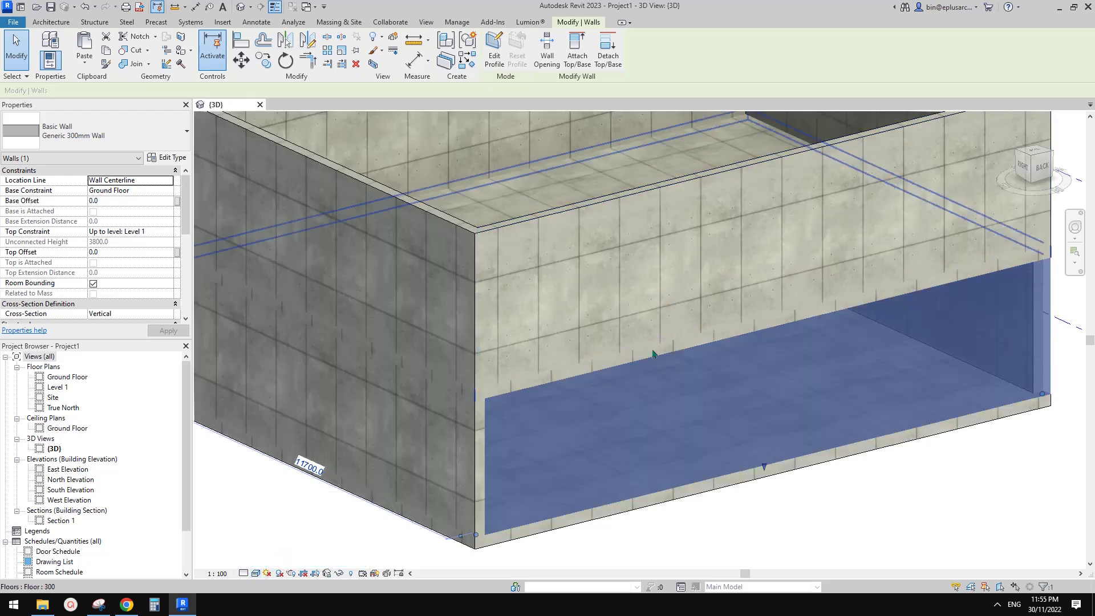
# Duplicate the {3D} view and tile the copy and the original side by side
pyautogui.scroll(-3, 425, 331)
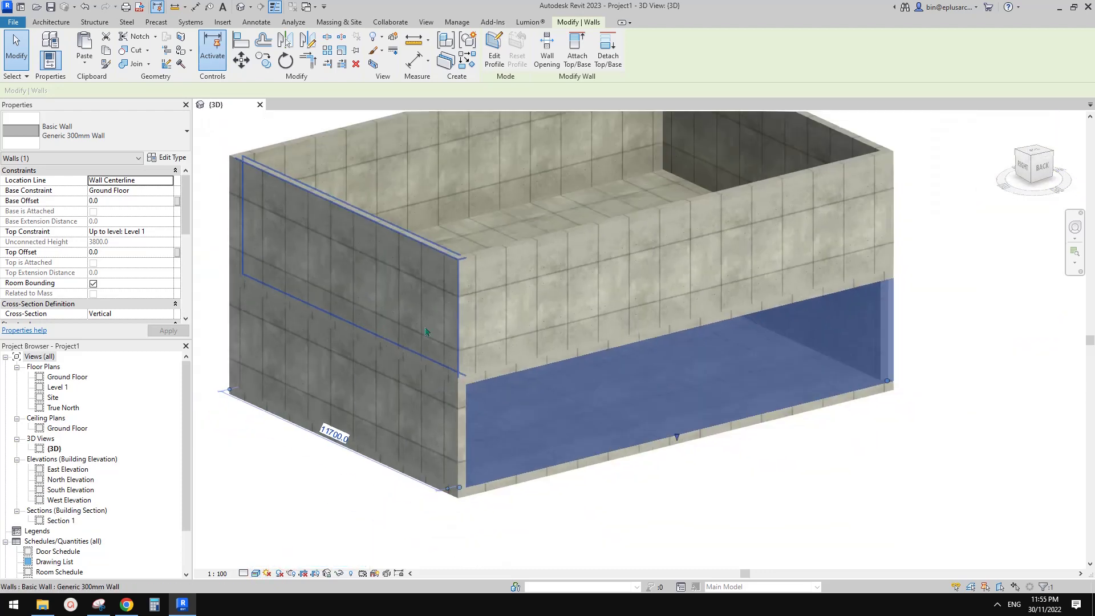
pyautogui.scroll(-1, 426, 331)
pyautogui.rightClick(54, 449)
pyautogui.moveTo(143, 263)
pyautogui.click(262, 265)
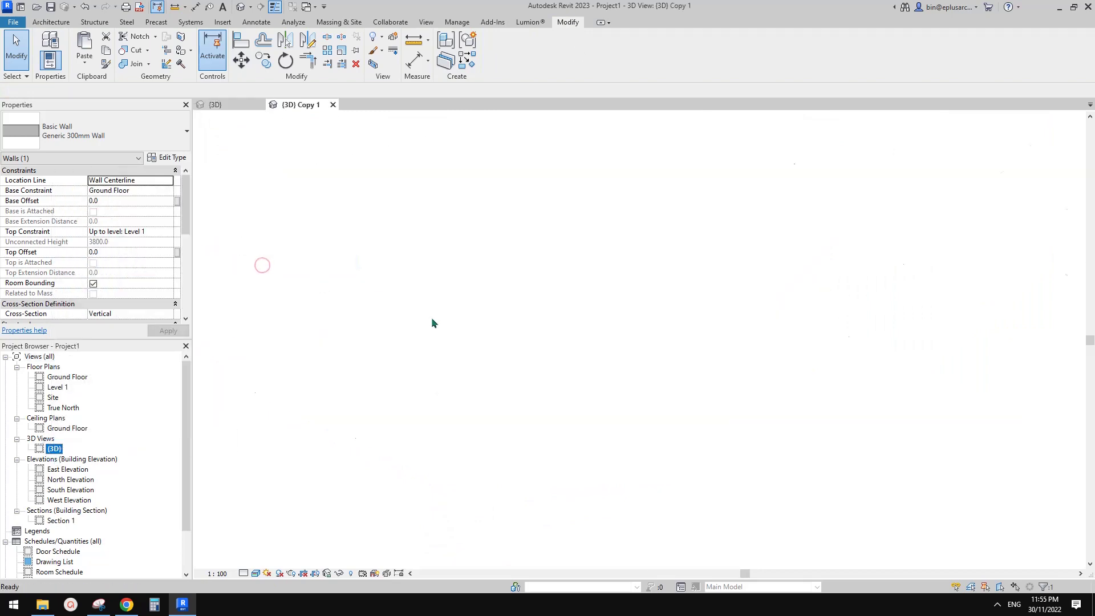
pyautogui.moveTo(687, 413); pyautogui.dragTo(802, 452, button='middle')
pyautogui.moveTo(635, 412); pyautogui.dragTo(692, 419, button='middle')
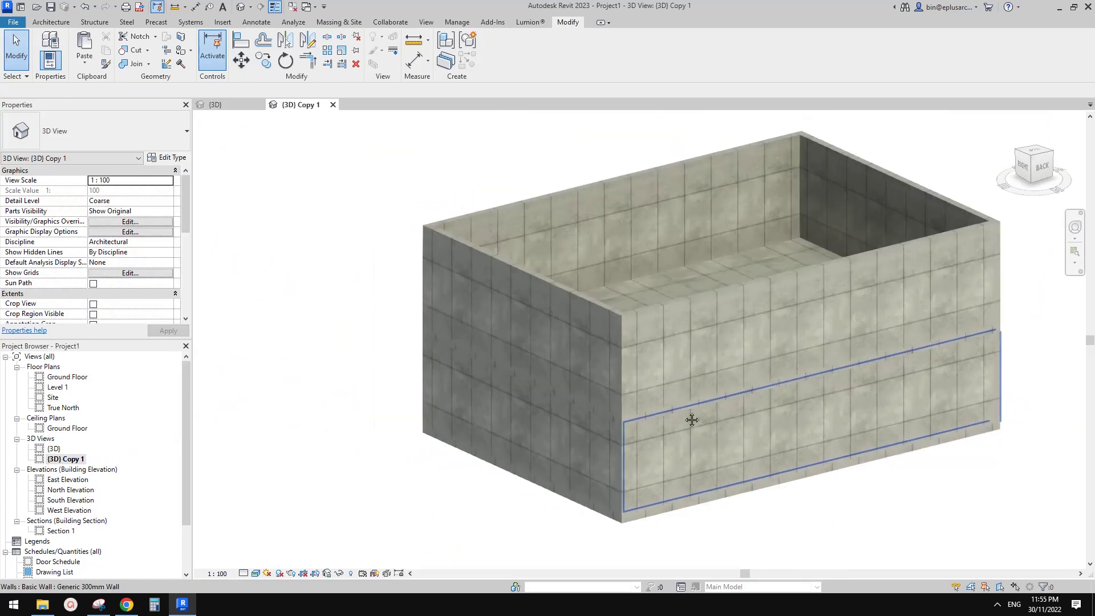
pyautogui.press('w')
pyautogui.press('t')
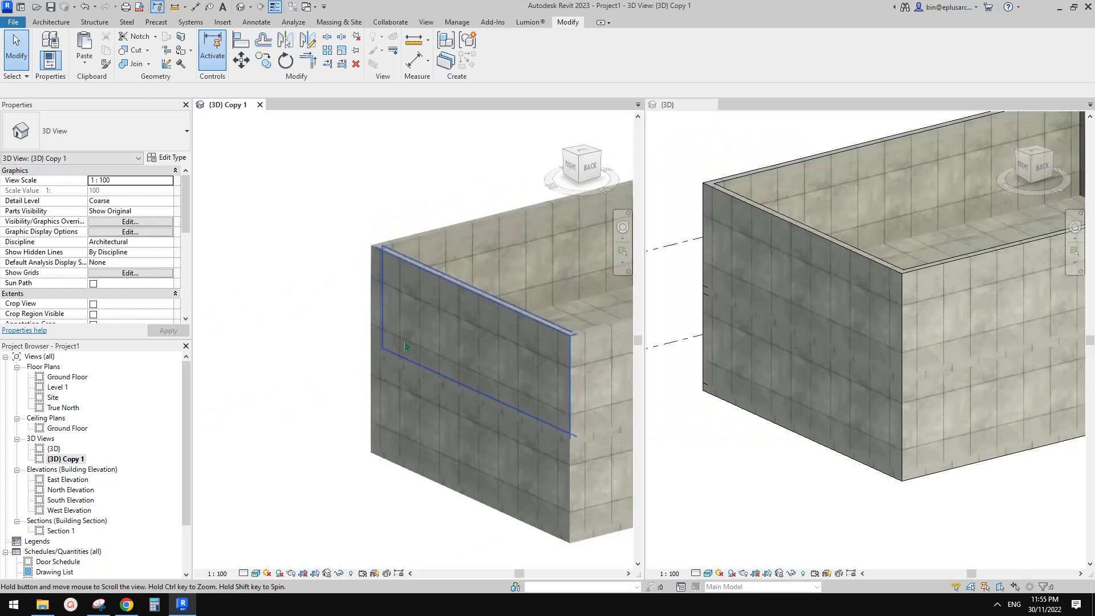
# Set the original {3D} view to the Hidden Line visual style and frame the same building corner in both views
pyautogui.scroll(-5, 405, 346)
pyautogui.scroll(-2, 801, 381)
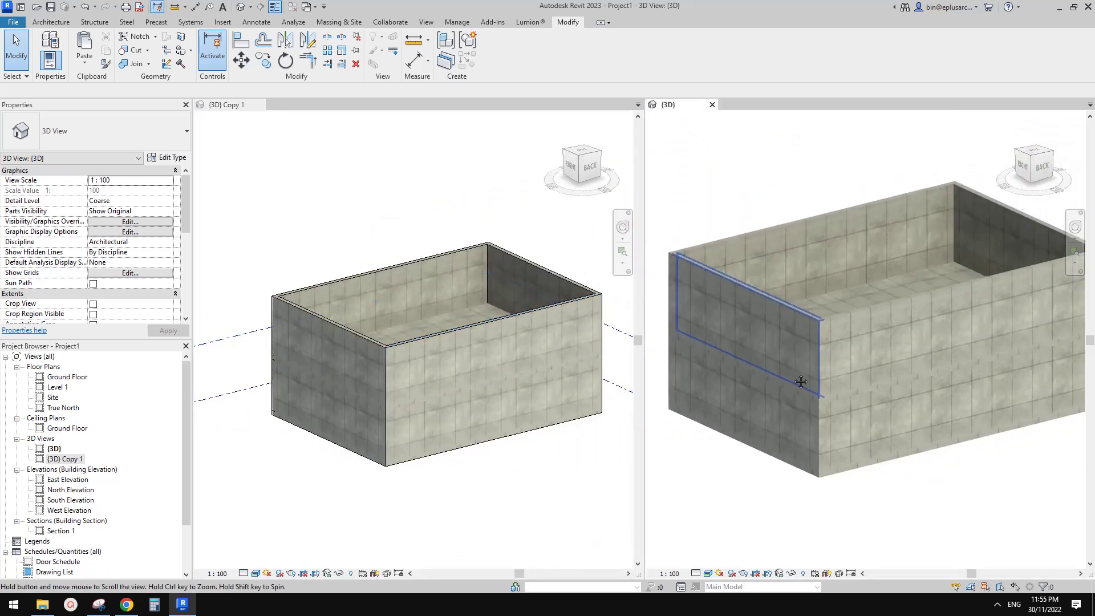
pyautogui.scroll(3, 800, 381)
pyautogui.click(709, 573)
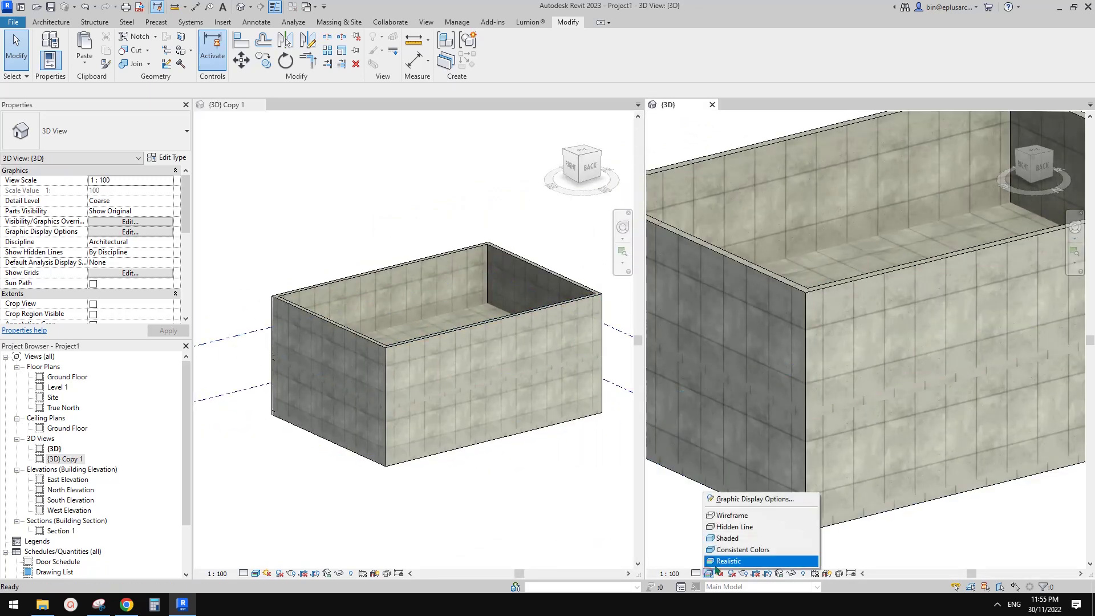
pyautogui.click(738, 527)
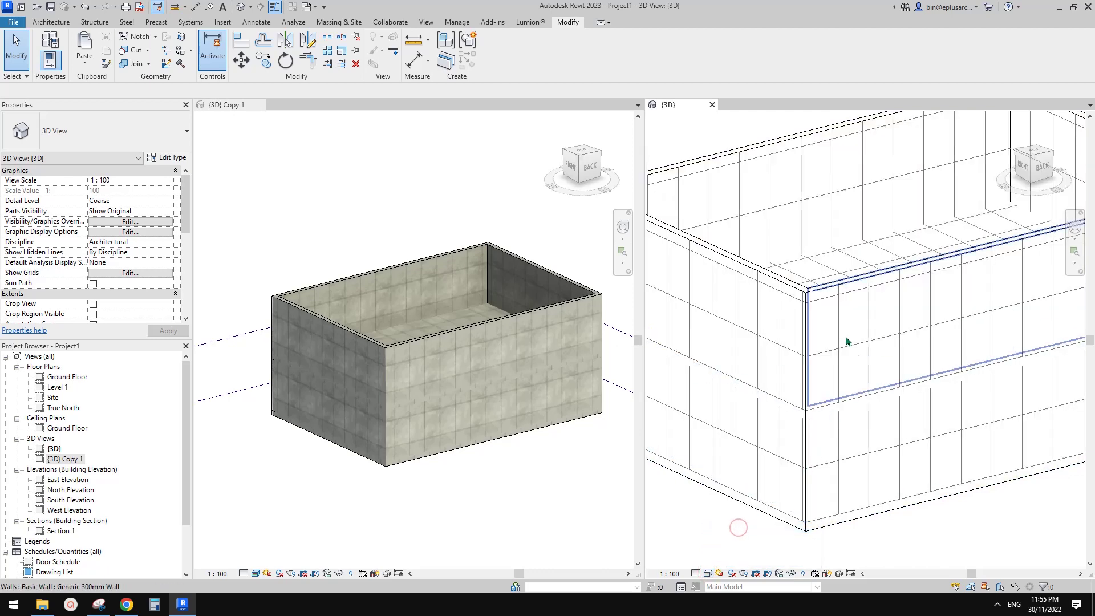
pyautogui.click(464, 435)
pyautogui.scroll(6, 384, 433)
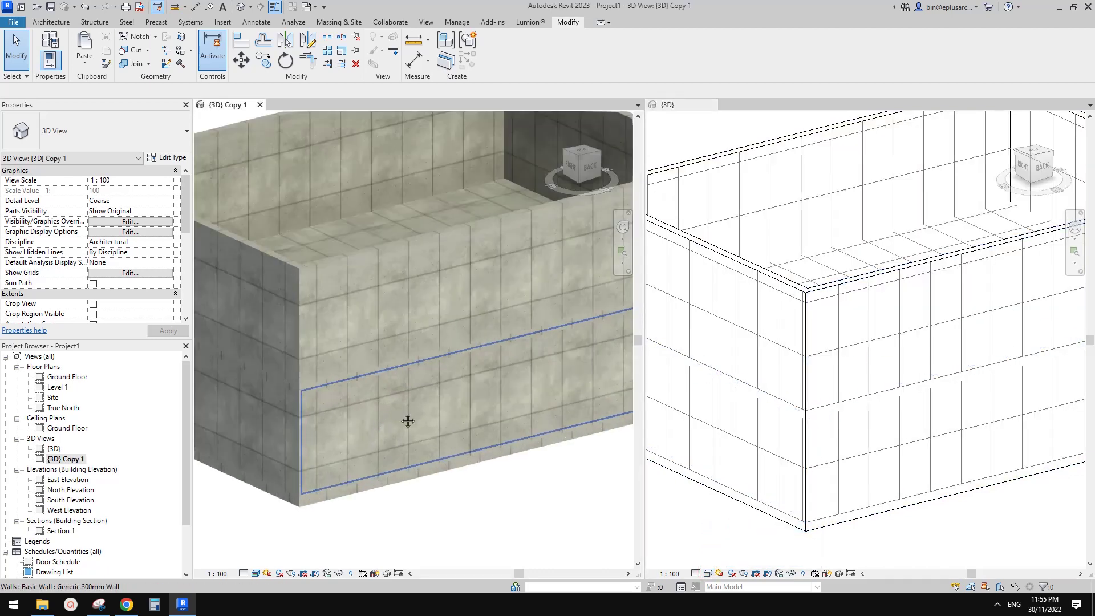
pyautogui.scroll(3, 408, 421)
# Examine how the surface pattern runs across the exposed Level 1 floor edge between the upper and lower walls
pyautogui.click(878, 388)
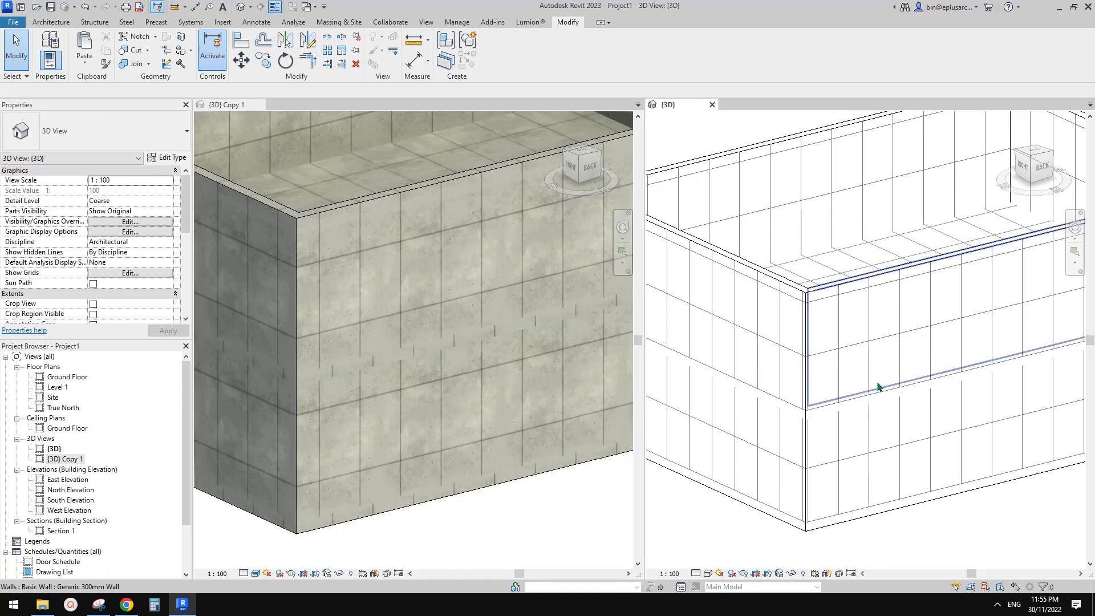
pyautogui.scroll(2, 868, 402)
pyautogui.scroll(4, 846, 431)
pyautogui.scroll(-3, 822, 364)
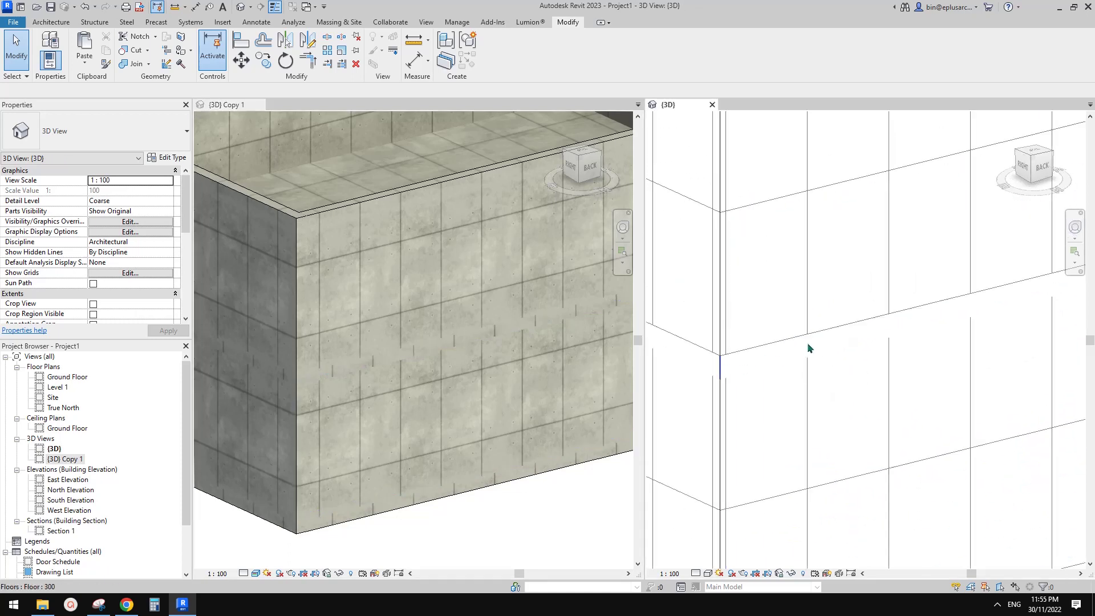
pyautogui.click(807, 344)
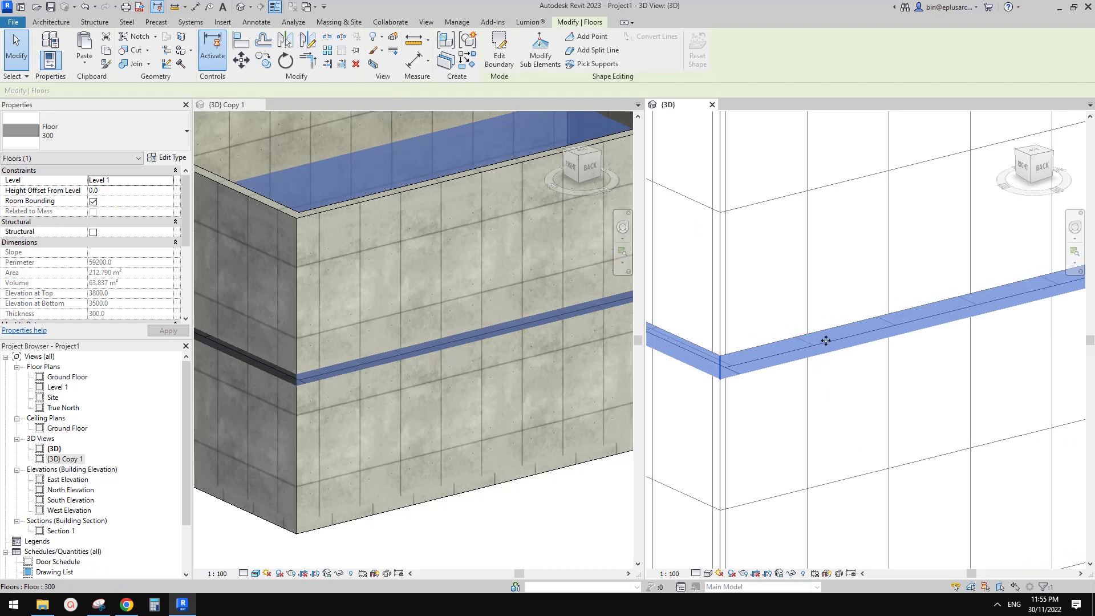
pyautogui.scroll(5, 829, 337)
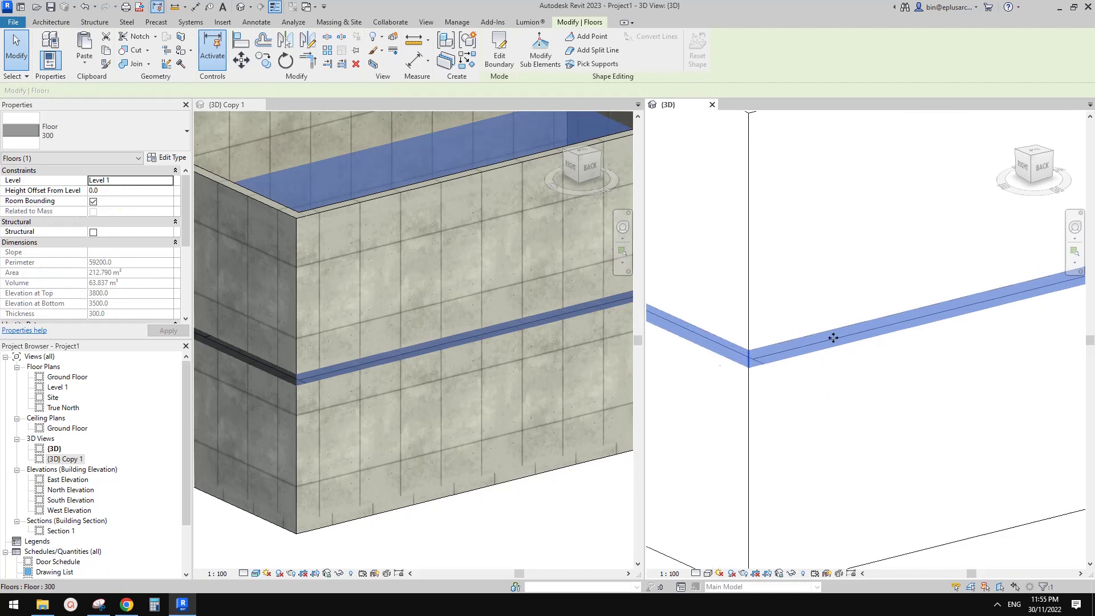
pyautogui.press('Escape')
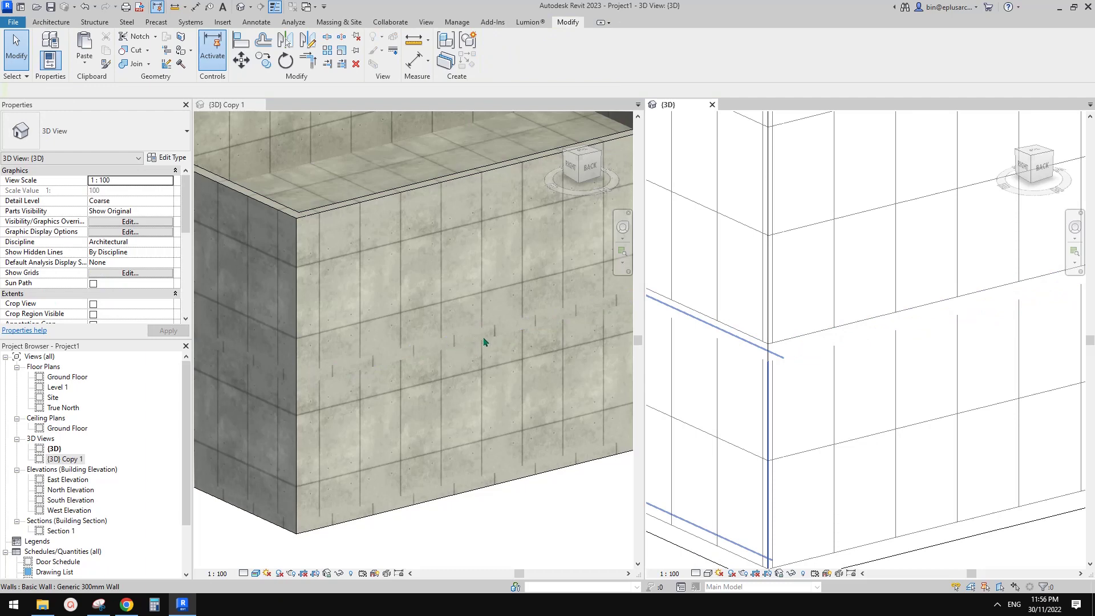
pyautogui.click(857, 342)
pyautogui.scroll(-3, 857, 345)
pyautogui.press('Escape')
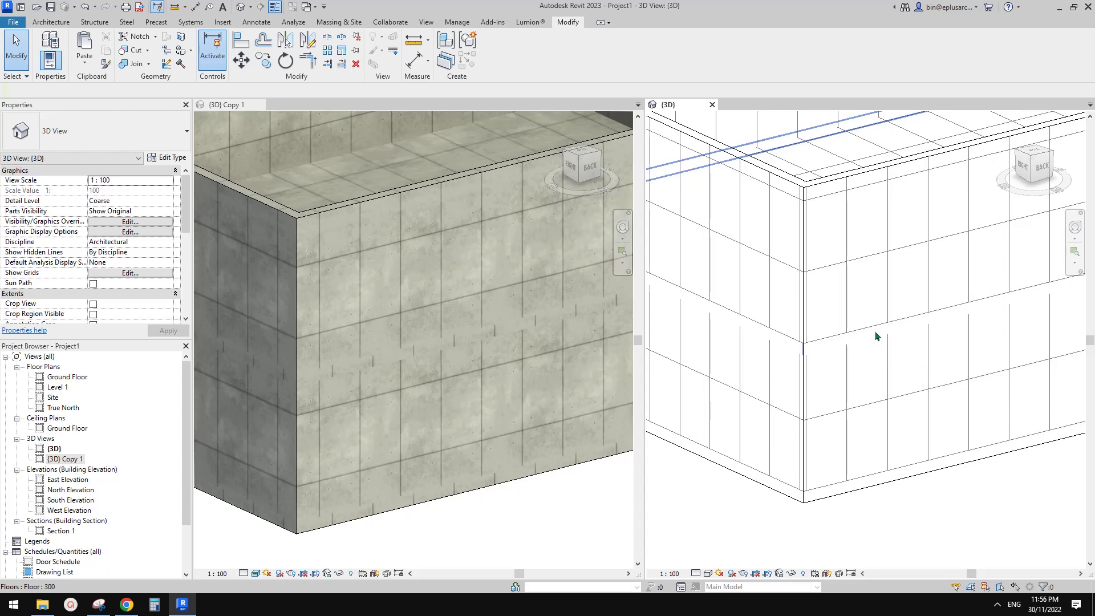
pyautogui.scroll(-2, 873, 333)
pyautogui.scroll(3, 876, 343)
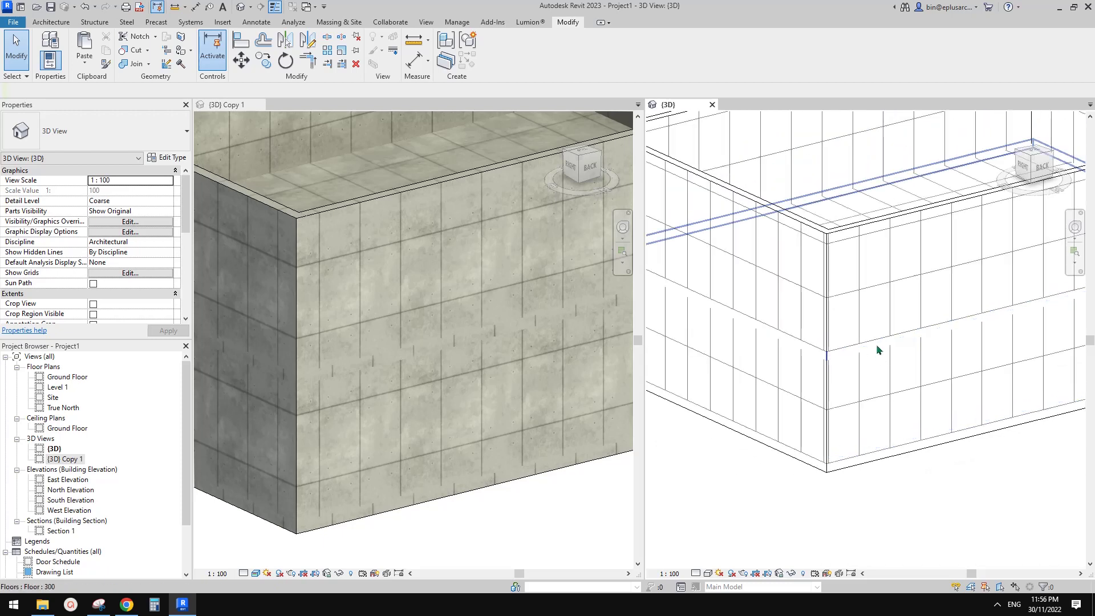
pyautogui.moveTo(886, 347); pyautogui.dragTo(882, 334, button='middle')
pyautogui.moveTo(877, 276); pyautogui.dragTo(878, 266, button='middle')
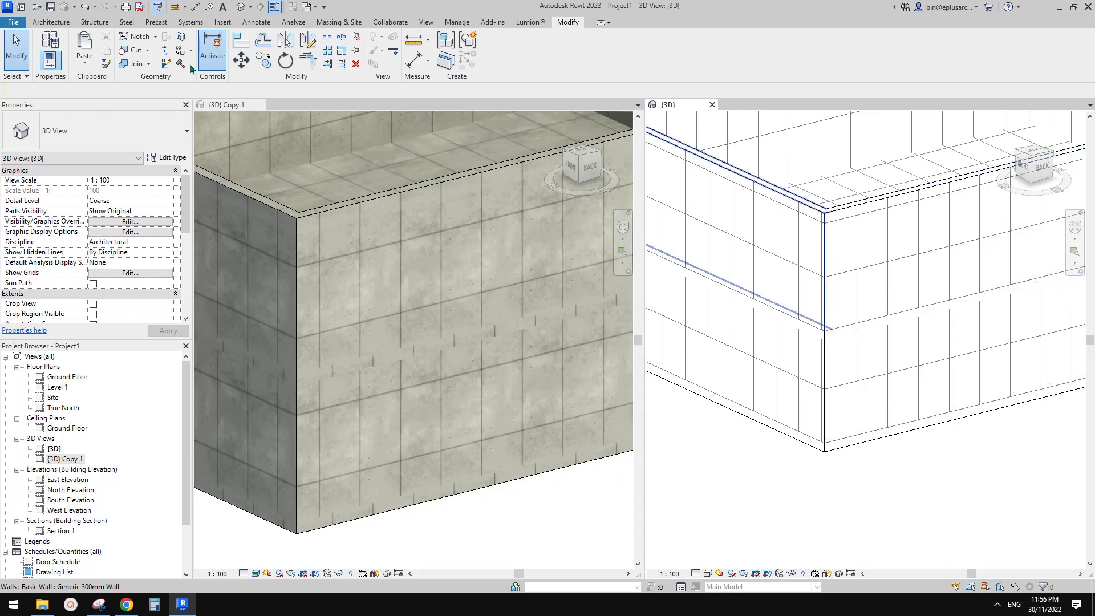
# Try to switch the join order between the back ground-floor wall and the wall directly above it
pyautogui.click(149, 64)
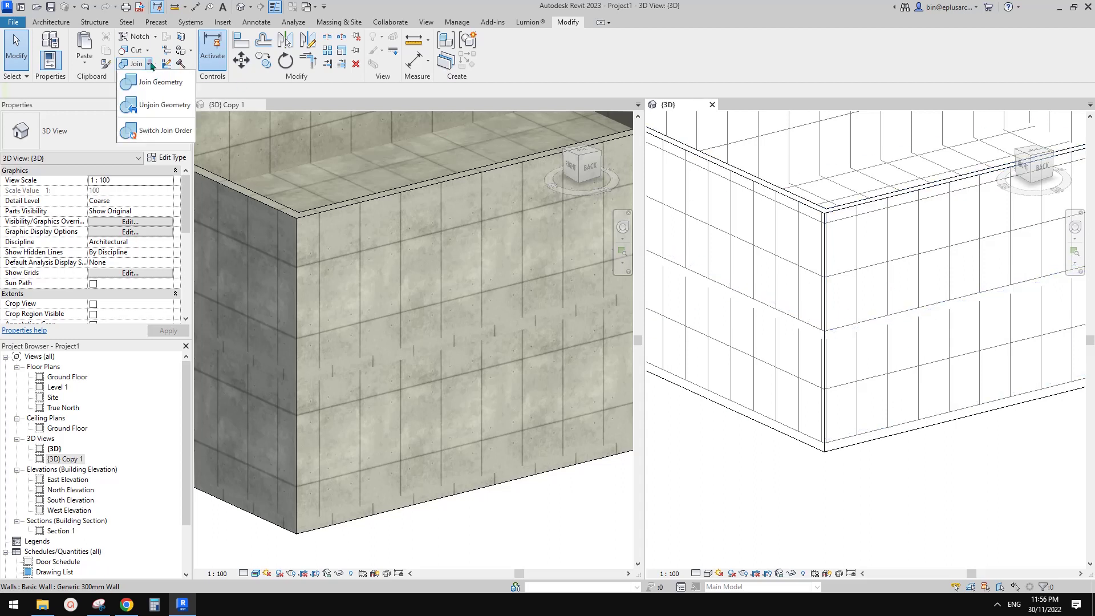
pyautogui.click(166, 136)
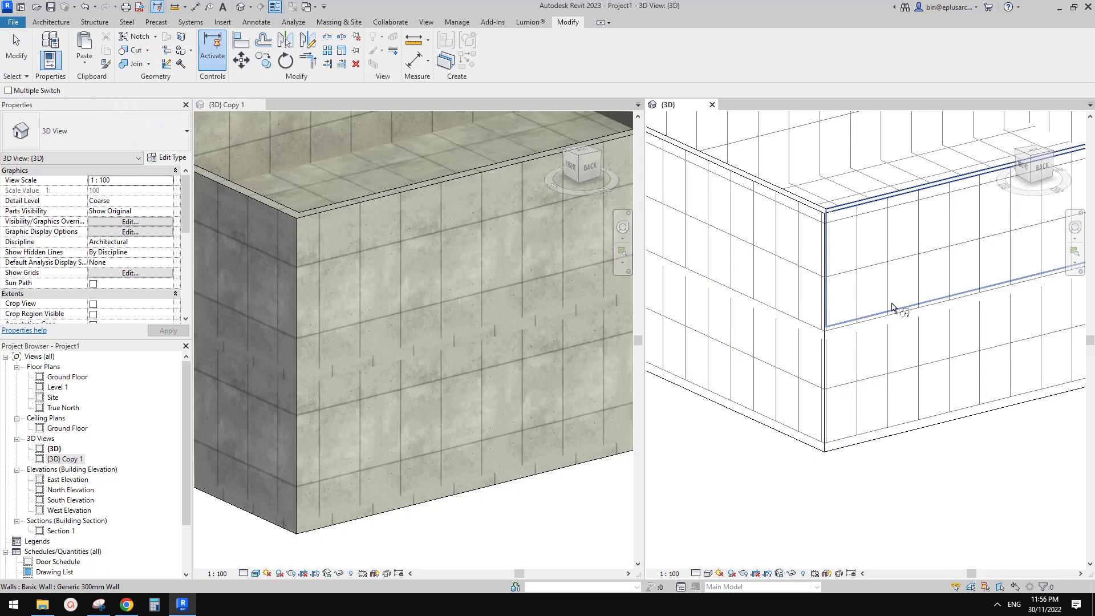
pyautogui.click(900, 334)
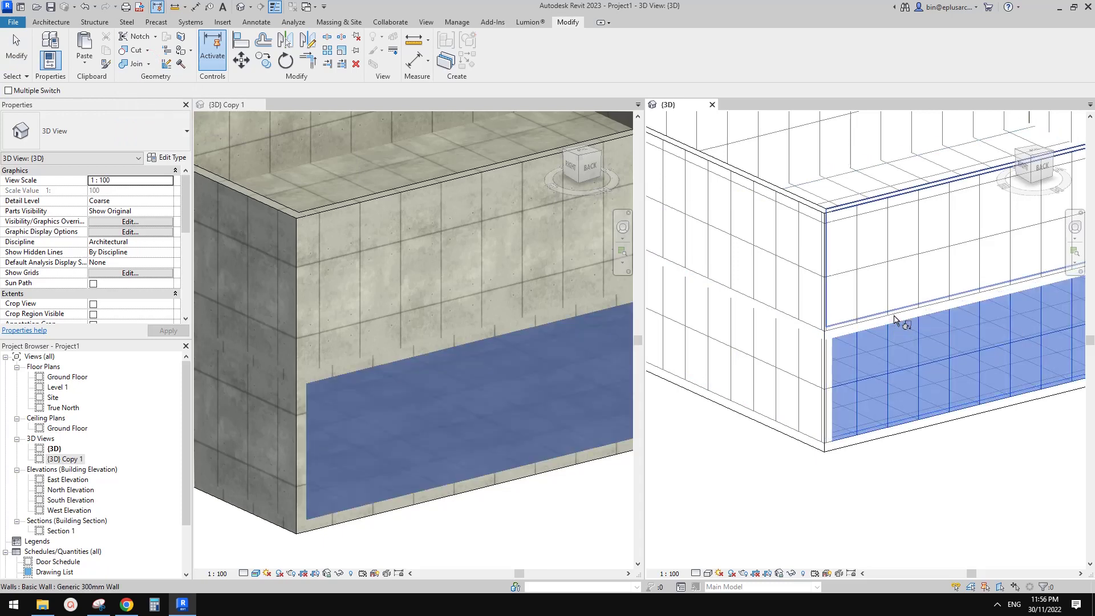
pyautogui.click(896, 319)
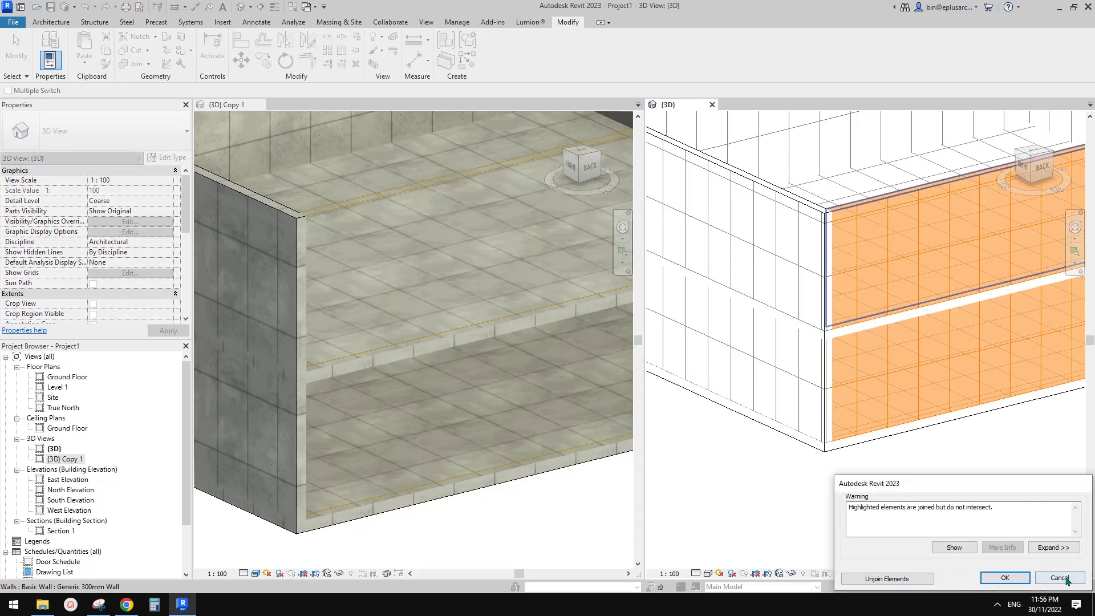
pyautogui.press('Escape')
pyautogui.click(914, 295)
pyautogui.click(905, 310)
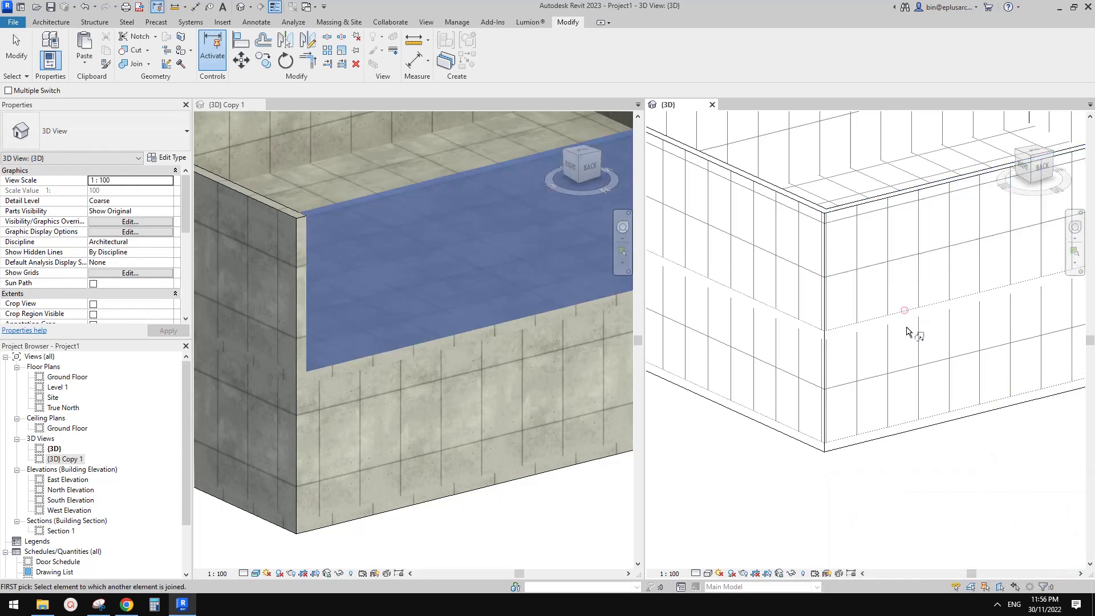
pyautogui.click(897, 334)
pyautogui.click(889, 321)
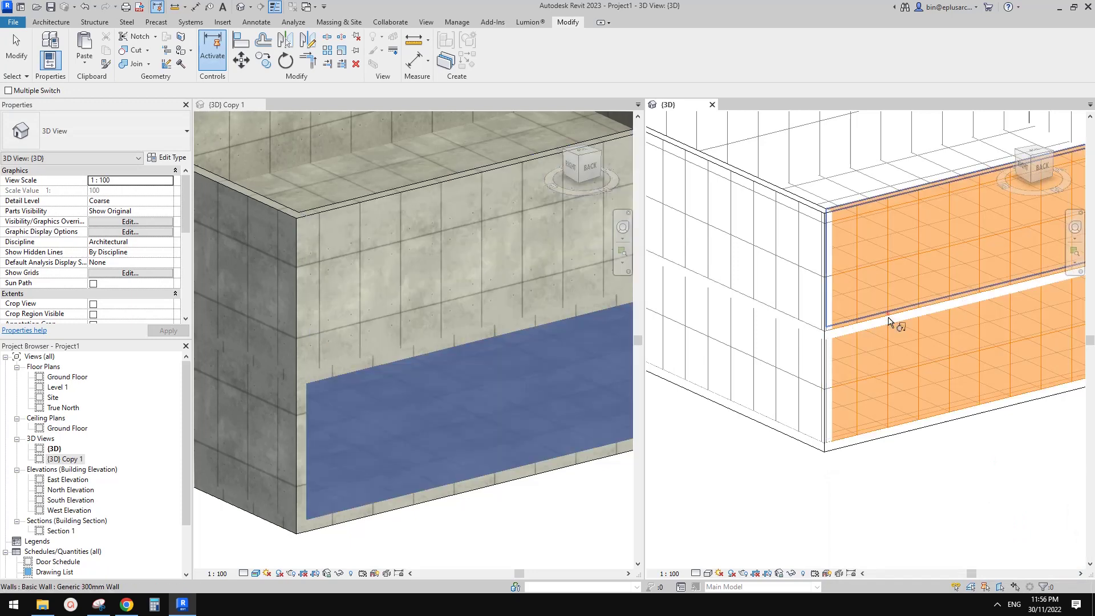
pyautogui.click(1059, 577)
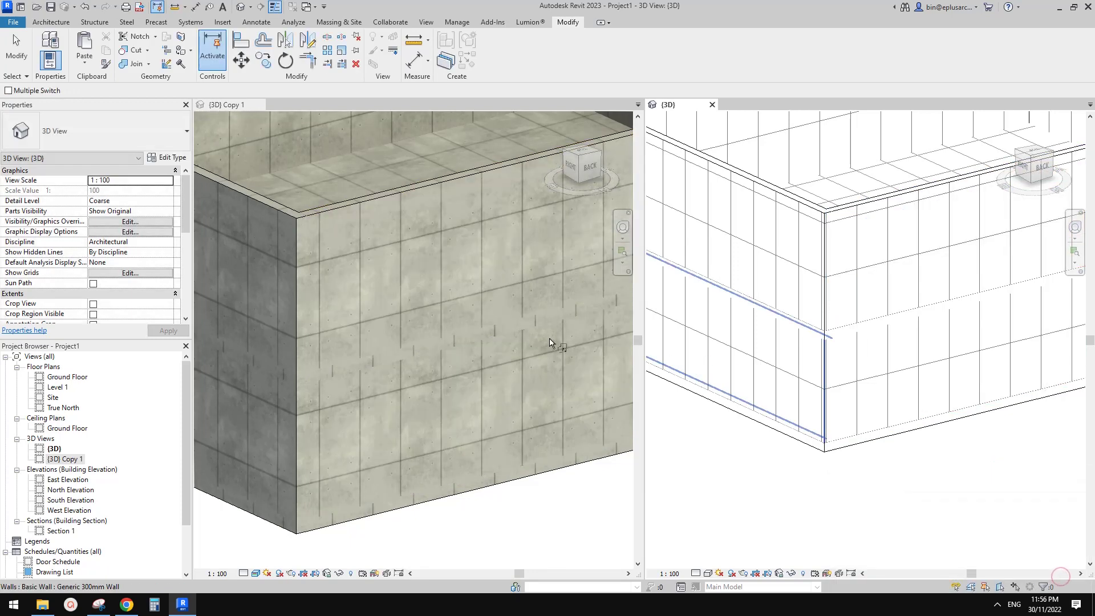
# Switch the join order between the Level 1 floor and the back ground-floor wall
pyautogui.scroll(5, 844, 343)
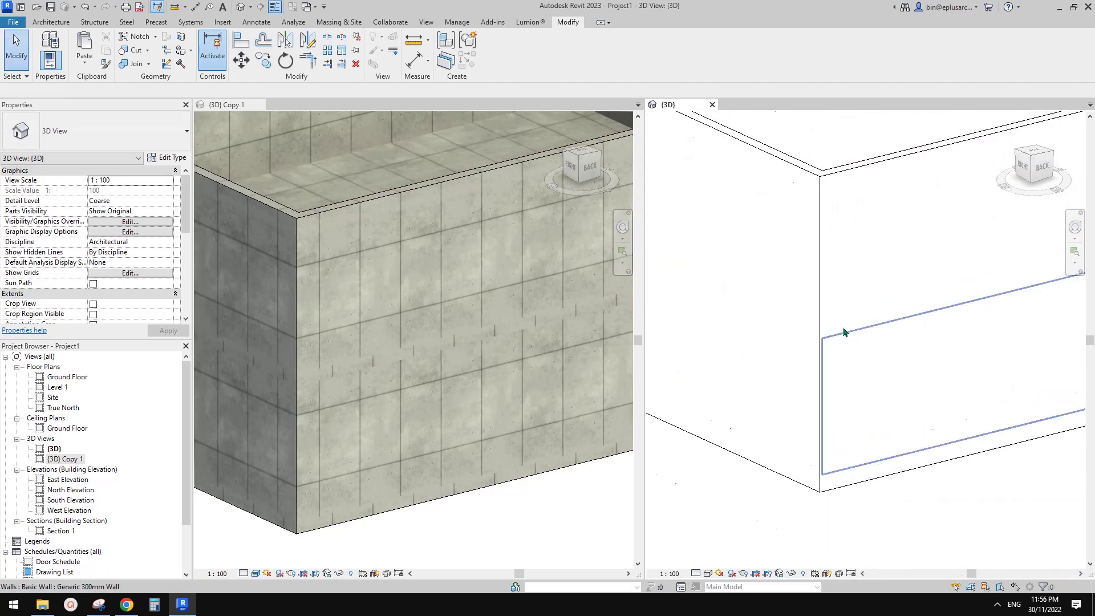
pyautogui.click(845, 330)
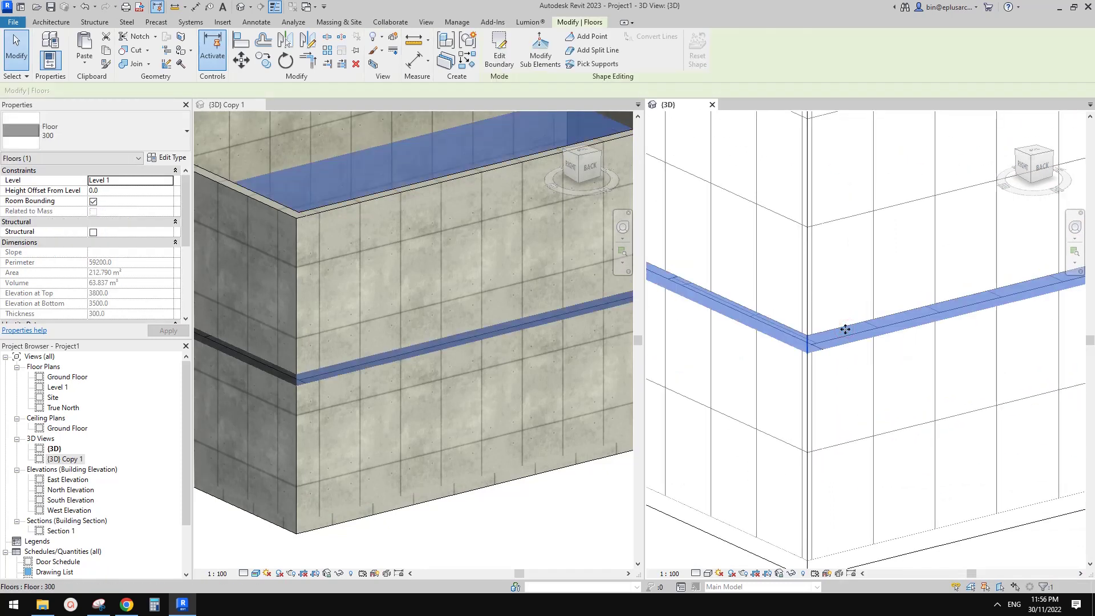
pyautogui.press('Escape')
pyautogui.click(853, 367)
pyautogui.press('Escape')
pyautogui.moveTo(860, 363); pyautogui.dragTo(848, 360, button='middle')
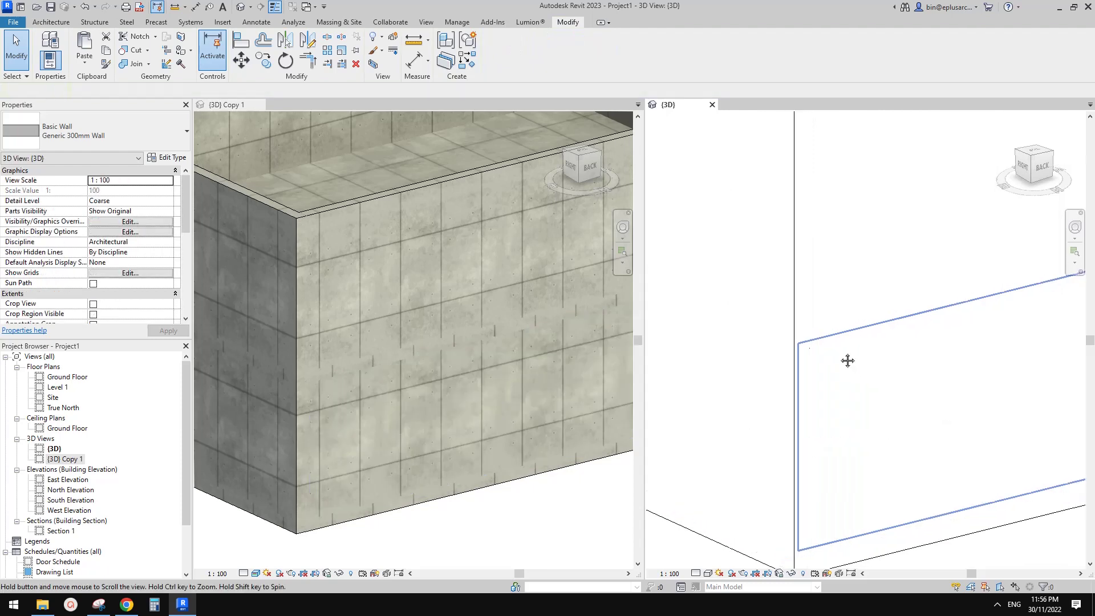
pyautogui.press('Escape')
pyautogui.click(149, 64)
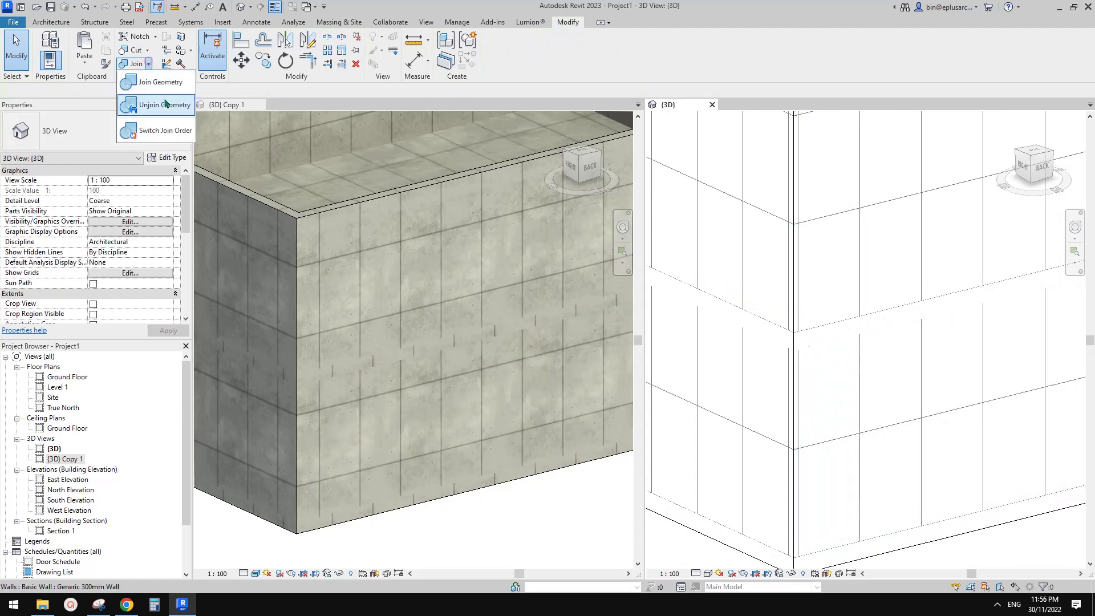
pyautogui.click(164, 131)
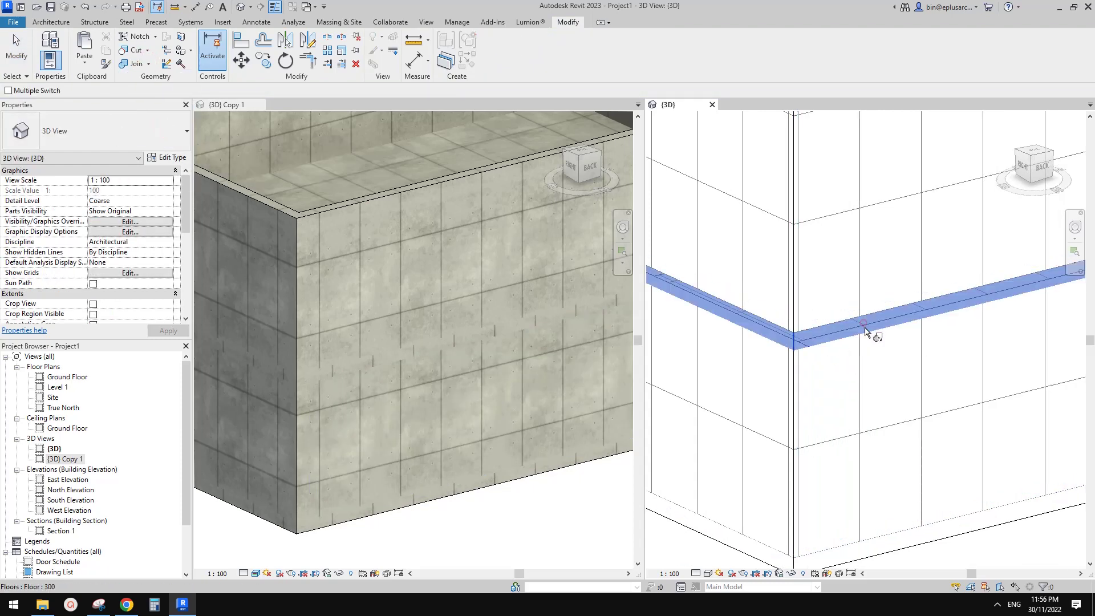
pyautogui.click(863, 324)
pyautogui.click(888, 355)
pyautogui.scroll(-1, 929, 342)
pyautogui.moveTo(928, 342); pyautogui.dragTo(861, 340, button='middle')
pyautogui.press('Escape')
pyautogui.press('Escape')
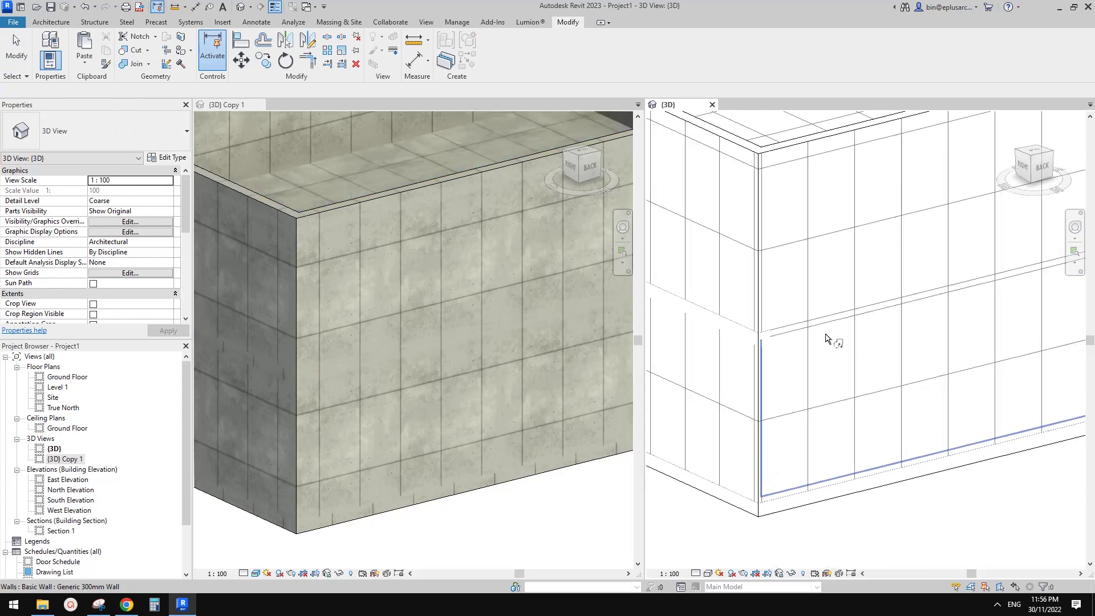
# Select the back ground-floor wall to inspect its extent and pattern at the Level 1 floor edge
pyautogui.moveTo(864, 328); pyautogui.dragTo(859, 331, button='middle')
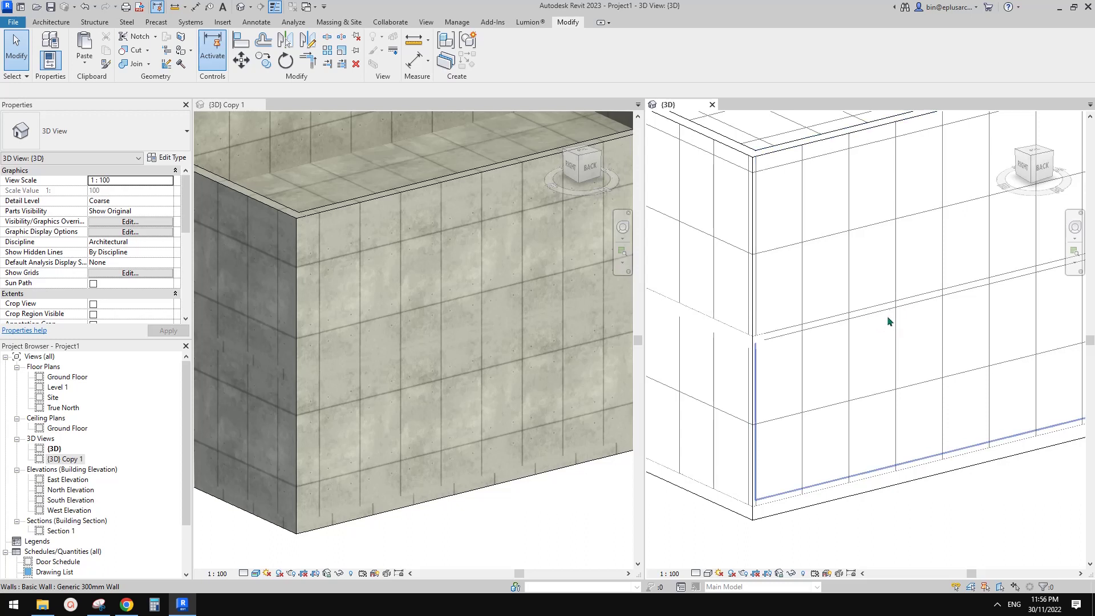
pyautogui.moveTo(872, 341); pyautogui.dragTo(906, 360, button='middle')
pyautogui.click(887, 357)
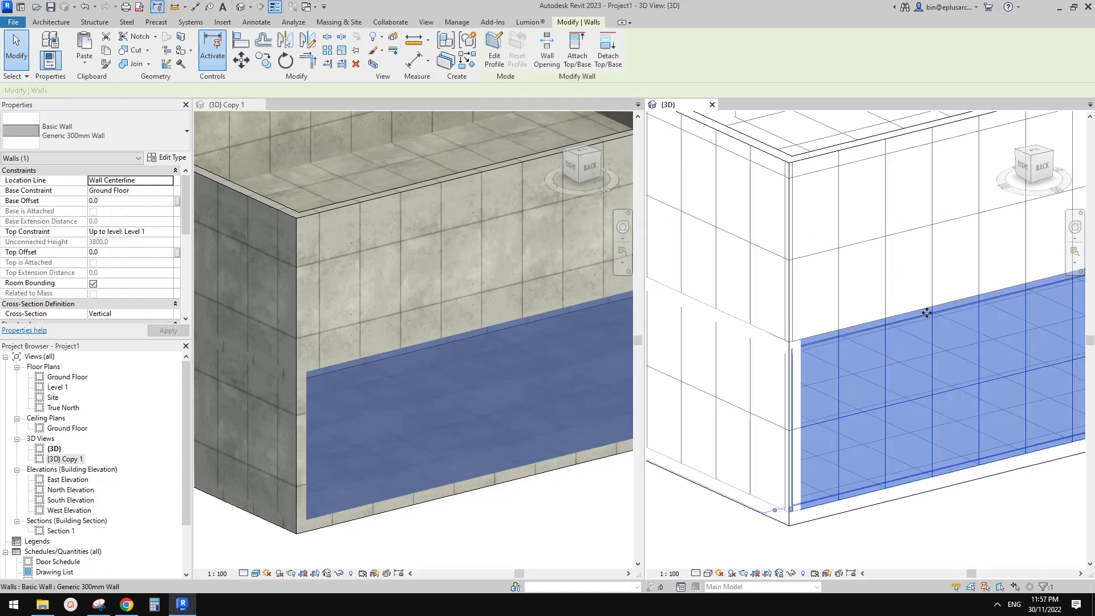
# Switch the join order between the ground-floor side wall and the Level 1 floor so the wall covers the slab edge
pyautogui.moveTo(926, 312); pyautogui.dragTo(973, 318, button='middle')
pyautogui.press('Escape')
pyautogui.click(149, 64)
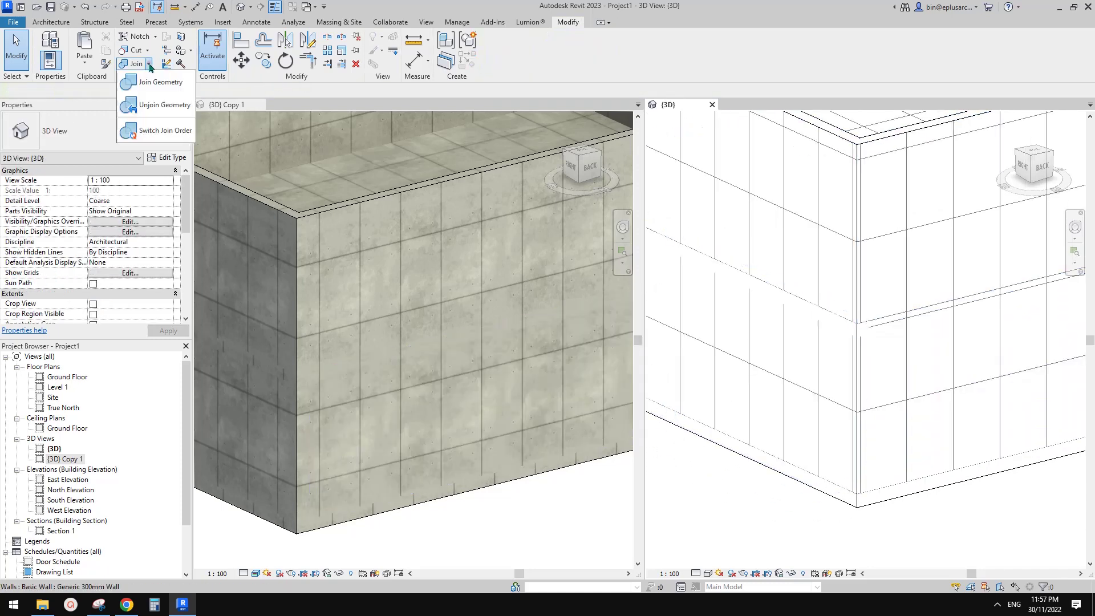
pyautogui.click(161, 131)
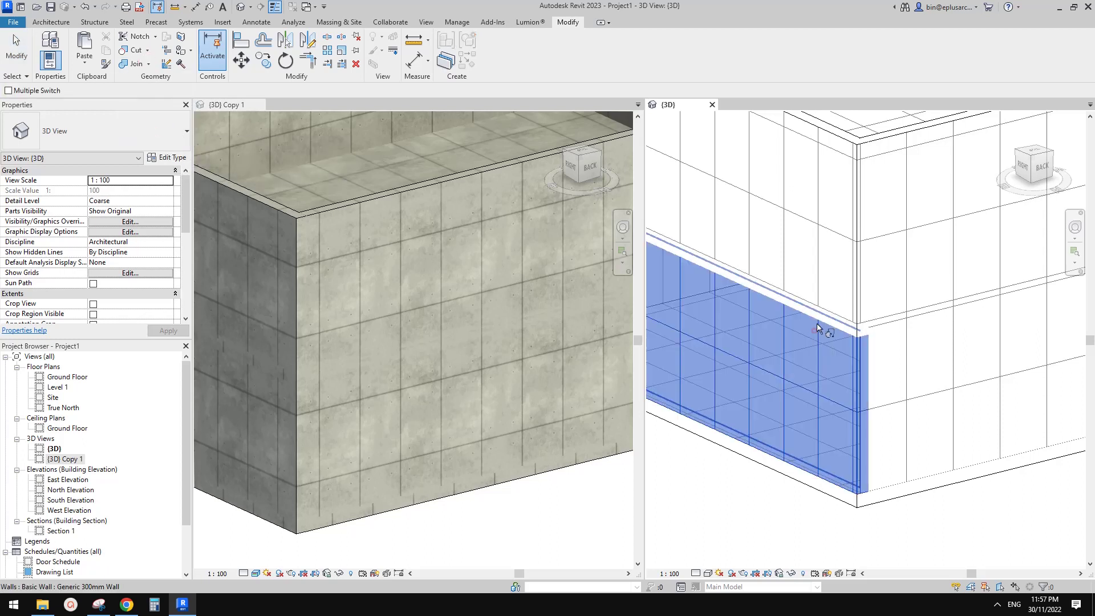
pyautogui.click(818, 342)
pyautogui.click(816, 345)
pyautogui.press('Escape')
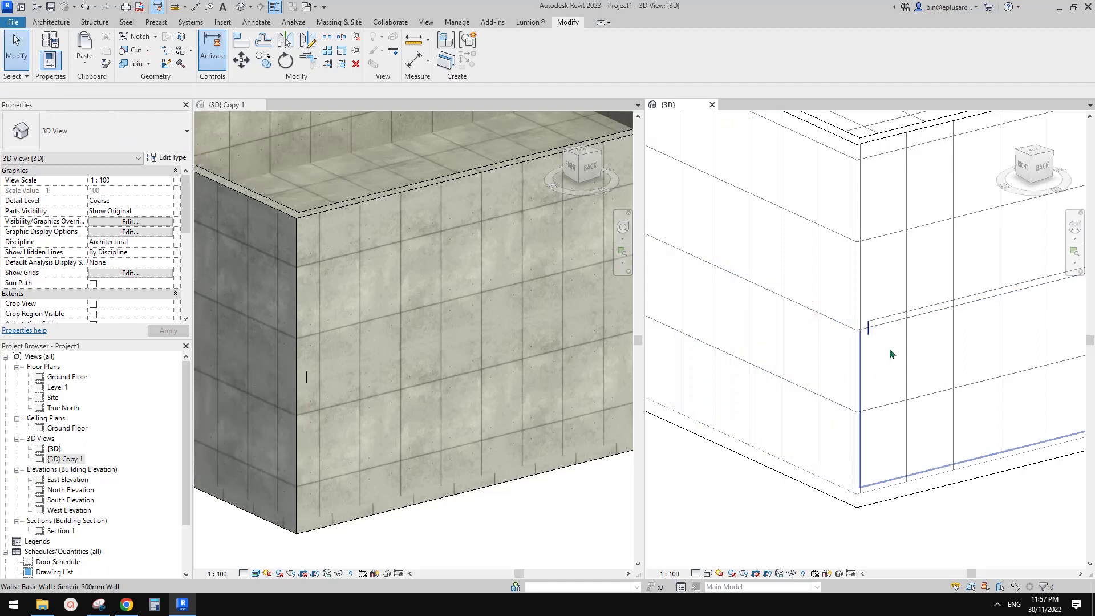
# Try to join the back ground-floor wall's geometry with the adjoining side wall at the Level 1 corner
pyautogui.scroll(5, 885, 354)
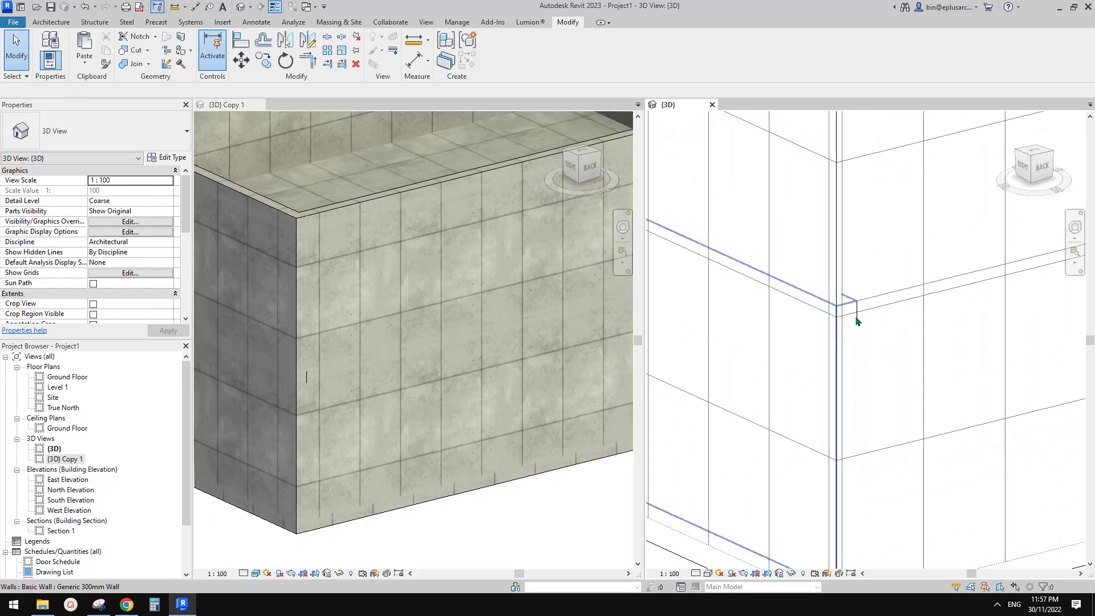
pyautogui.click(137, 63)
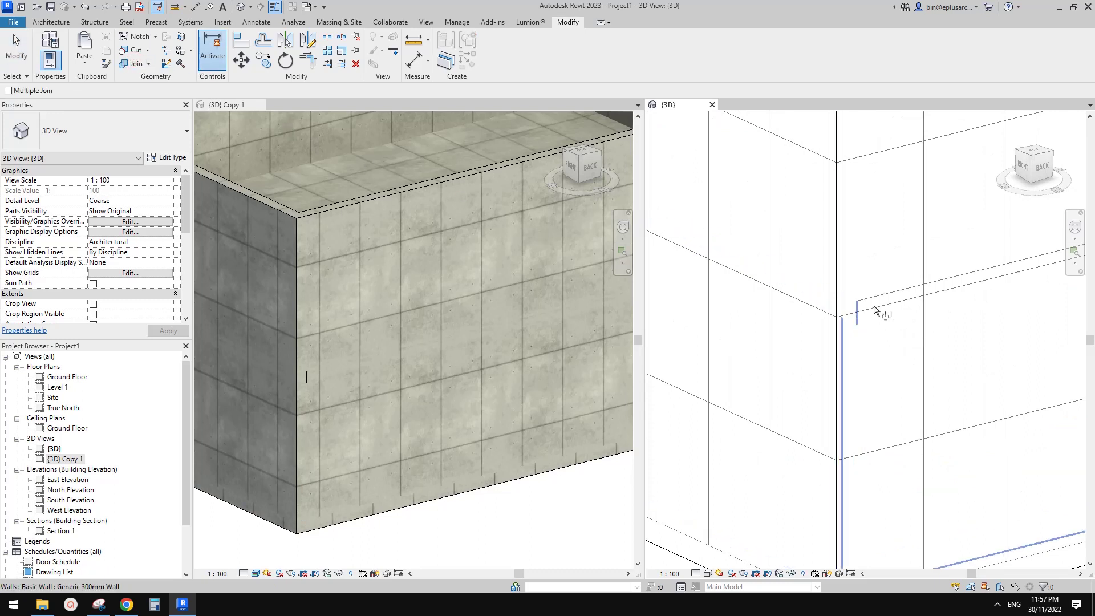
pyautogui.click(852, 313)
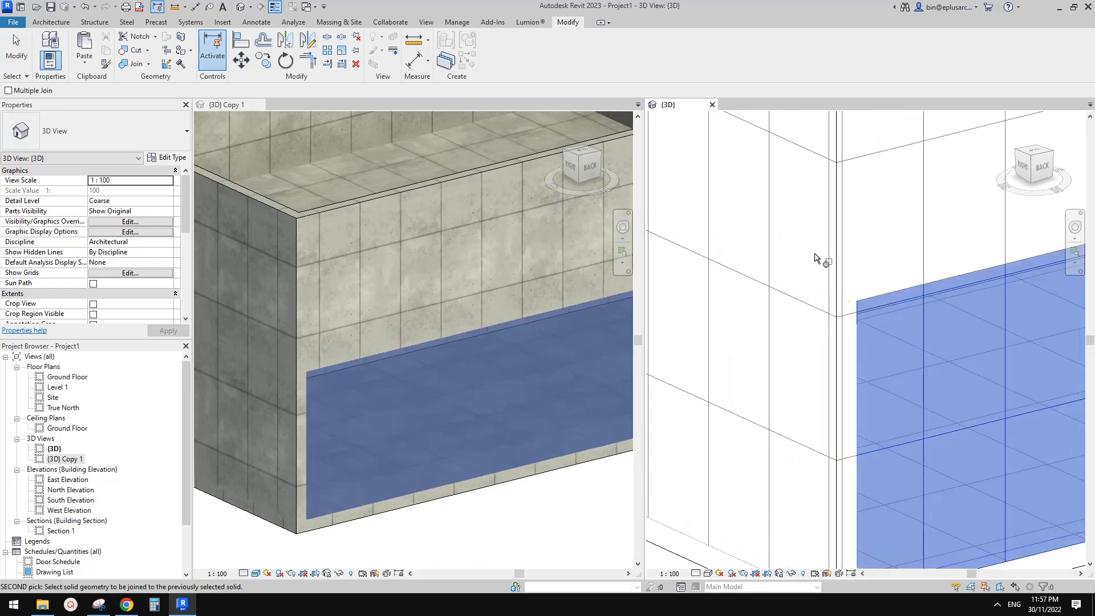
pyautogui.click(820, 320)
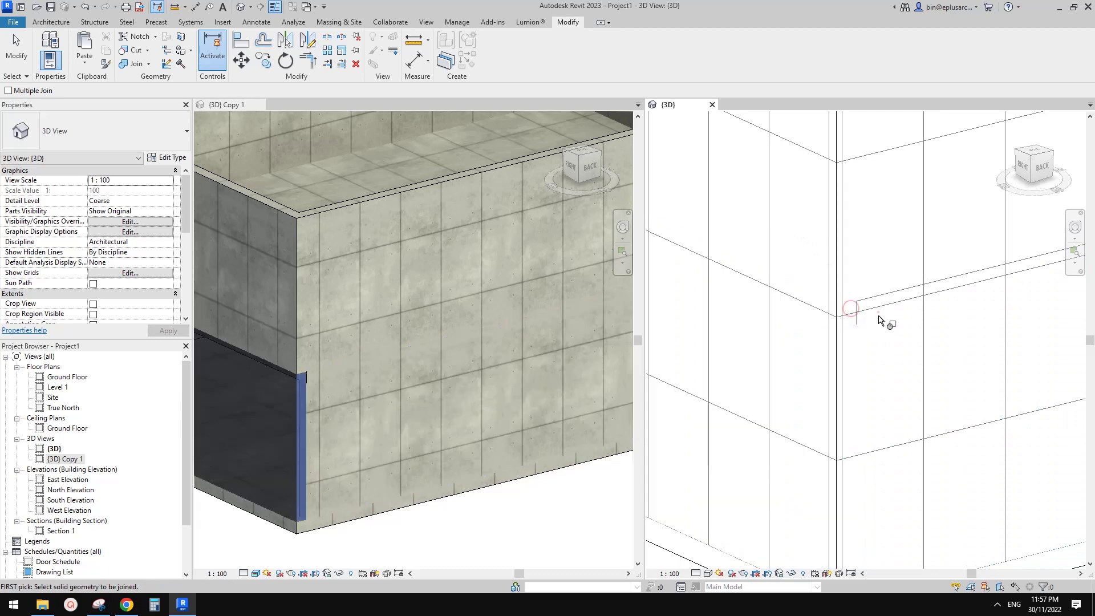
pyautogui.click(865, 288)
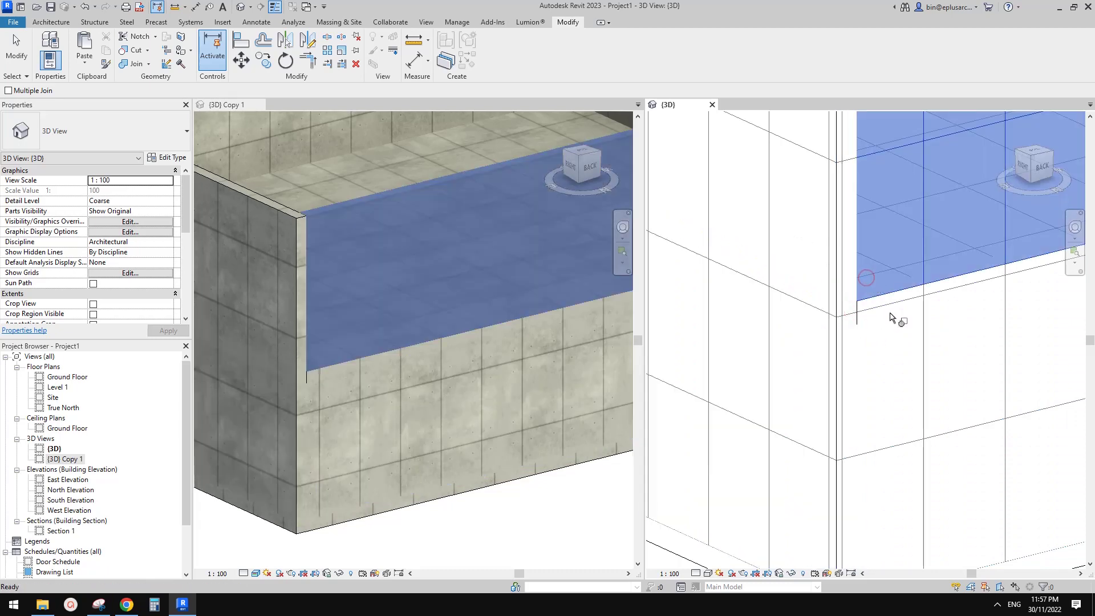
pyautogui.press('Escape')
pyautogui.scroll(-4, 885, 333)
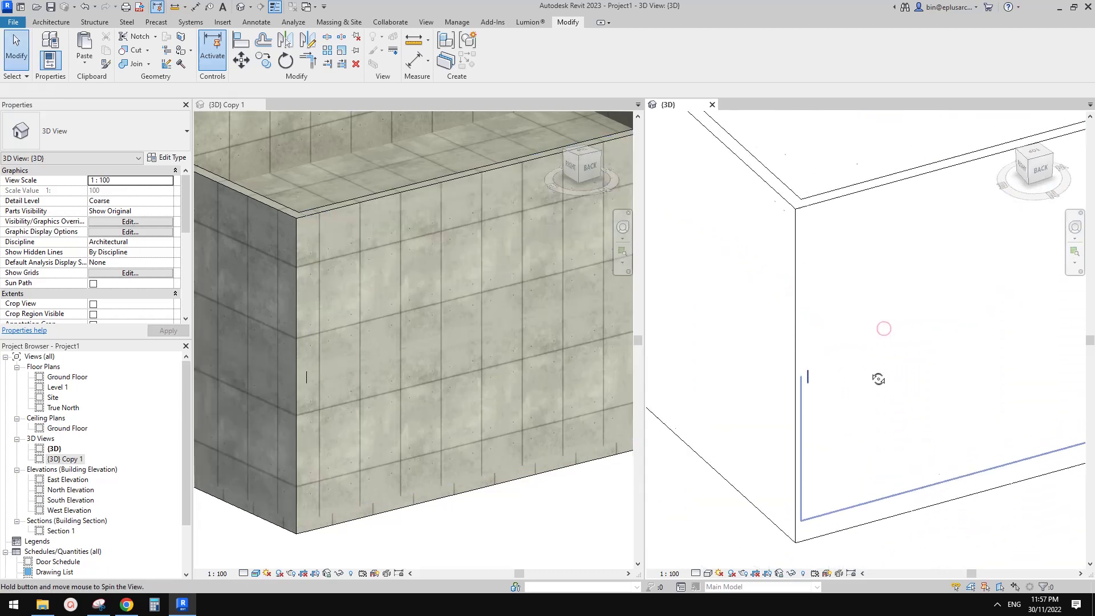
# Switch the ground-floor wall join at the back corner to its next butt configuration
pyautogui.click(165, 66)
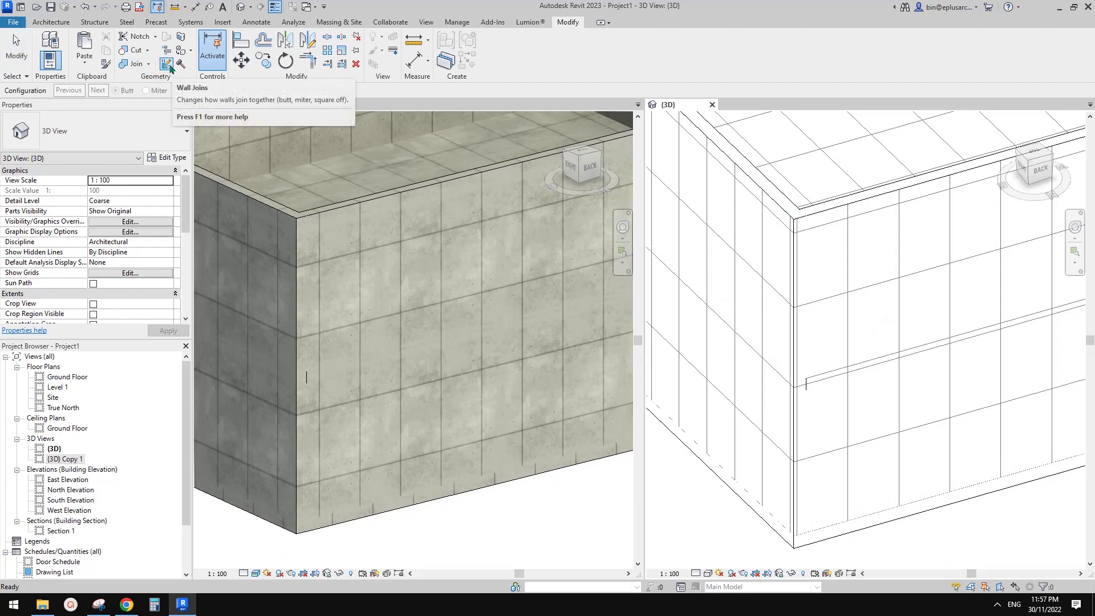
pyautogui.click(806, 386)
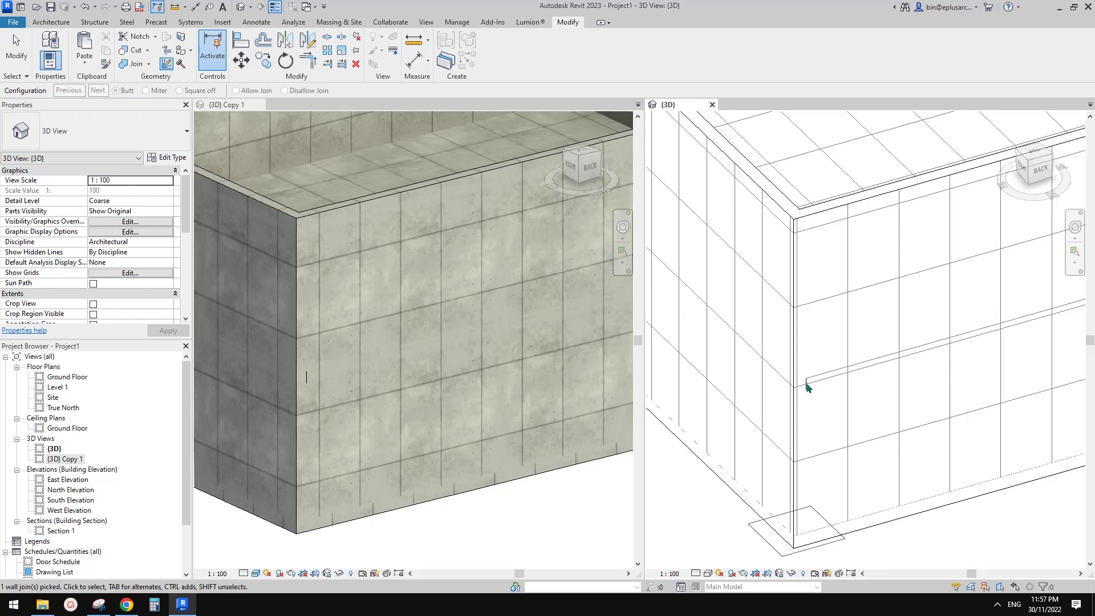
pyautogui.click(100, 90)
pyautogui.middleClick(845, 299)
pyautogui.press('Escape')
pyautogui.press('Escape')
# Align a vertical surface pattern line of the back ground-floor wall with the building's corner edge
pyautogui.scroll(-2, 972, 324)
pyautogui.keyDown('shift'); pyautogui.moveTo(972, 324); pyautogui.dragTo(956, 361, button='middle'); pyautogui.keyUp('shift')
pyautogui.scroll(3, 957, 364)
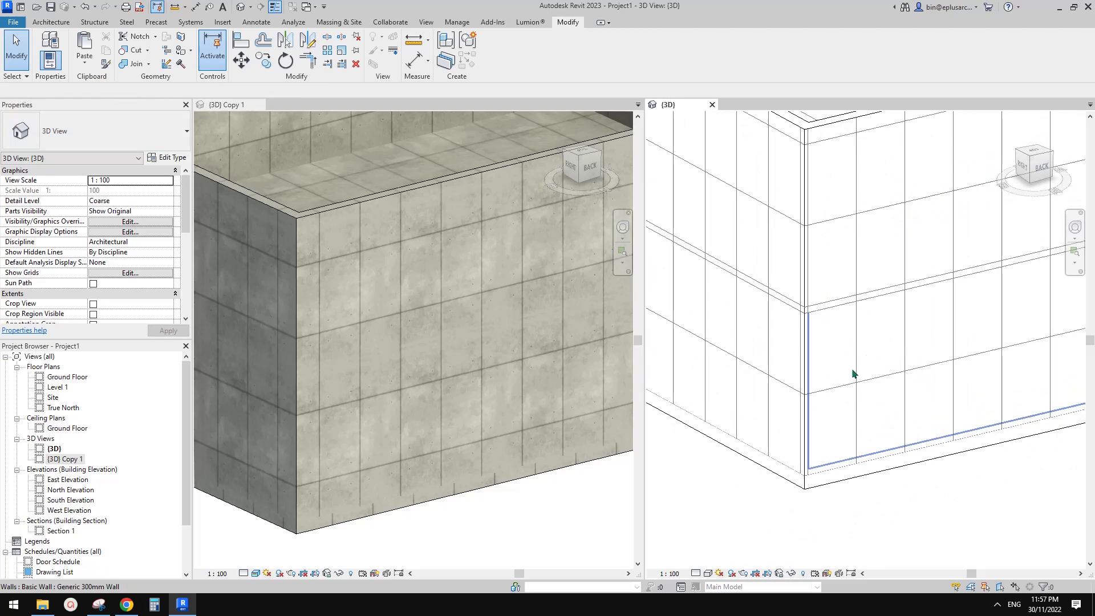
pyautogui.moveTo(863, 390); pyautogui.dragTo(882, 400, button='middle')
pyautogui.moveTo(878, 356); pyautogui.dragTo(869, 369, button='middle')
pyautogui.press('a')
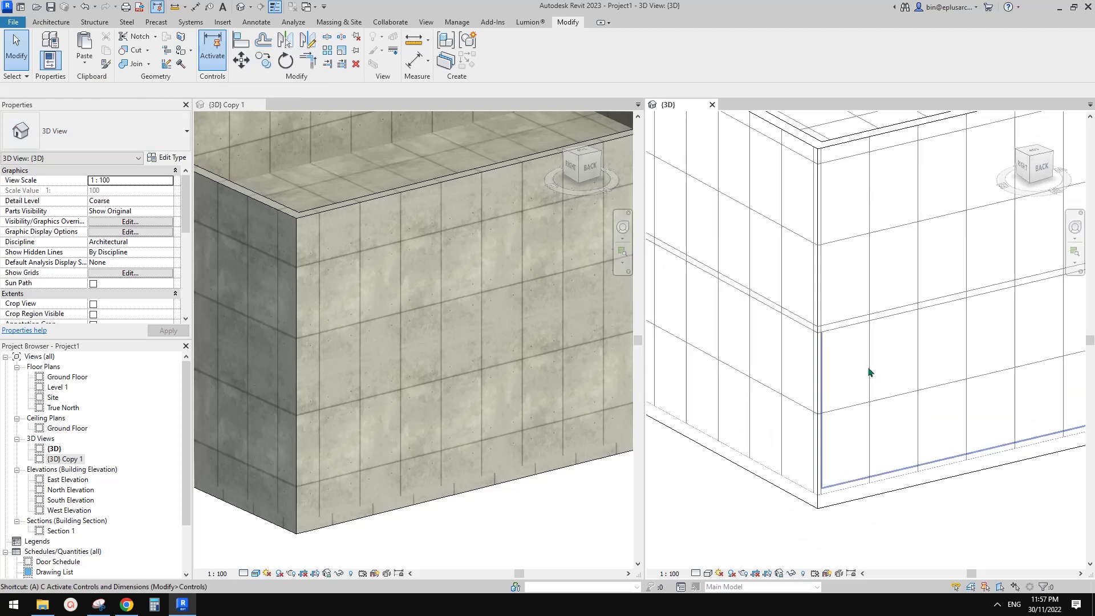
pyautogui.press('a')
pyautogui.press('l')
pyautogui.click(791, 362)
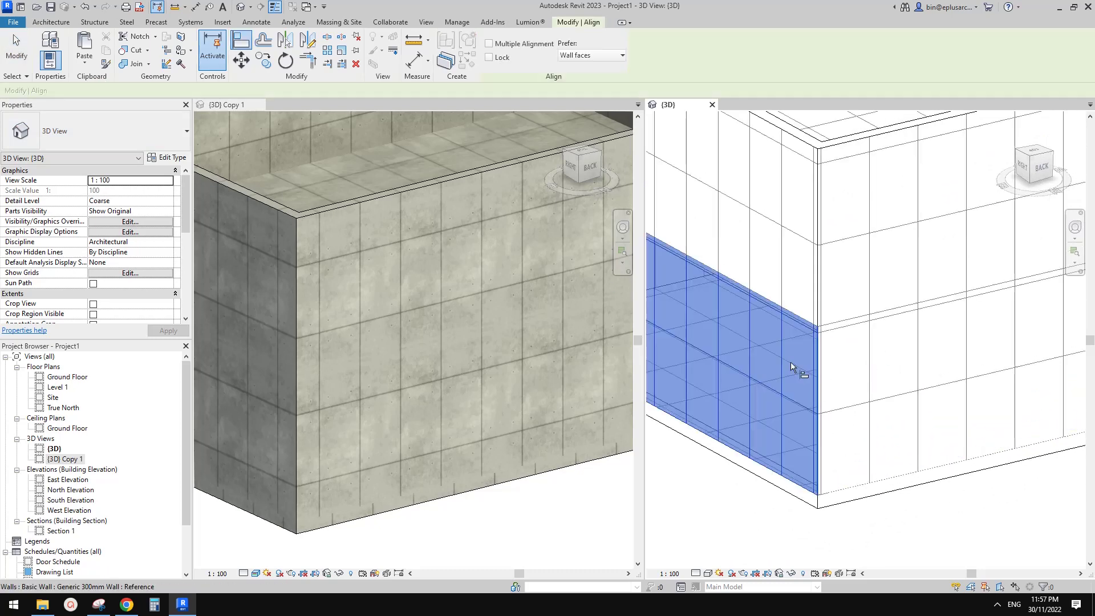
pyautogui.click(871, 373)
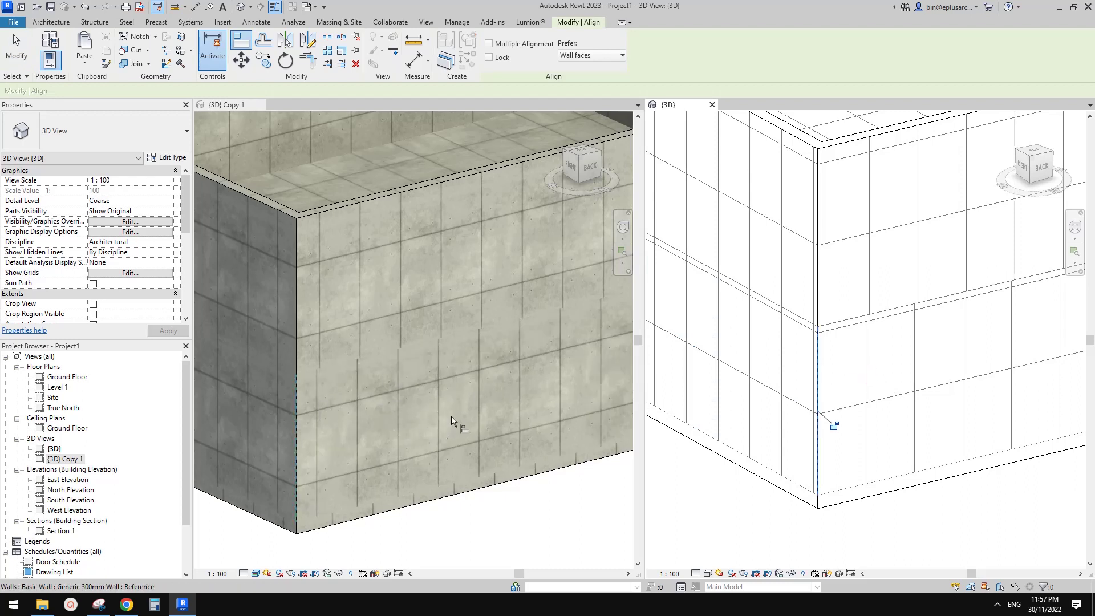
# Align a vertical surface pattern line of the upper back wall with the same corner edge
pyautogui.click(782, 351)
pyautogui.click(868, 279)
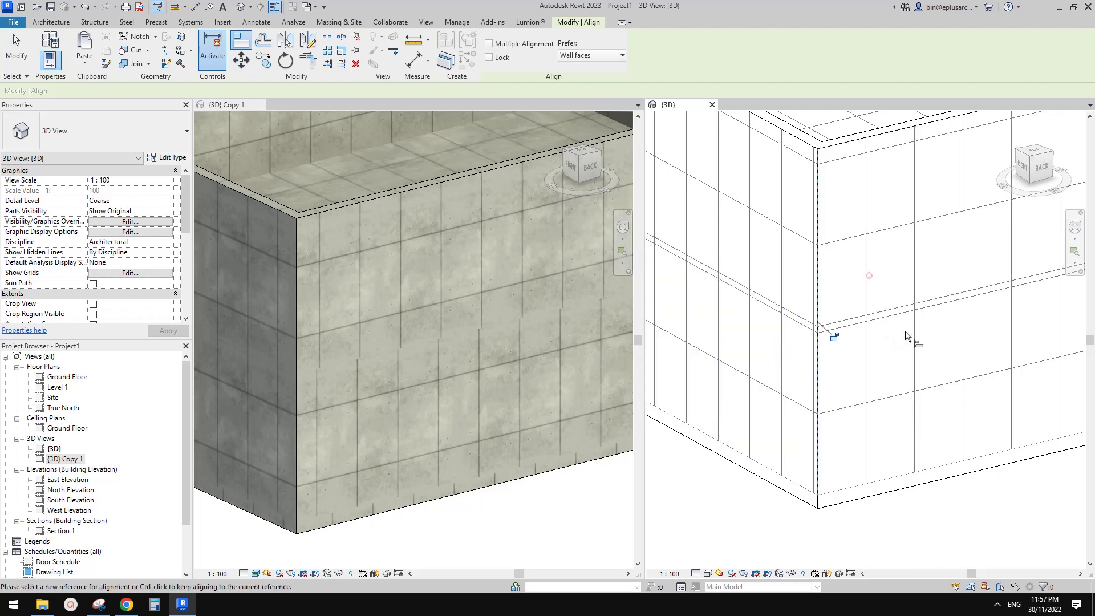
pyautogui.moveTo(839, 507); pyautogui.dragTo(847, 455, button='middle')
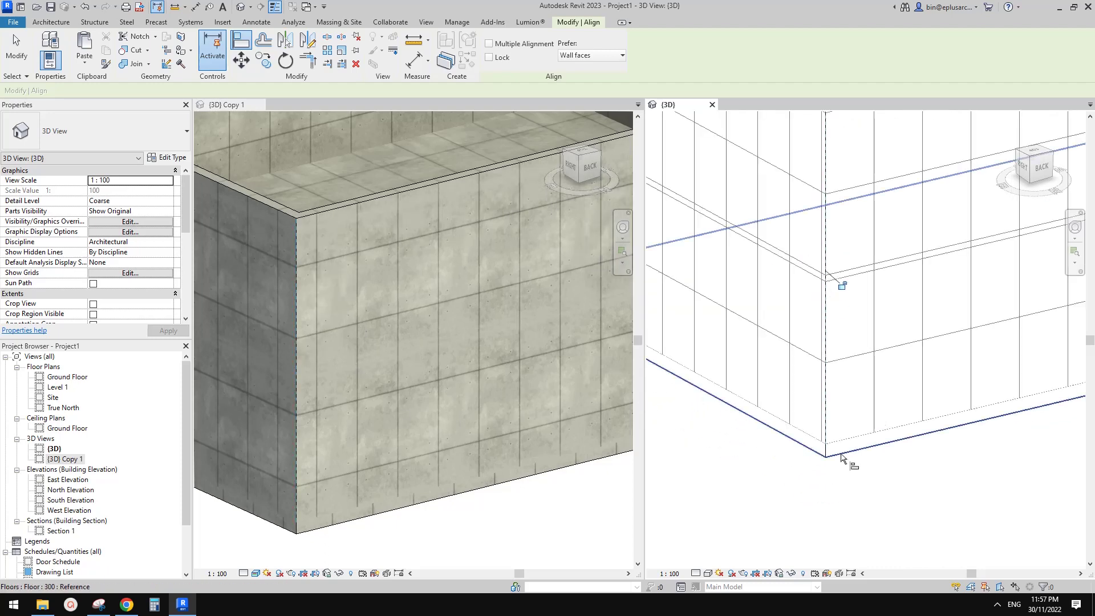
pyautogui.press('Escape')
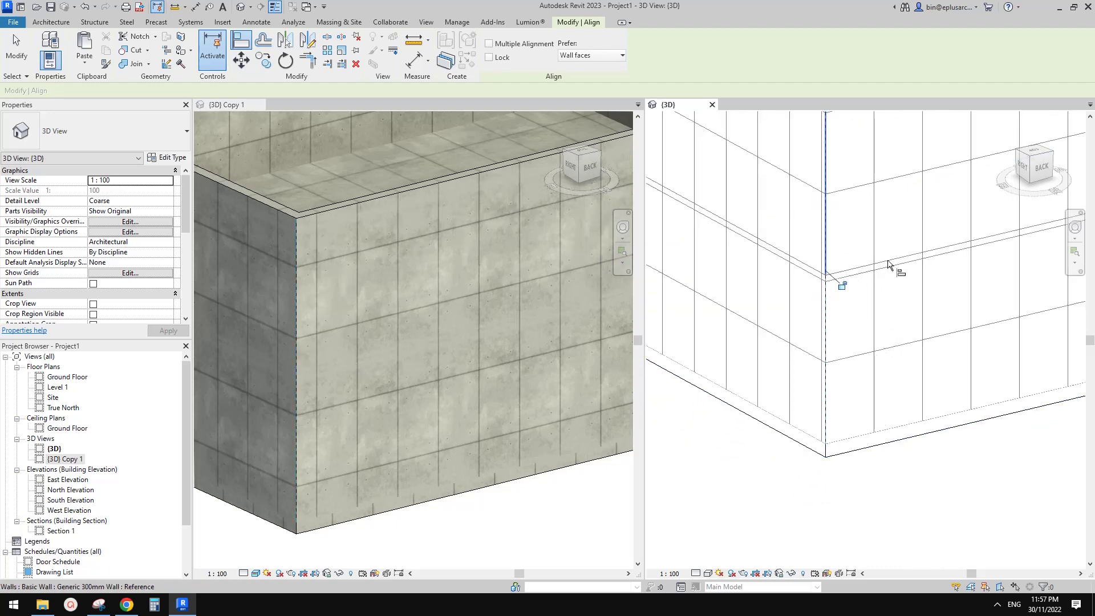
# Align the upper back wall's horizontal pattern lines with a horizontal pattern line on the back ground-floor wall
pyautogui.scroll(-1, 889, 288)
pyautogui.moveTo(875, 313); pyautogui.dragTo(847, 365, button='middle')
pyautogui.press('Escape')
pyautogui.press('a')
pyautogui.press('l')
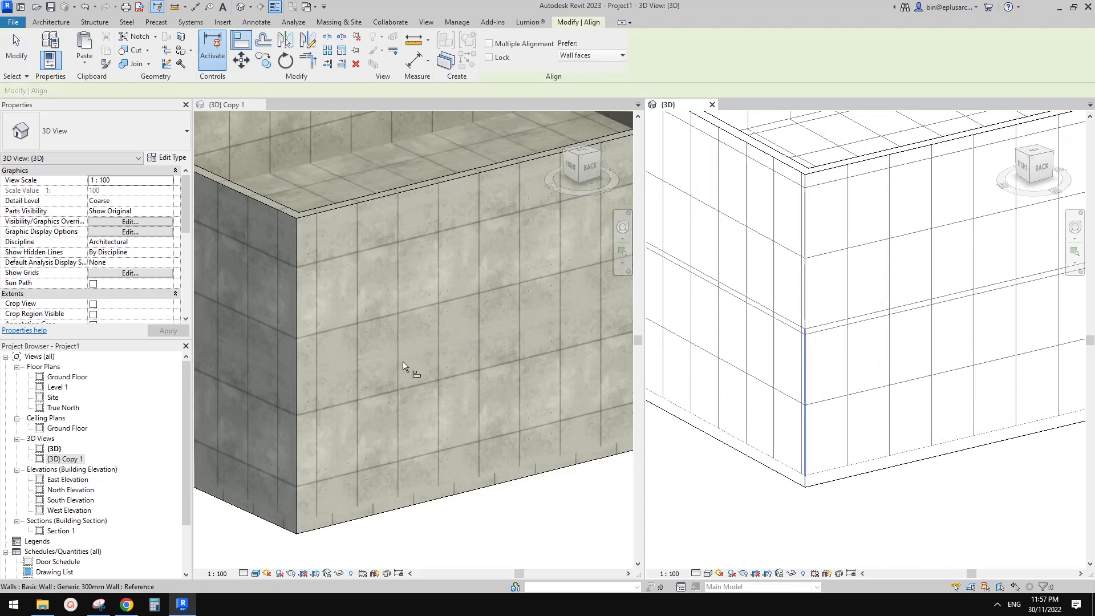
pyautogui.press('Tab')
pyautogui.press('Tab')
pyautogui.click(879, 390)
pyautogui.moveTo(882, 365); pyautogui.dragTo(868, 374, button='middle')
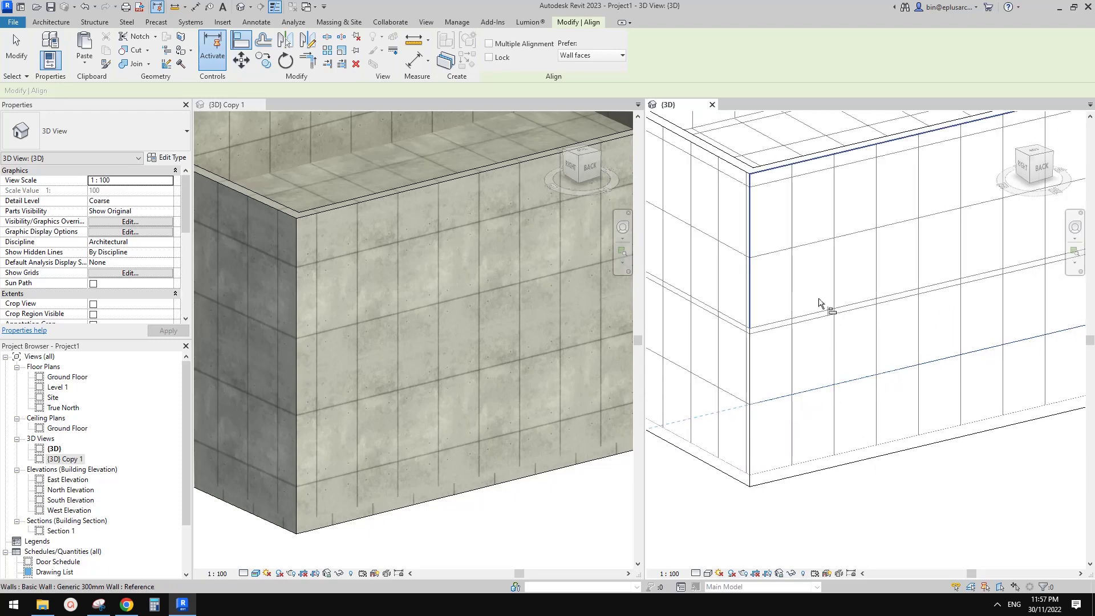
pyautogui.click(814, 247)
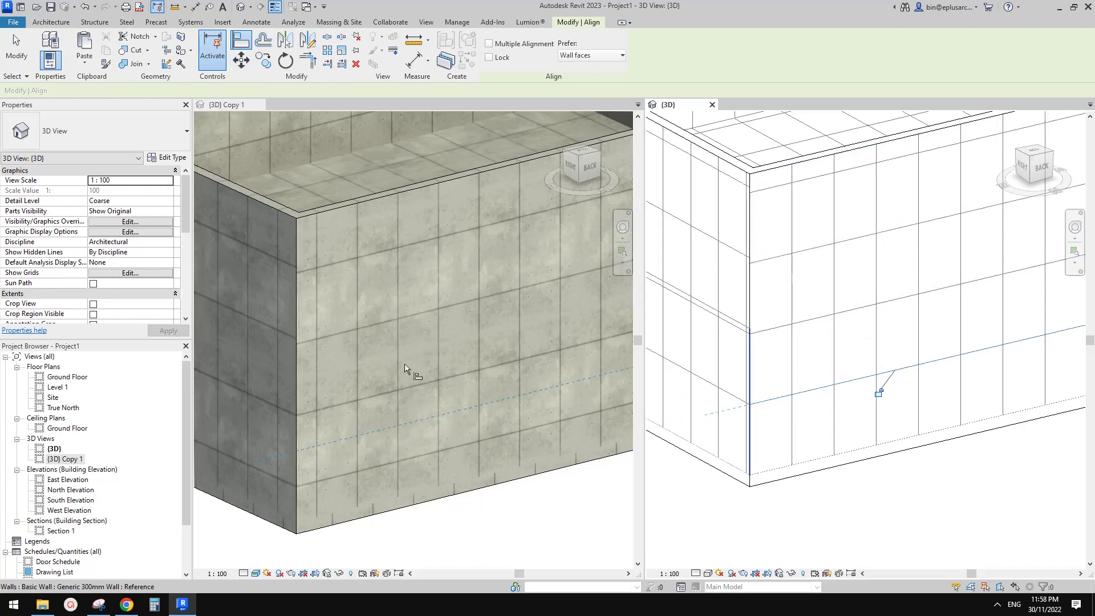
# Align the horizontal pattern lines of the upper and lower side walls at Level 1, then leave the Align tool
pyautogui.moveTo(266, 348); pyautogui.dragTo(374, 339, button='middle')
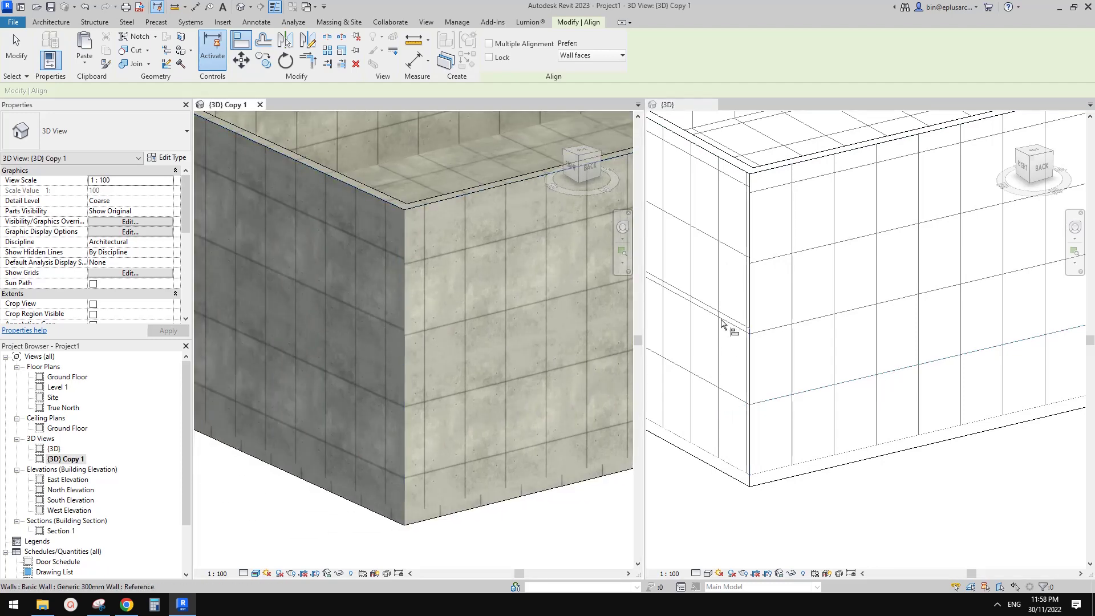
pyautogui.moveTo(720, 355); pyautogui.dragTo(752, 360, button='middle')
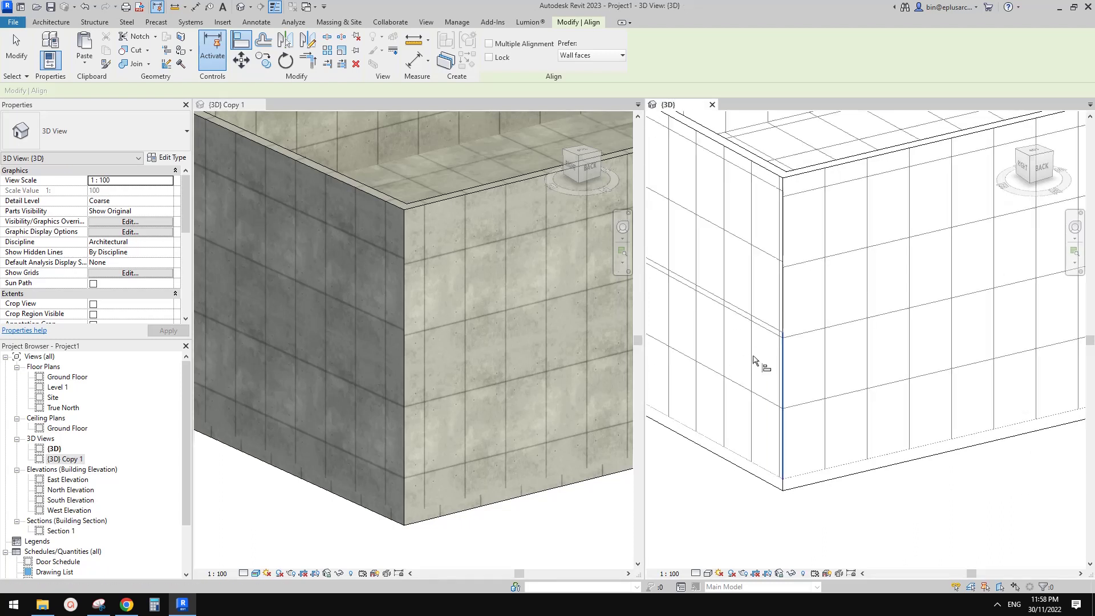
pyautogui.click(739, 314)
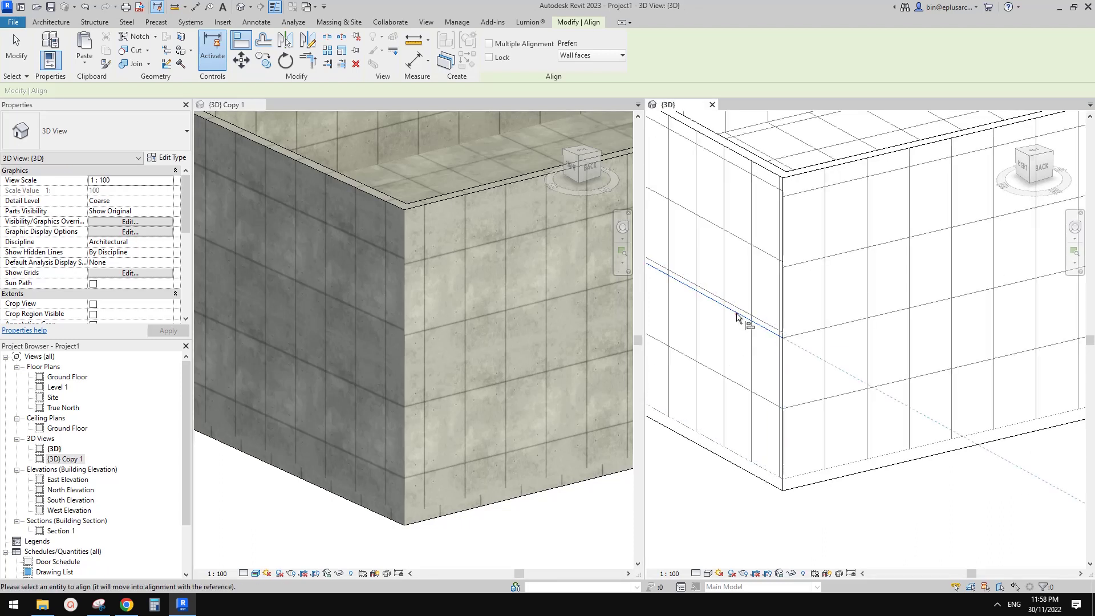
pyautogui.click(739, 312)
pyautogui.press('Escape')
pyautogui.press('Escape')
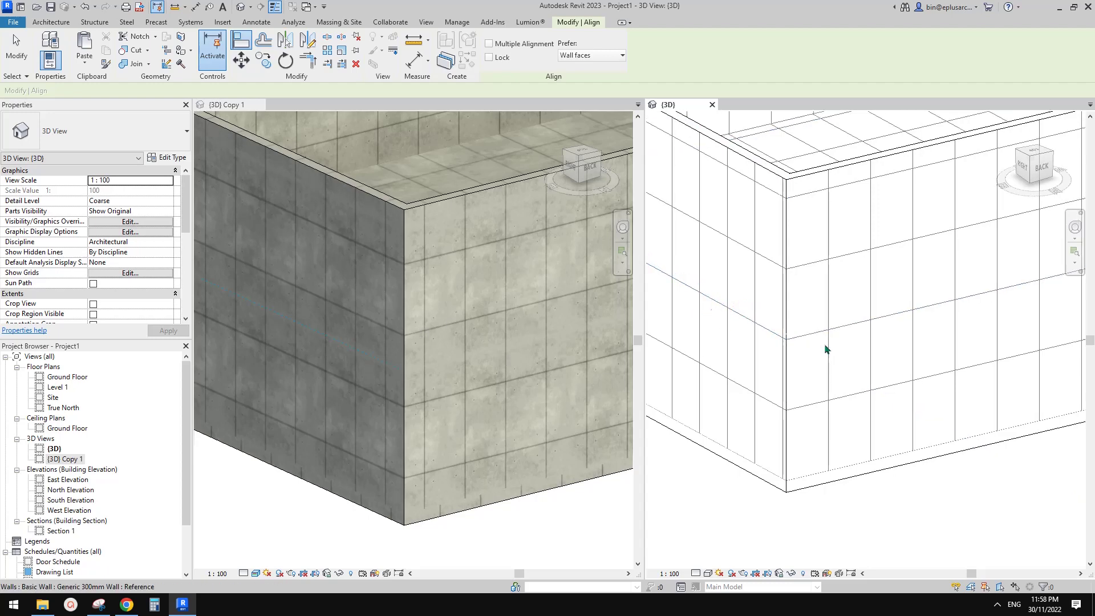
pyautogui.moveTo(820, 394); pyautogui.dragTo(821, 352, button='middle')
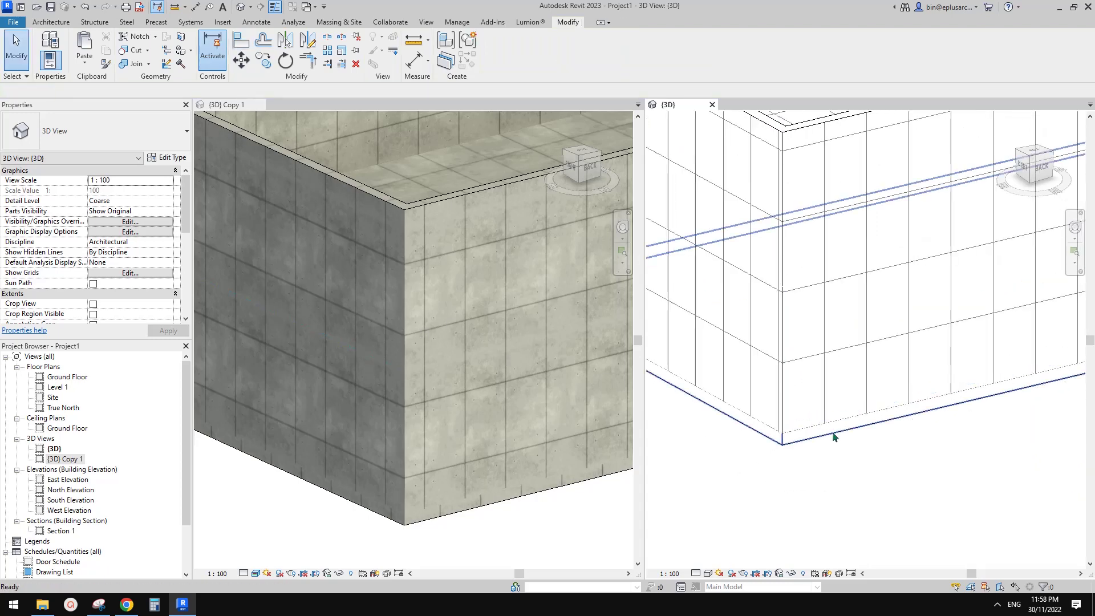
pyautogui.scroll(2, 821, 437)
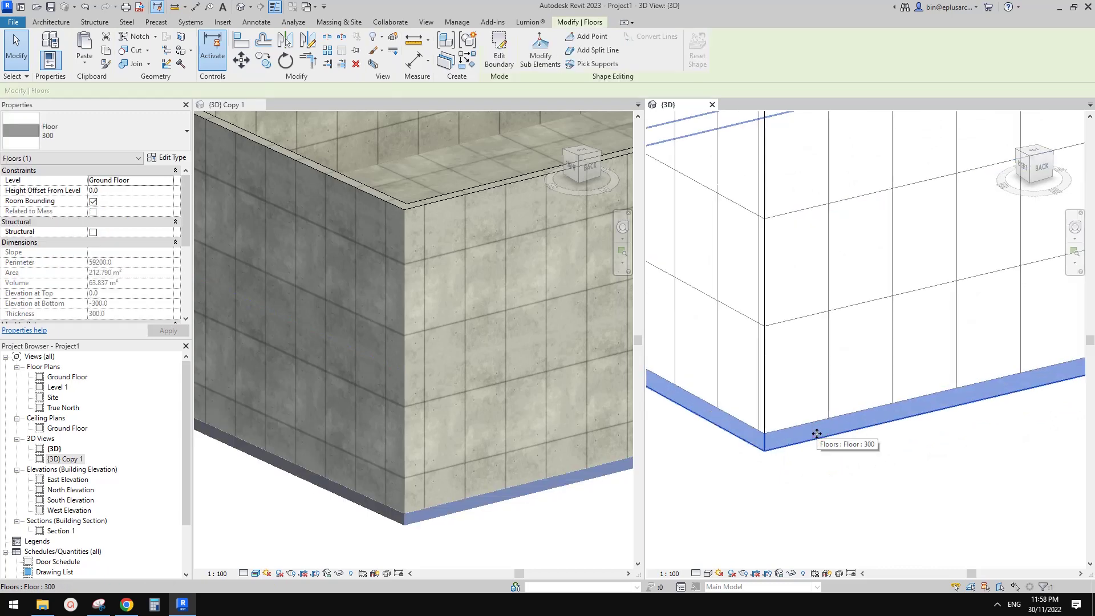
pyautogui.click(821, 436)
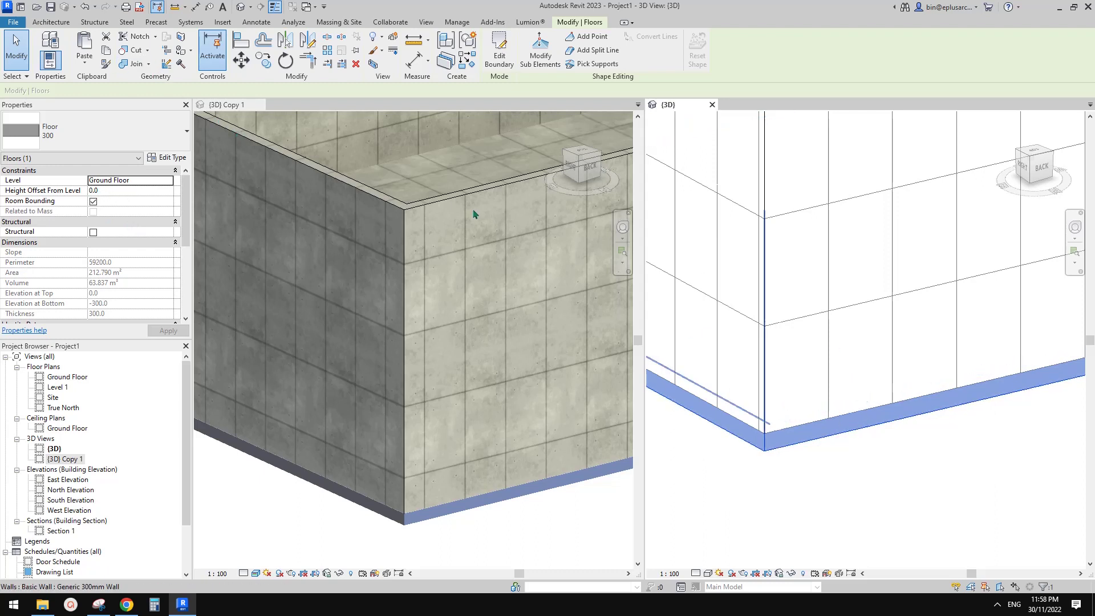
pyautogui.click(148, 63)
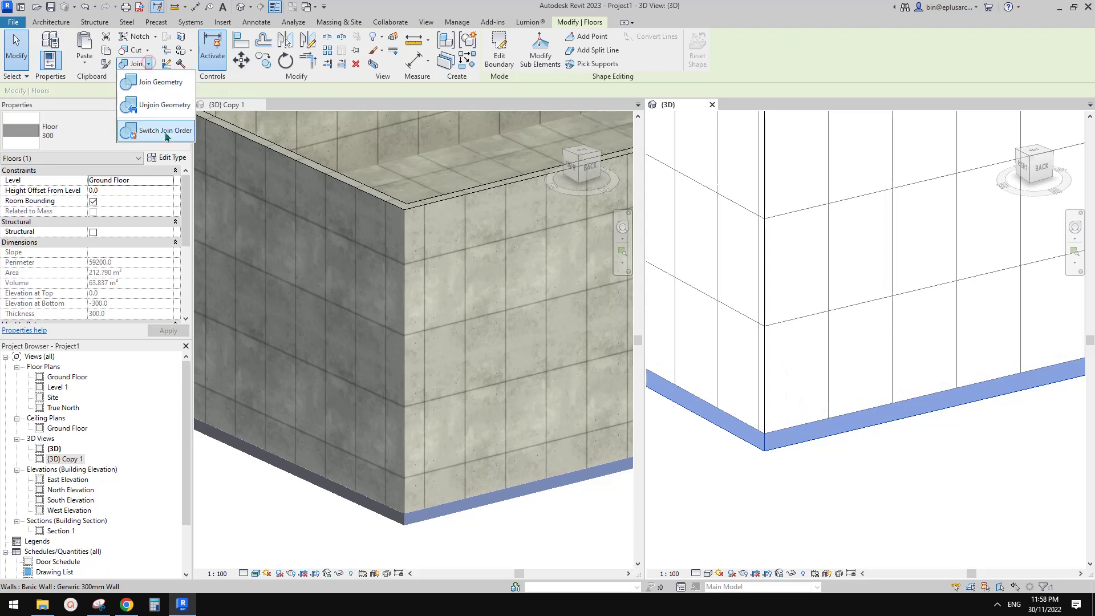
pyautogui.click(165, 131)
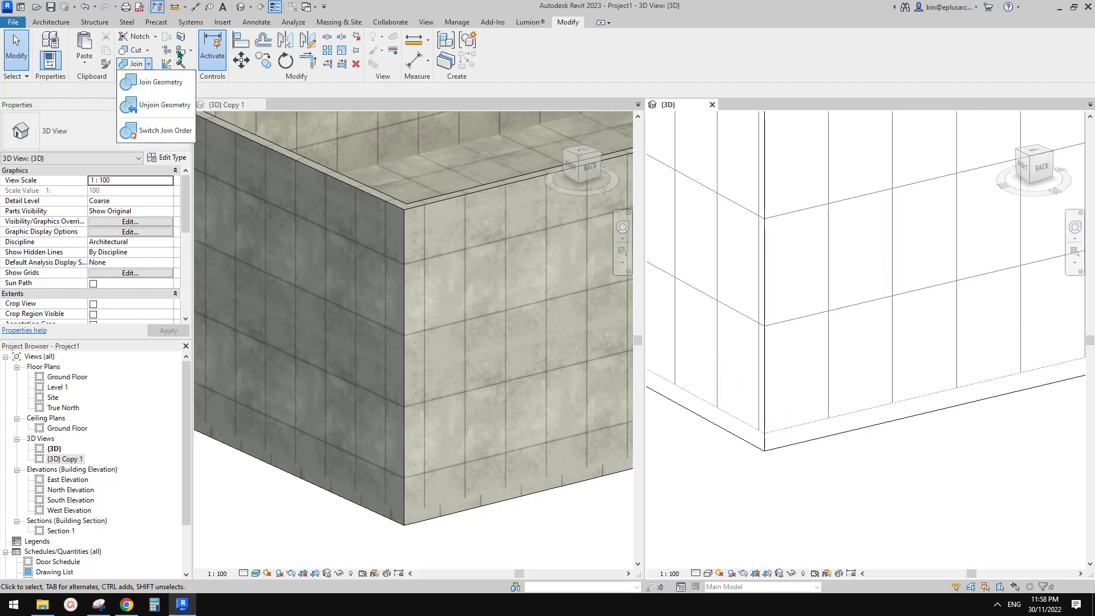
# Paint the Ground Floor slab's edge face below the back wall with the Precast Concrete material, found by searching "precast"
pyautogui.click(180, 51)
pyautogui.click(117, 36)
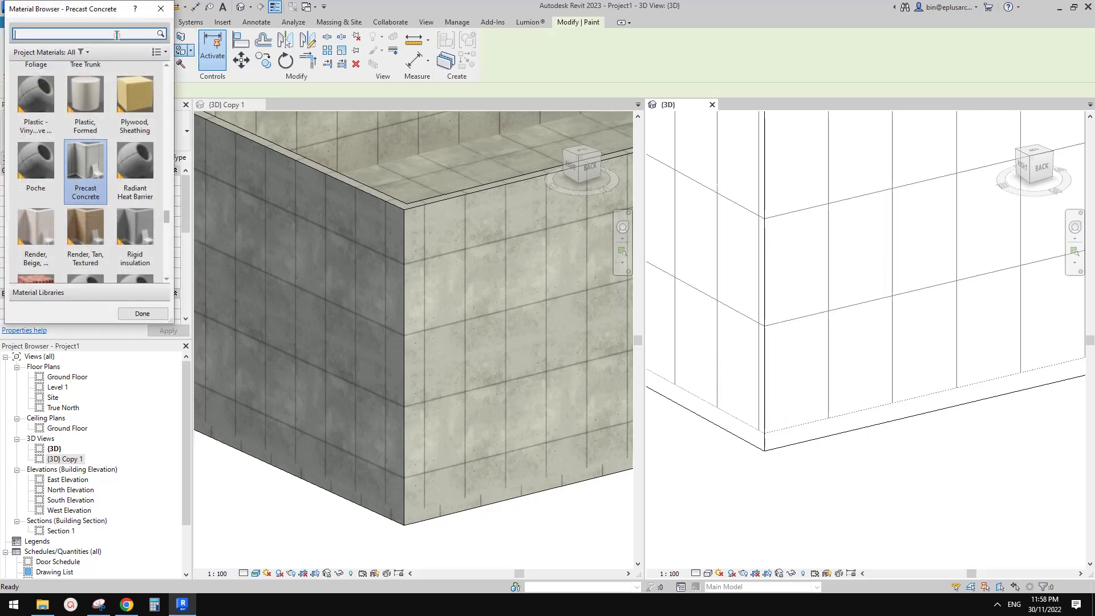
pyautogui.write('pre')
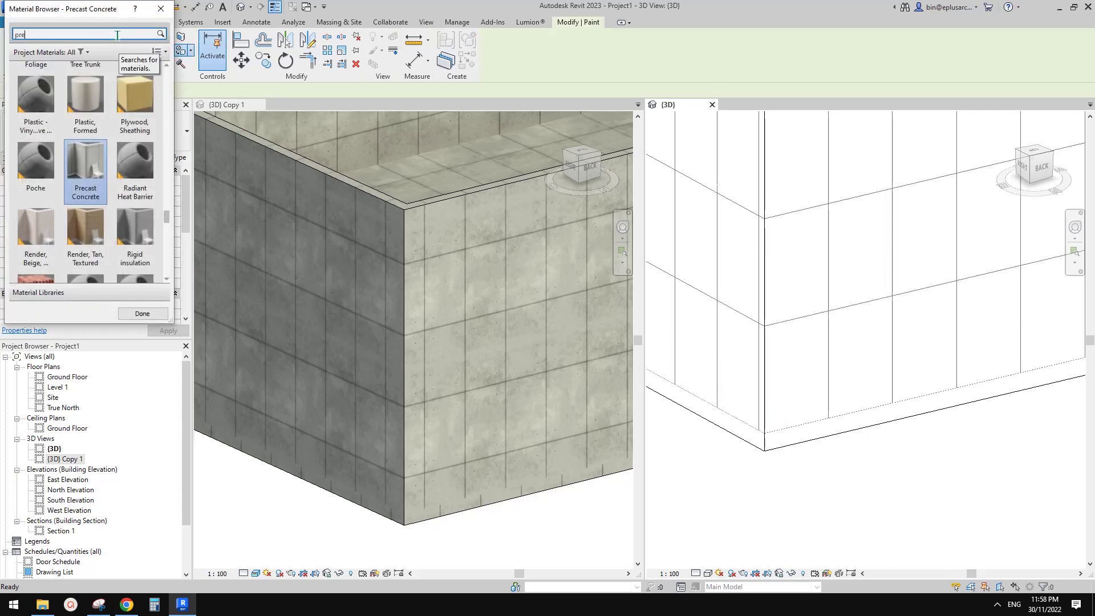
pyautogui.write('cast')
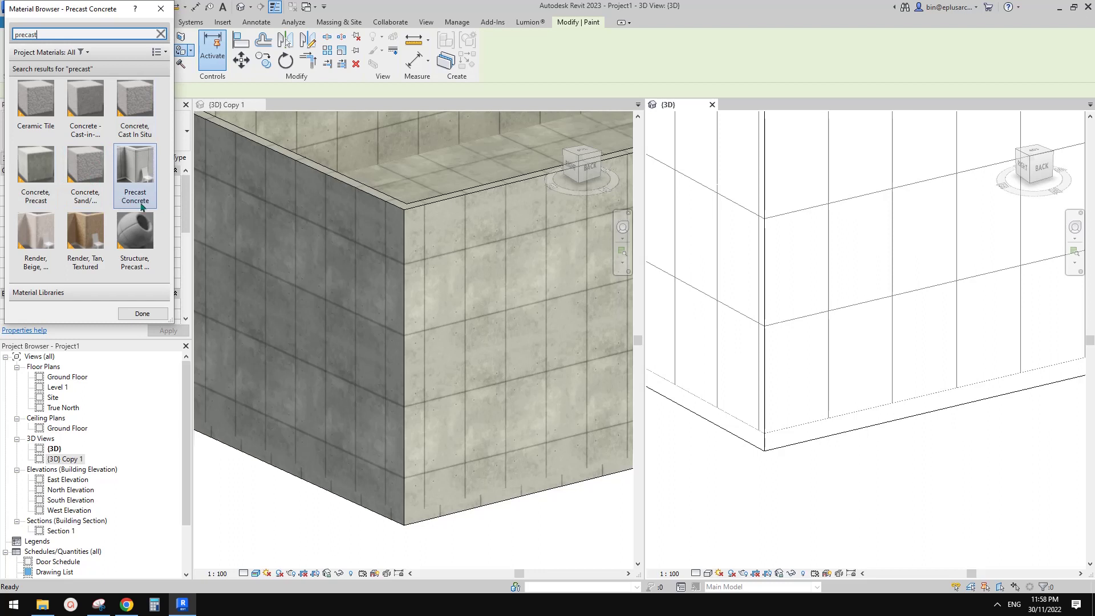
pyautogui.click(142, 204)
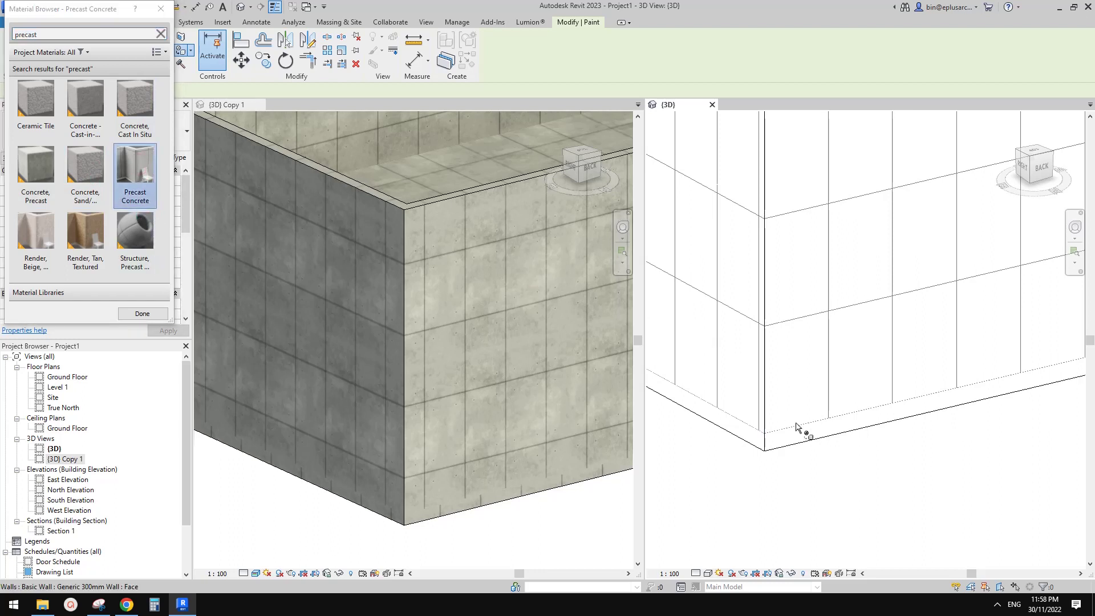
pyautogui.click(826, 442)
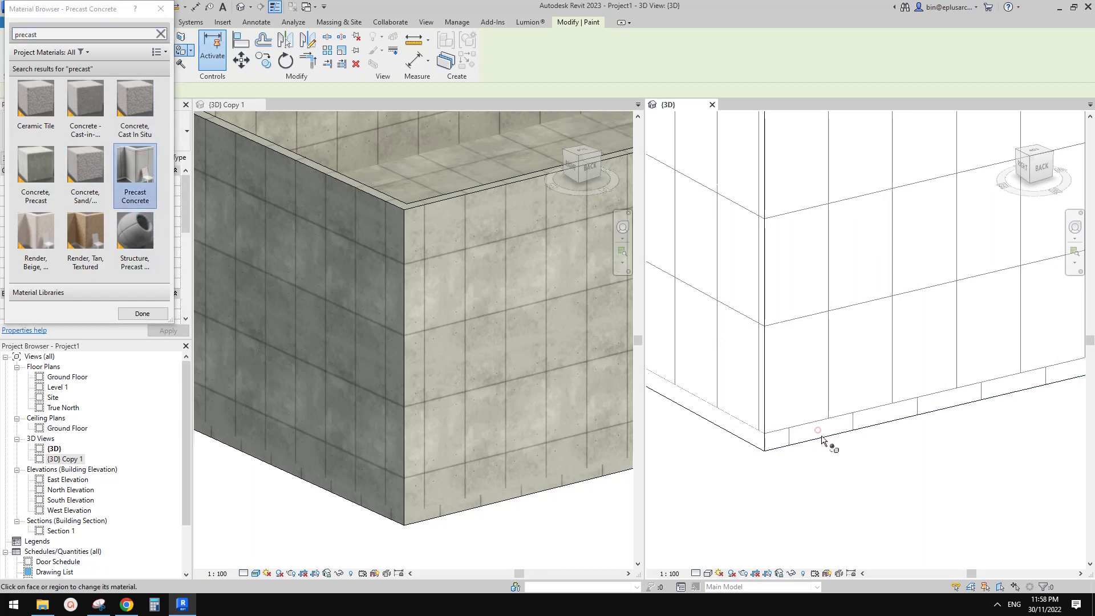
# Paint the slab's side edge face with Precast Concrete and align the back edge's vertical pattern lines with those of the wall above
pyautogui.click(739, 436)
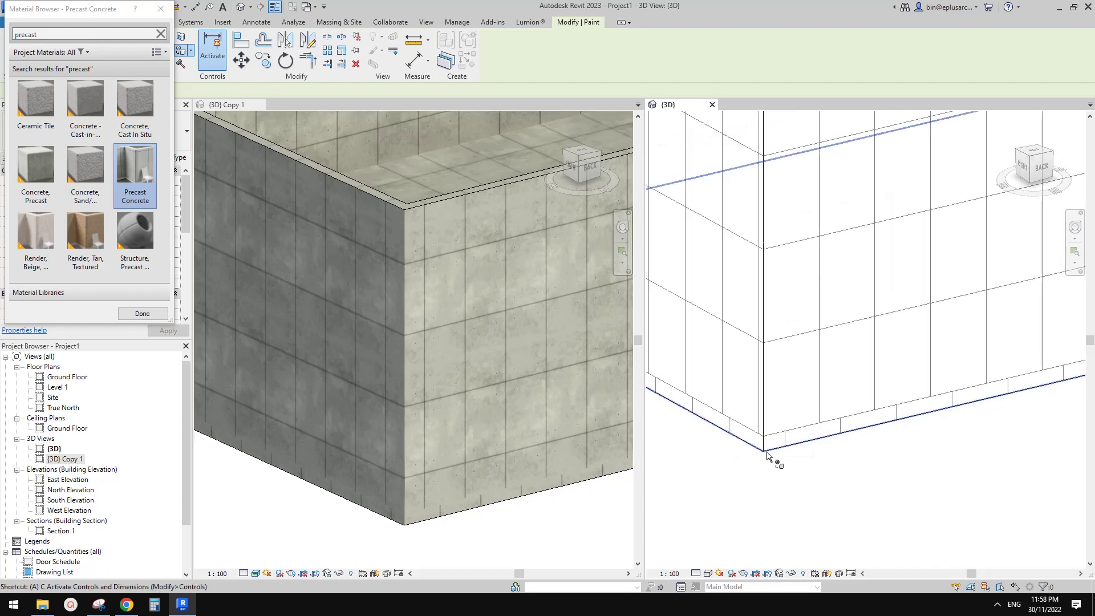
pyautogui.press('a')
pyautogui.press('l')
pyautogui.click(820, 401)
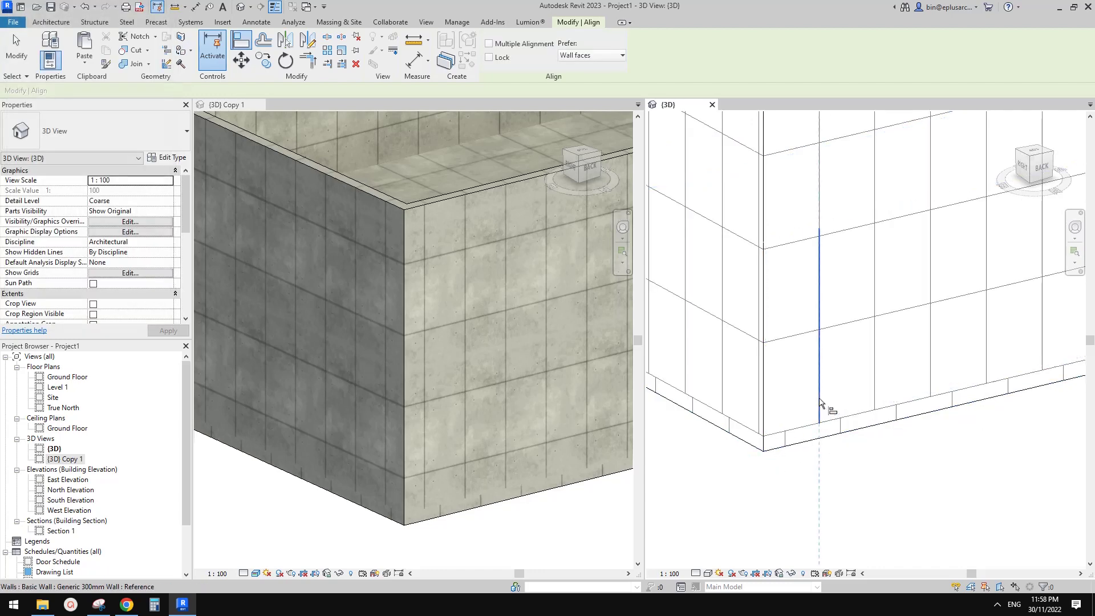
pyautogui.click(849, 432)
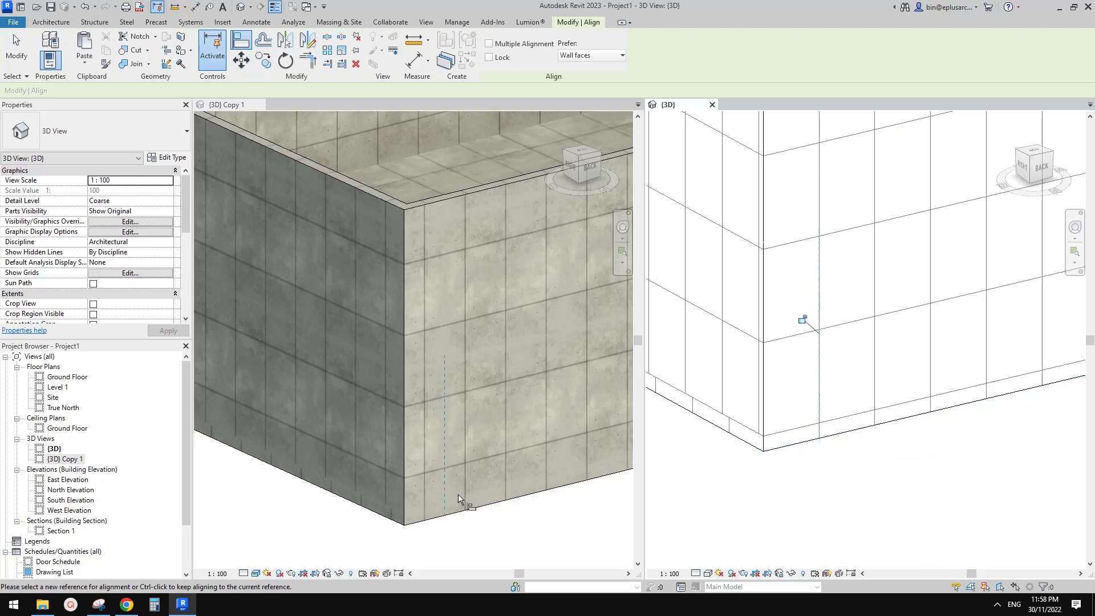
# Align the slab side edge's vertical pattern lines with those of the side wall above and inspect the corner in the textured 3D view
pyautogui.click(722, 370)
pyautogui.click(730, 424)
pyautogui.press('Escape')
pyautogui.scroll(-5, 465, 385)
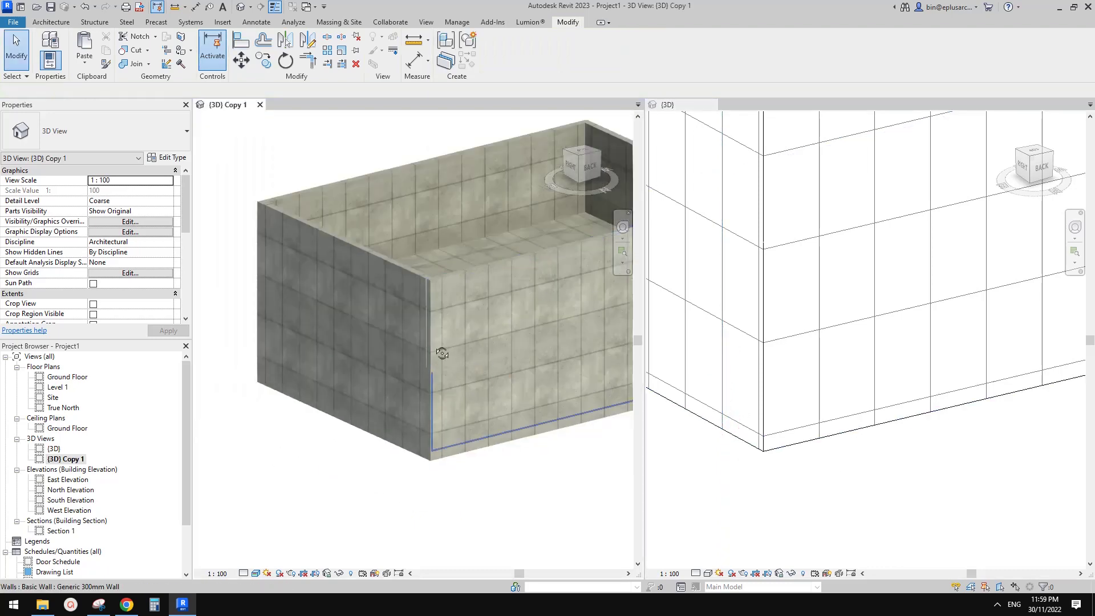
pyautogui.keyDown('shift'); pyautogui.moveTo(439, 340); pyautogui.dragTo(470, 325, button='middle'); pyautogui.keyUp('shift')
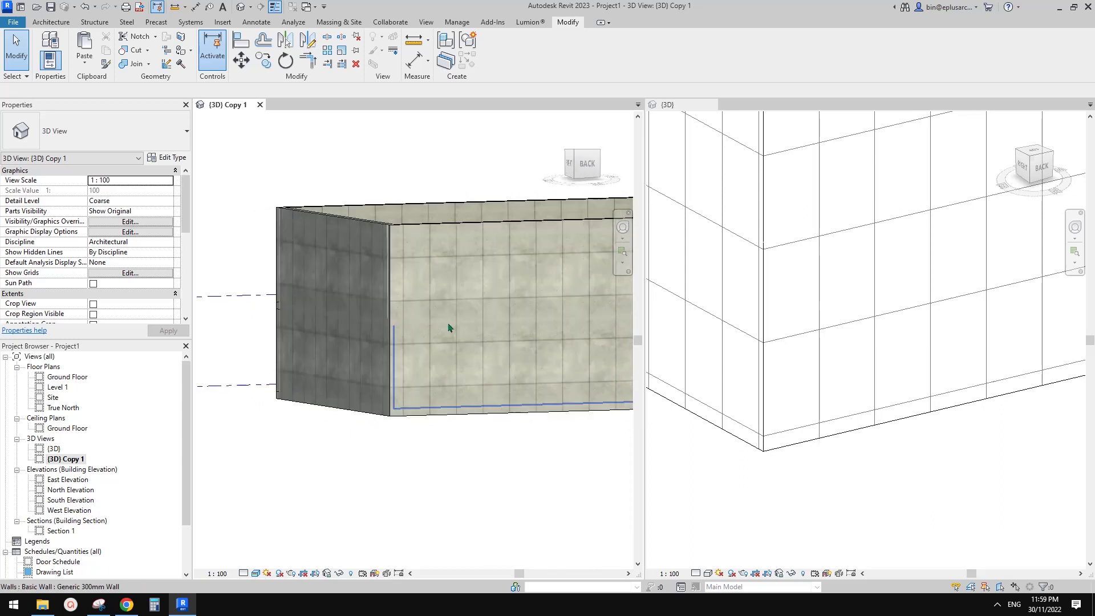
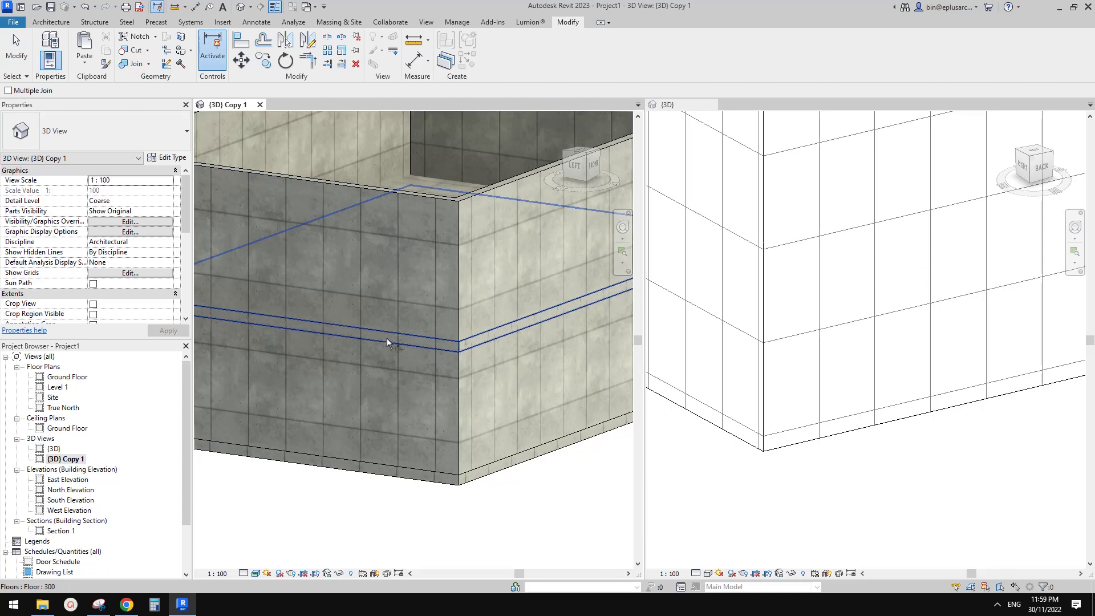
# Join the upper and lower walls with the Level 1 and Ground Floor slabs at the corner, then leave the Join tool
pyautogui.click(392, 308)
pyautogui.click(403, 375)
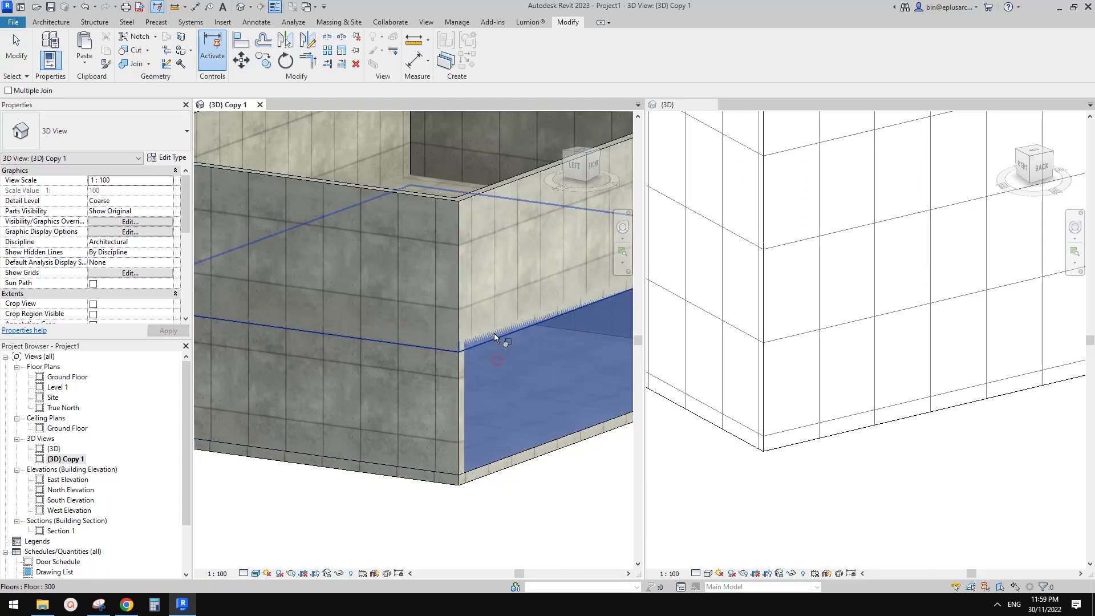
pyautogui.click(398, 368)
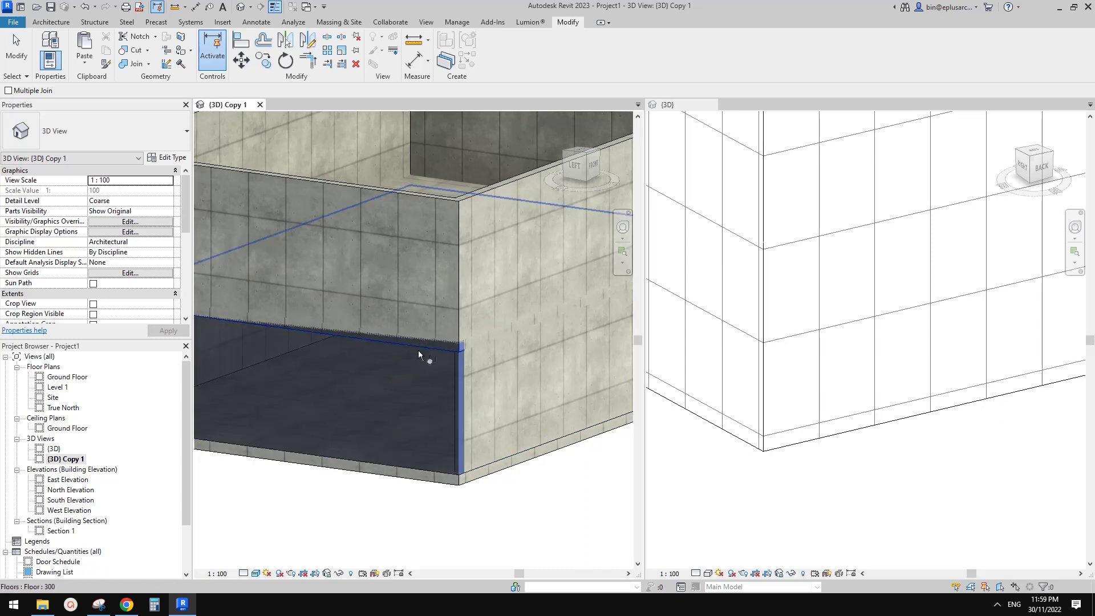
pyautogui.click(421, 360)
pyautogui.click(505, 426)
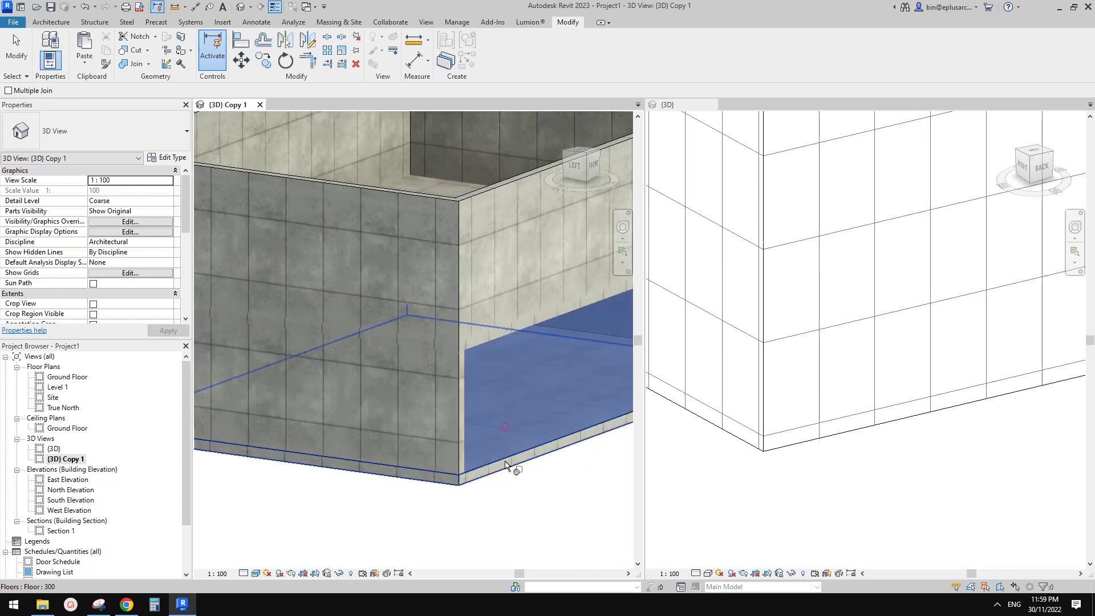
pyautogui.click(432, 441)
pyautogui.click(428, 471)
pyautogui.press('Escape')
pyautogui.press('Escape')
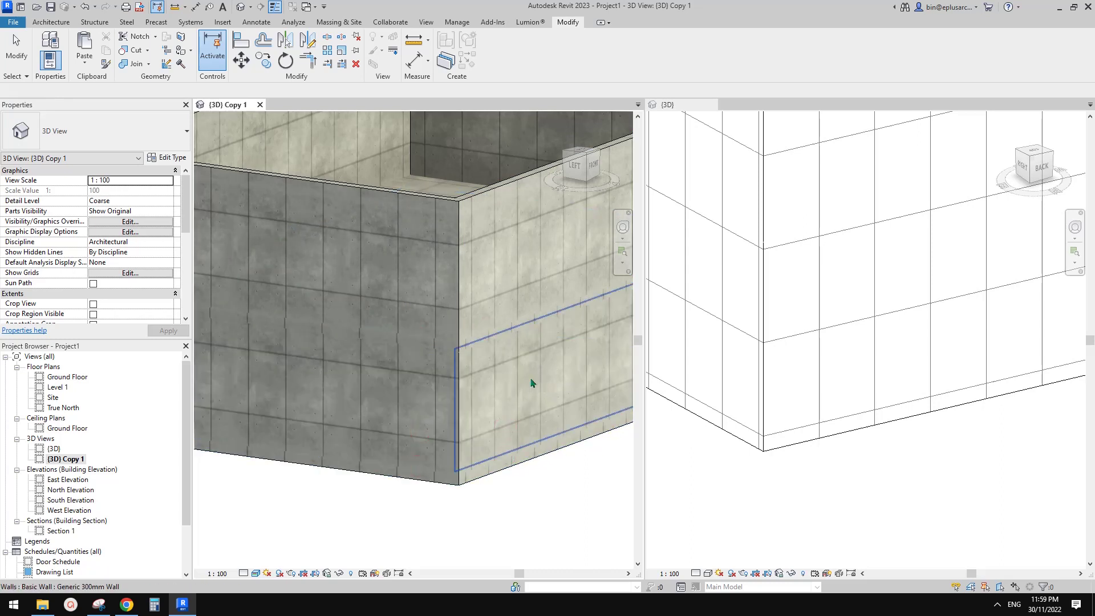
# Switch the join order between the Level 1 floor slab and the front and left walls at their shared corner
pyautogui.scroll(-5, 842, 354)
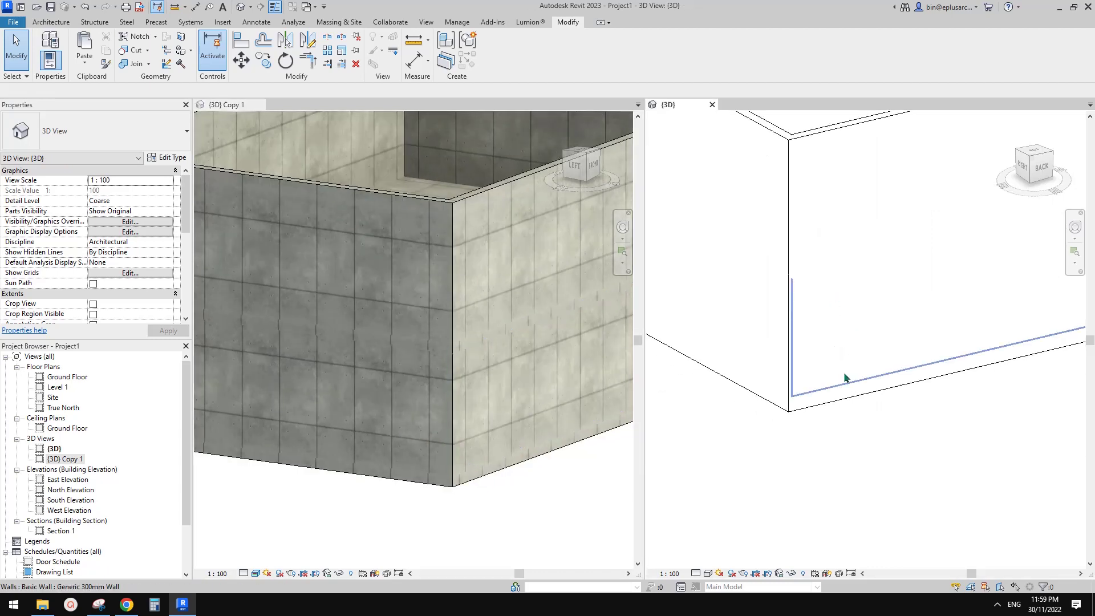
pyautogui.keyDown('shift'); pyautogui.moveTo(880, 362); pyautogui.dragTo(959, 318, button='middle'); pyautogui.keyUp('shift')
pyautogui.scroll(6, 953, 313)
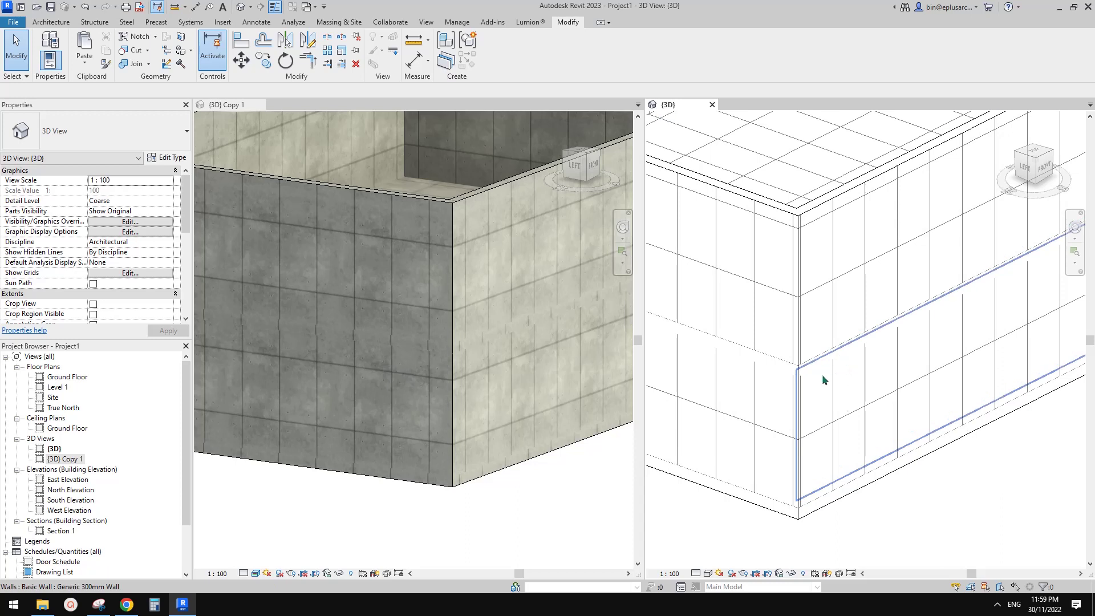
pyautogui.moveTo(849, 405); pyautogui.dragTo(842, 395, button='middle')
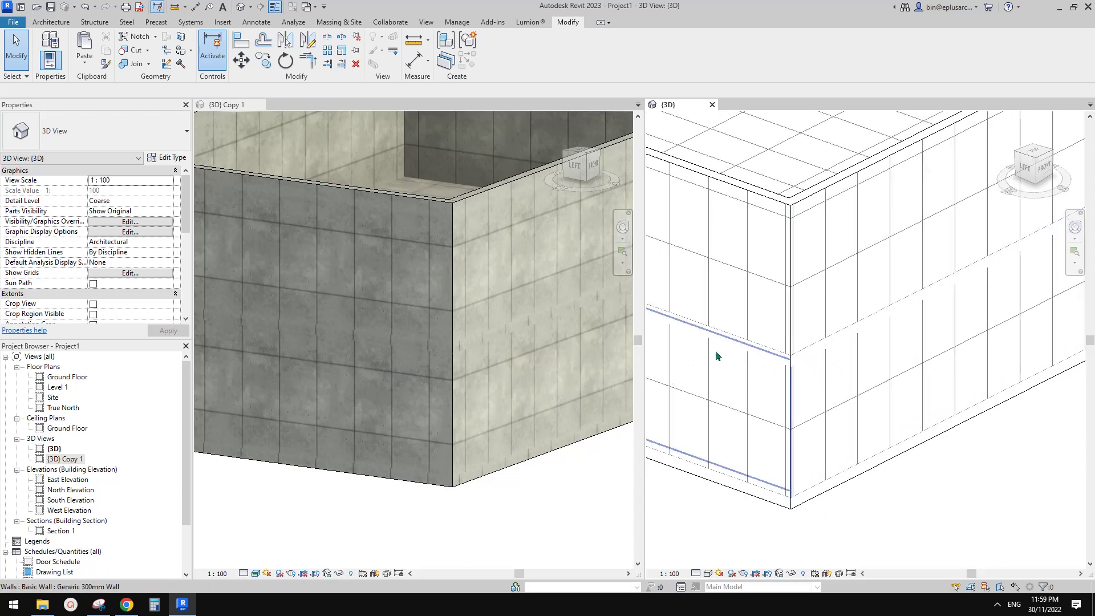
pyautogui.scroll(2, 807, 356)
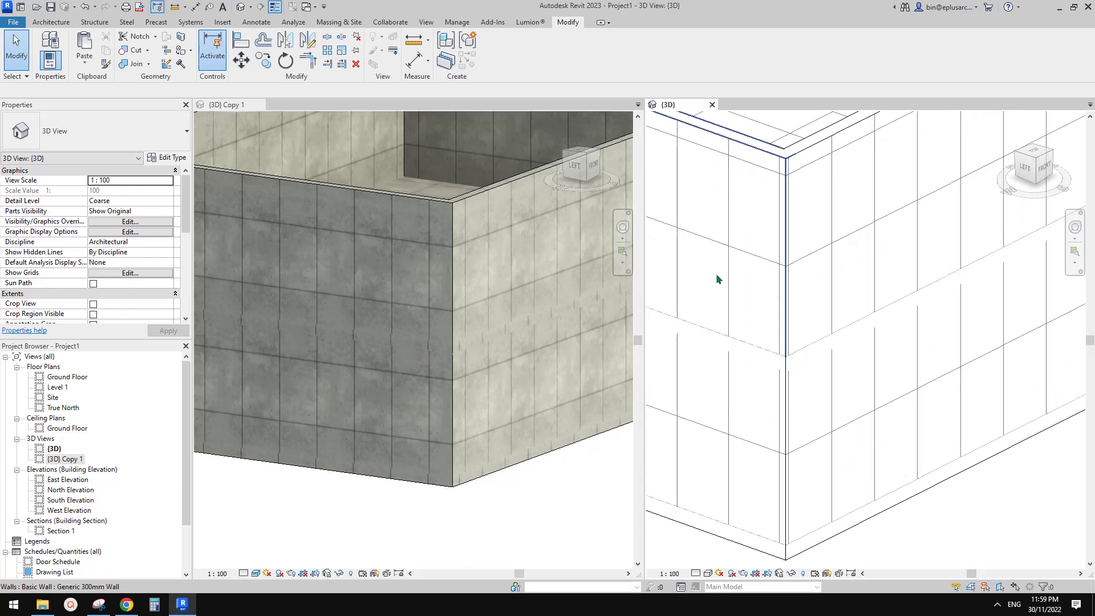
pyautogui.click(150, 64)
pyautogui.click(152, 132)
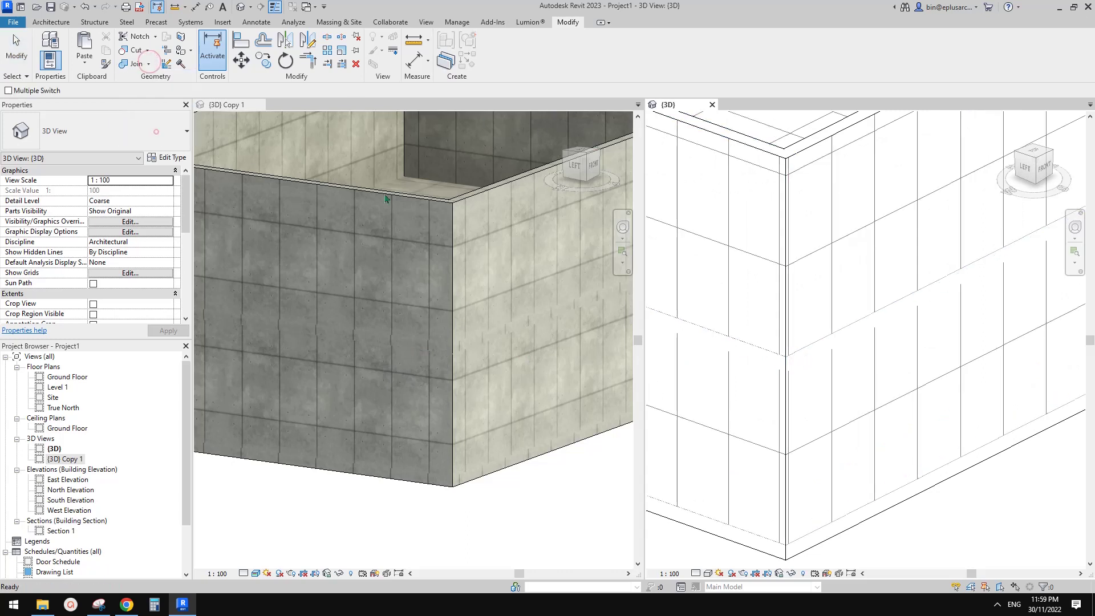
pyautogui.click(816, 348)
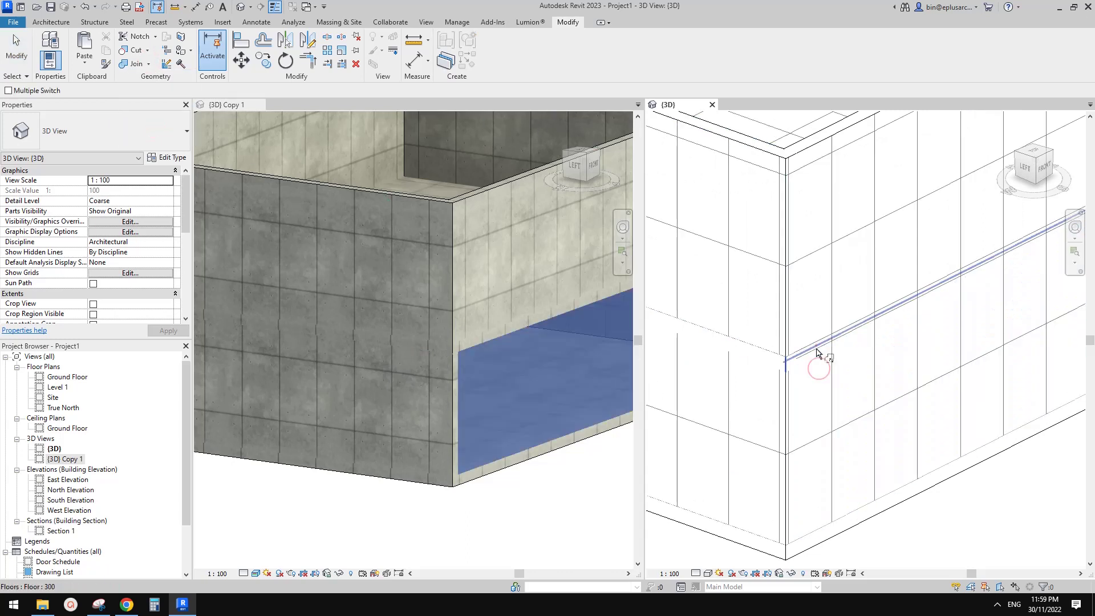
pyautogui.click(740, 385)
pyautogui.click(746, 349)
pyautogui.click(748, 354)
pyautogui.scroll(-2, 799, 377)
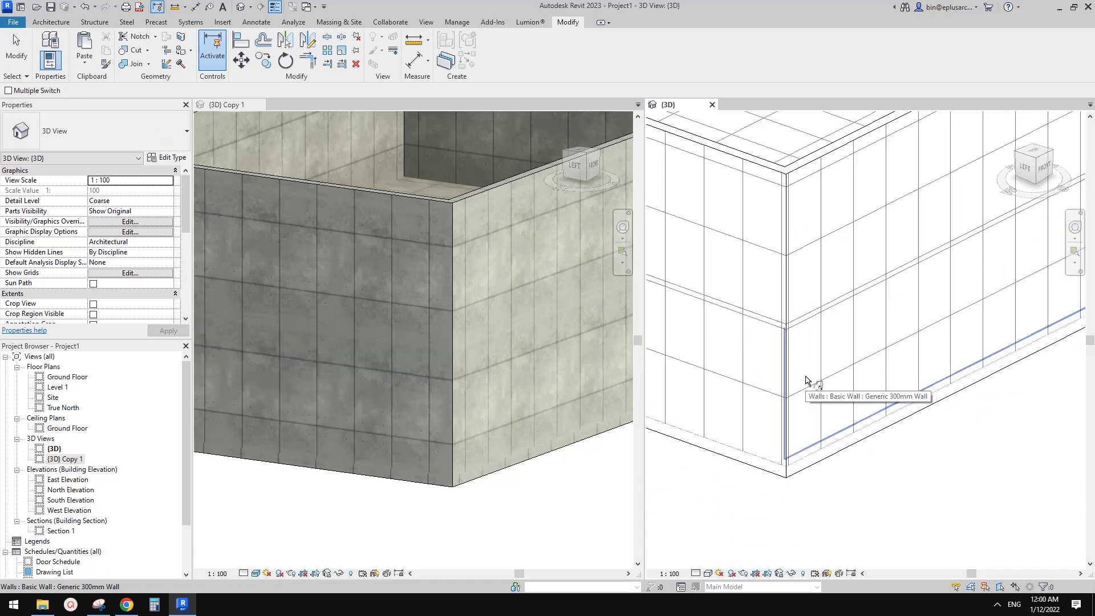
# Paint the Ground Floor slab's edge face below the front wall with the Precast Concrete material
pyautogui.moveTo(805, 410); pyautogui.dragTo(800, 412, button='middle')
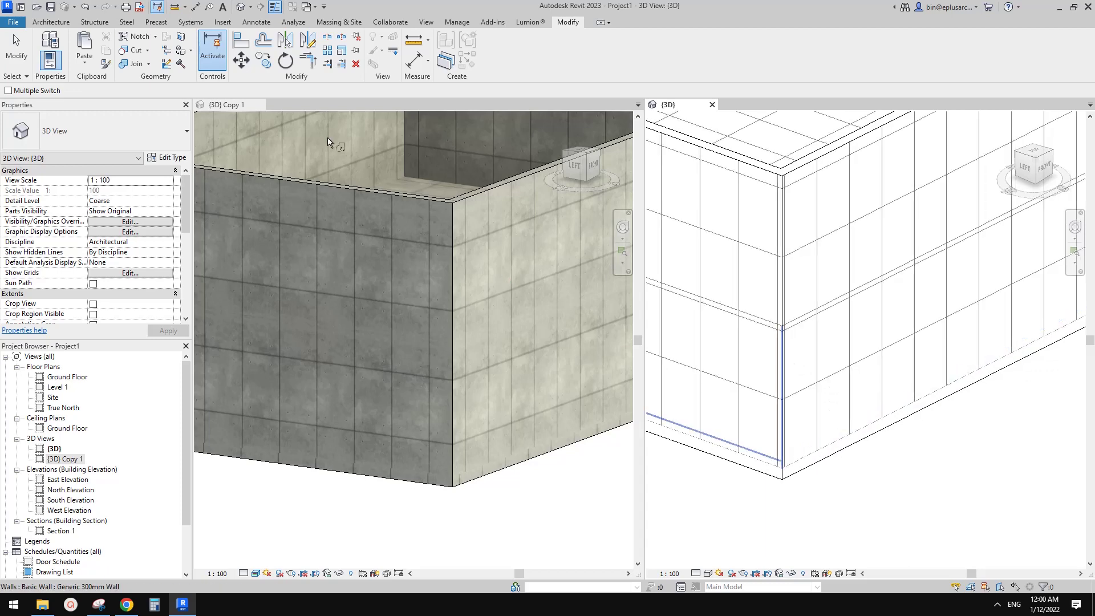
pyautogui.click(182, 53)
pyautogui.scroll(2, 816, 470)
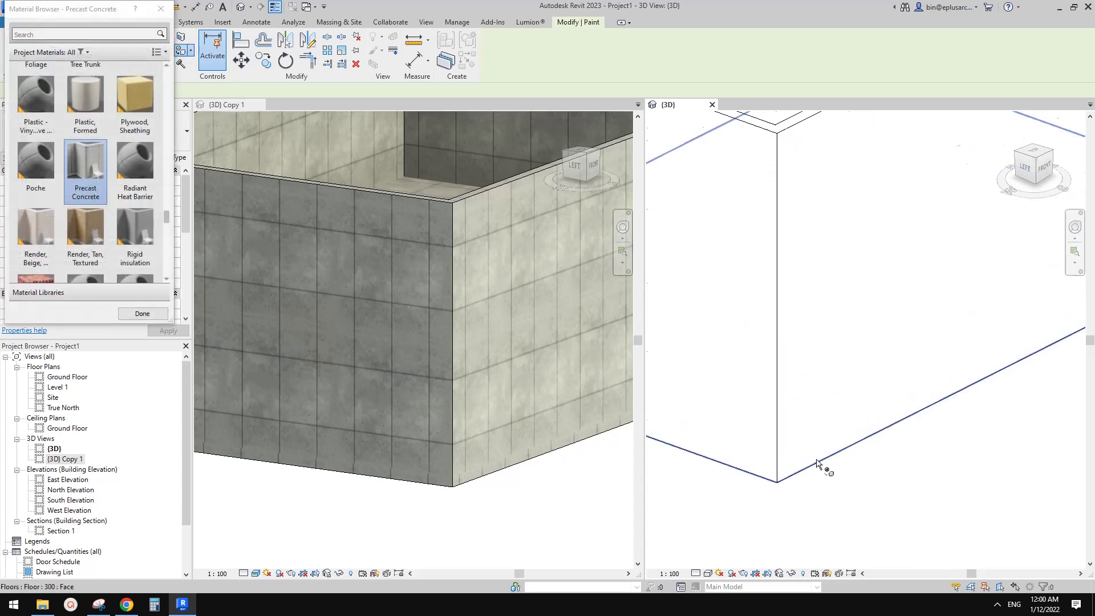
pyautogui.click(813, 465)
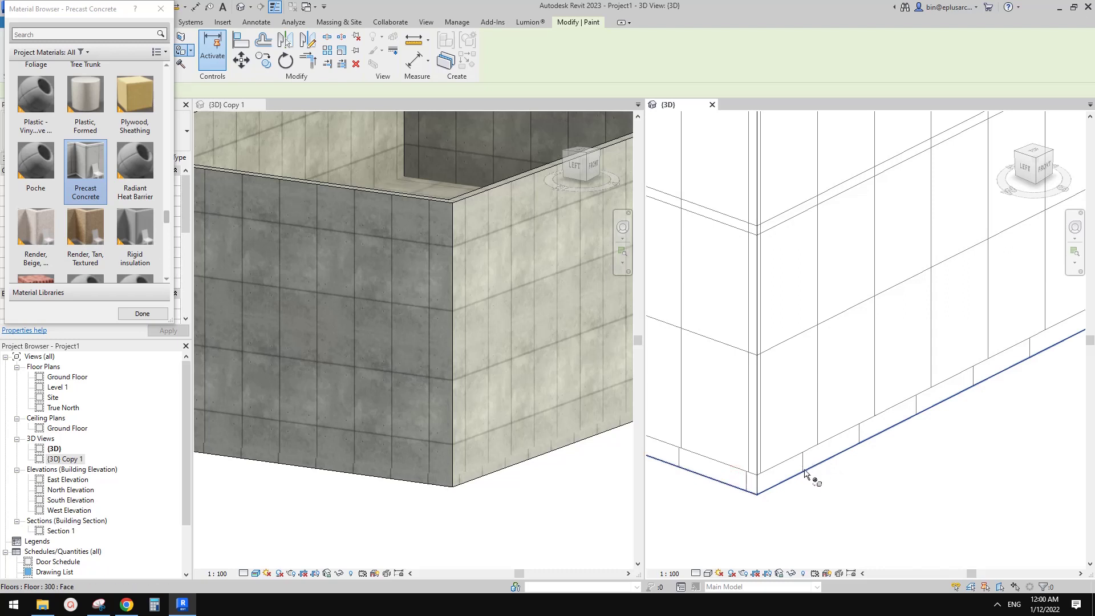
pyautogui.press('Escape')
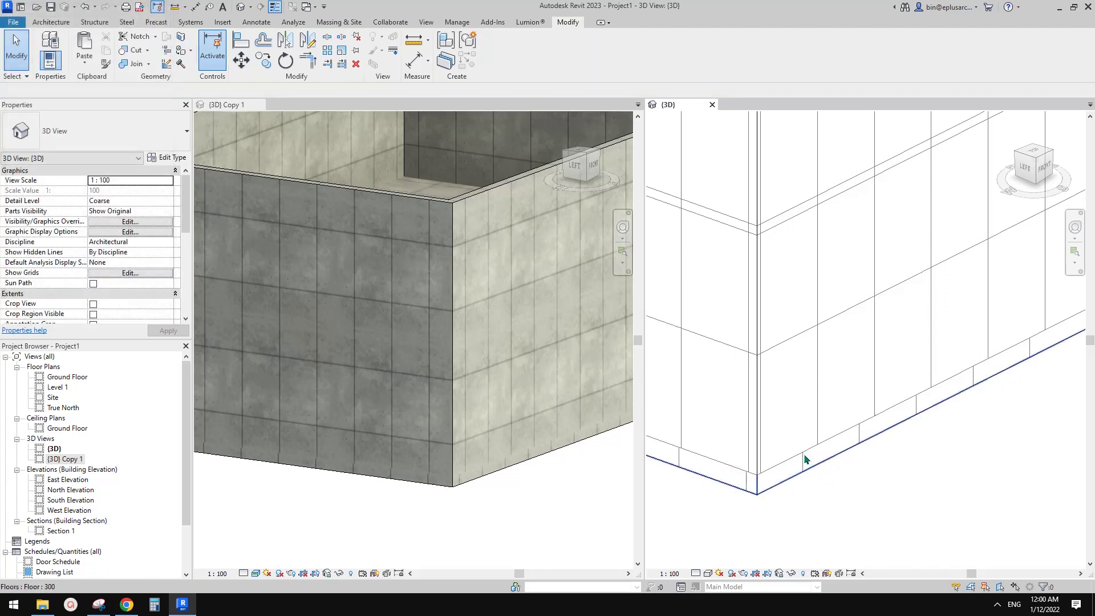
# Align the vertical pattern lines of the lower front wall, upper front wall and front slab edge with the building's left-front corner
pyautogui.scroll(4, 824, 412)
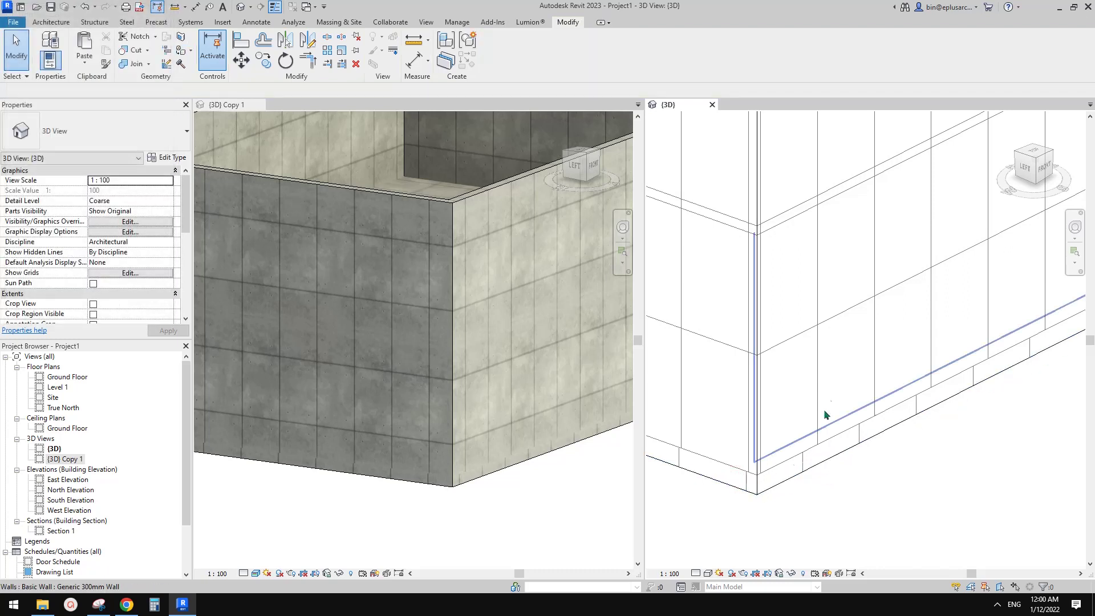
pyautogui.press('a')
pyautogui.press('l')
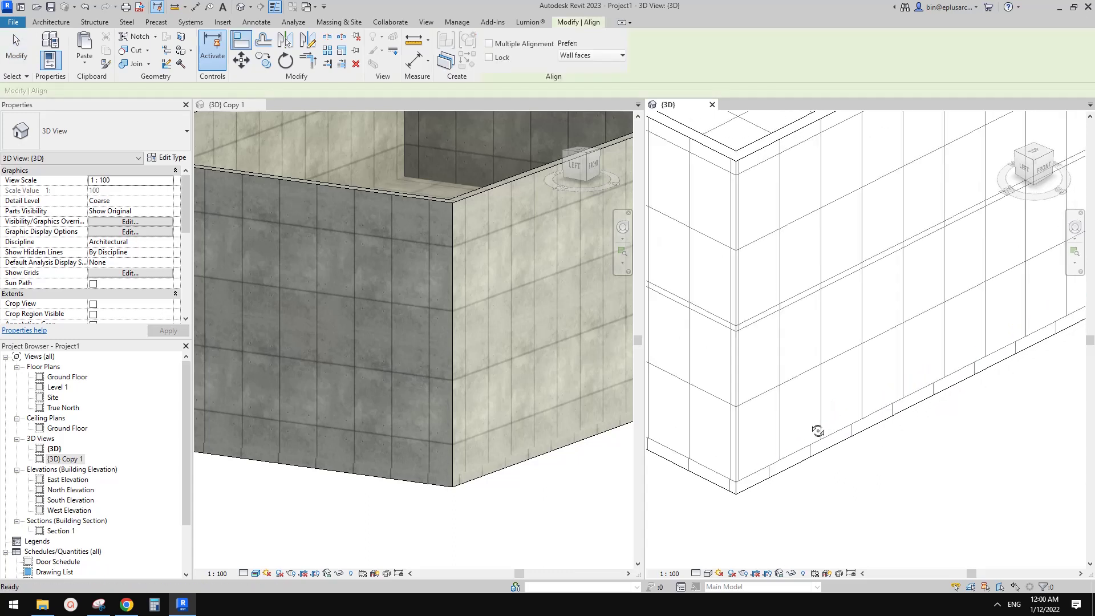
pyautogui.click(704, 431)
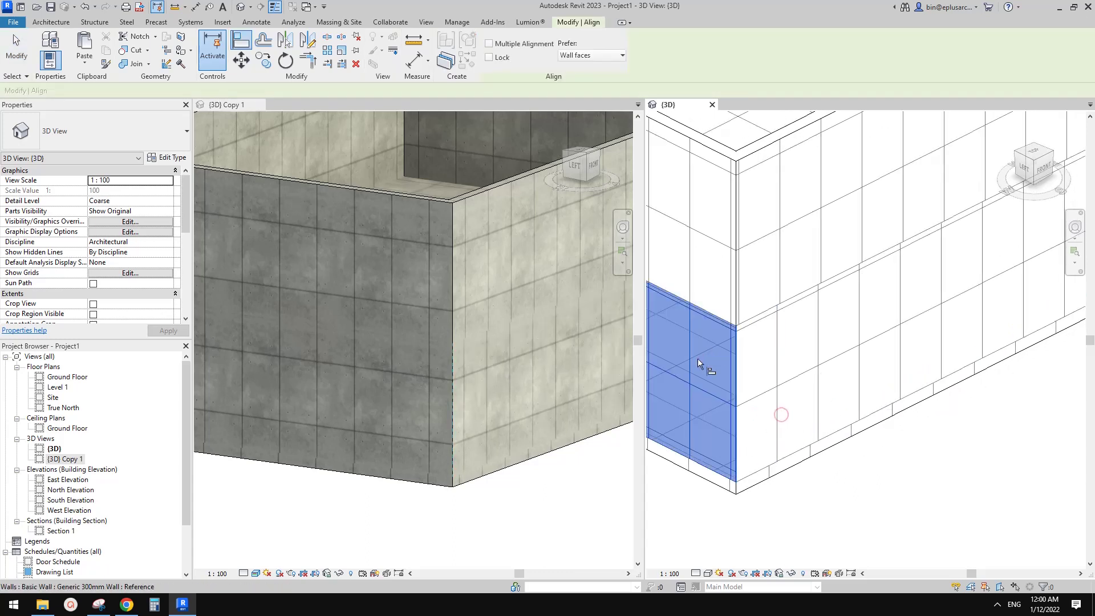
pyautogui.click(781, 275)
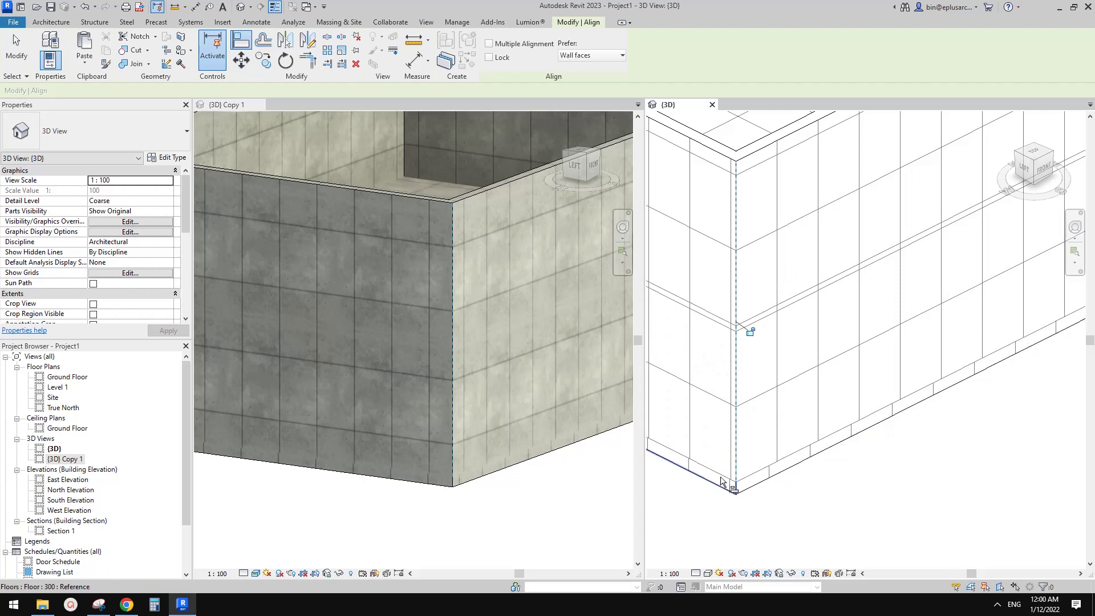
pyautogui.click(771, 474)
# Align the vertical pattern lines of the left slab edge, lower left wall and upper left wall with the same corner
pyautogui.moveTo(782, 442); pyautogui.dragTo(845, 422, button='middle')
pyautogui.click(950, 503)
pyautogui.click(820, 420)
pyautogui.click(752, 424)
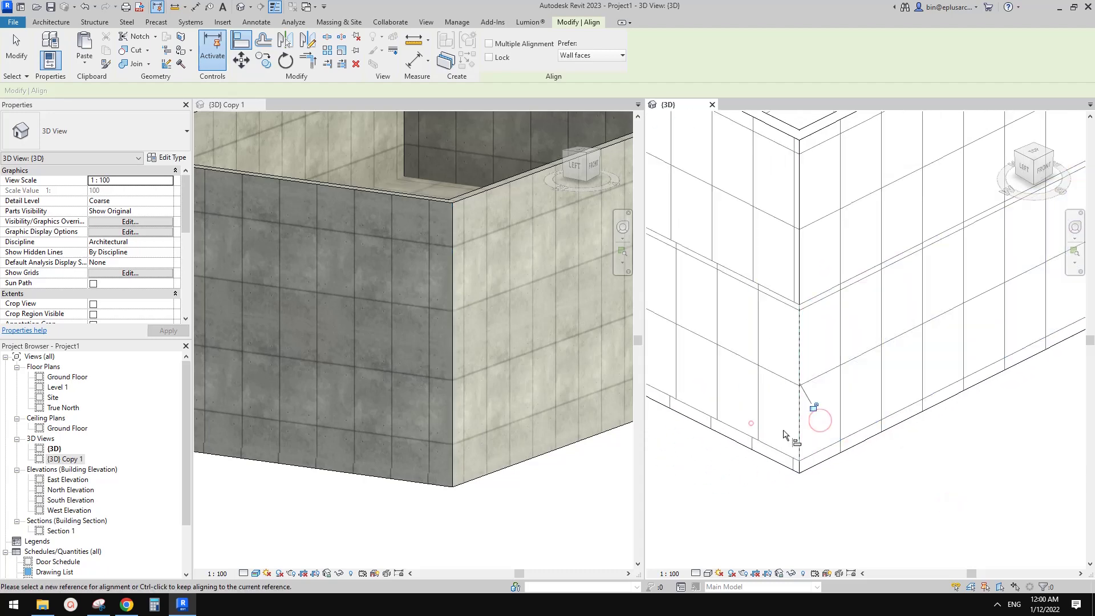
pyautogui.click(820, 420)
pyautogui.click(752, 445)
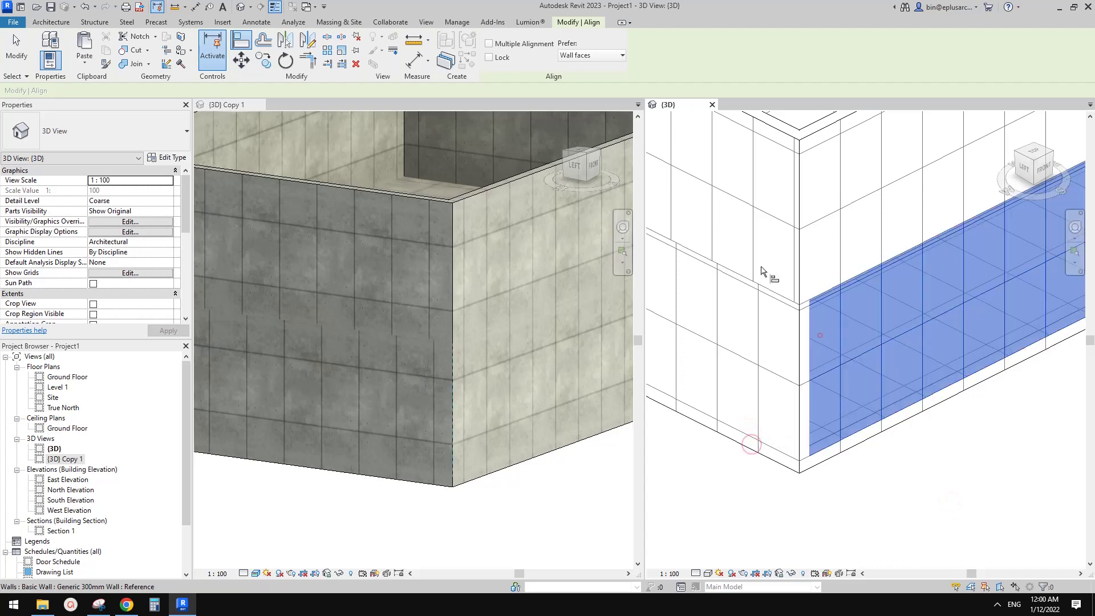
pyautogui.click(751, 250)
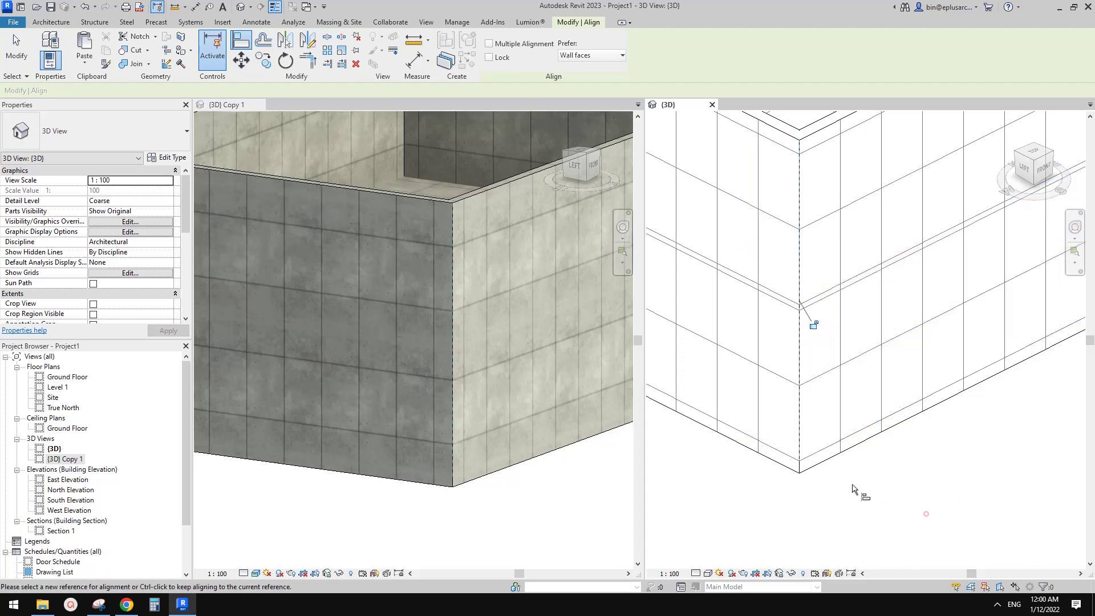
# Align the upper front wall's horizontal pattern lines with the line along the base of the lower front wall
pyautogui.click(825, 449)
pyautogui.press('a')
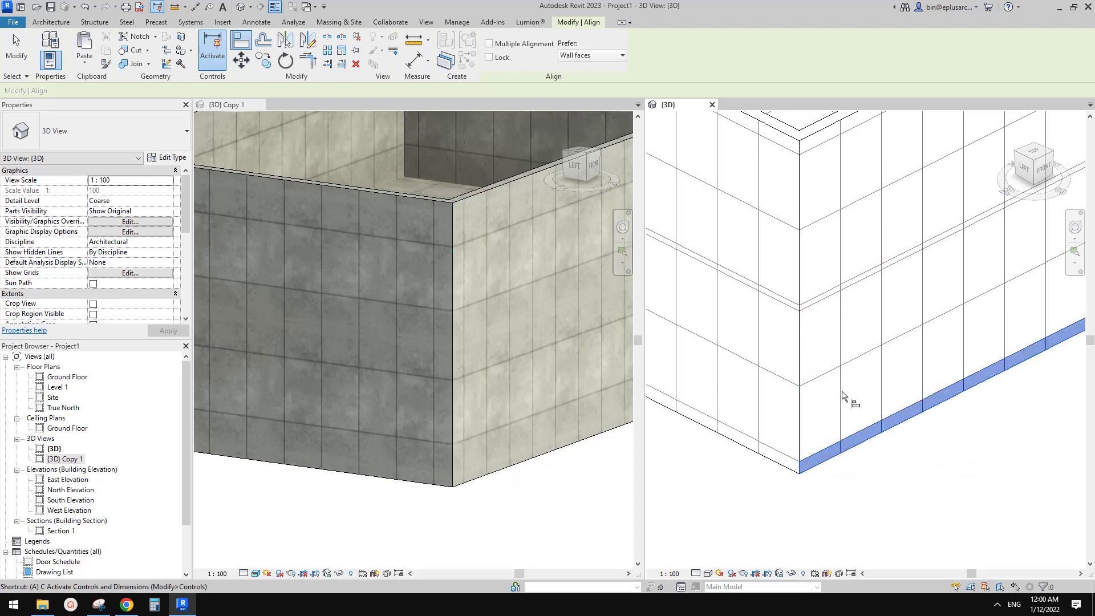
pyautogui.press('l')
pyautogui.click(829, 450)
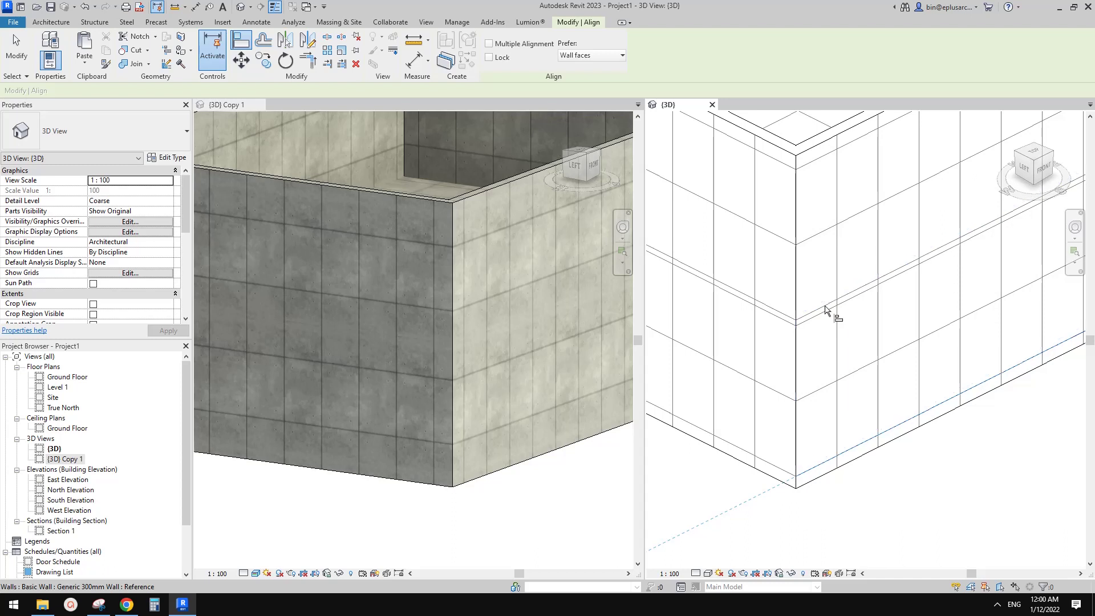
pyautogui.click(846, 221)
pyautogui.click(846, 224)
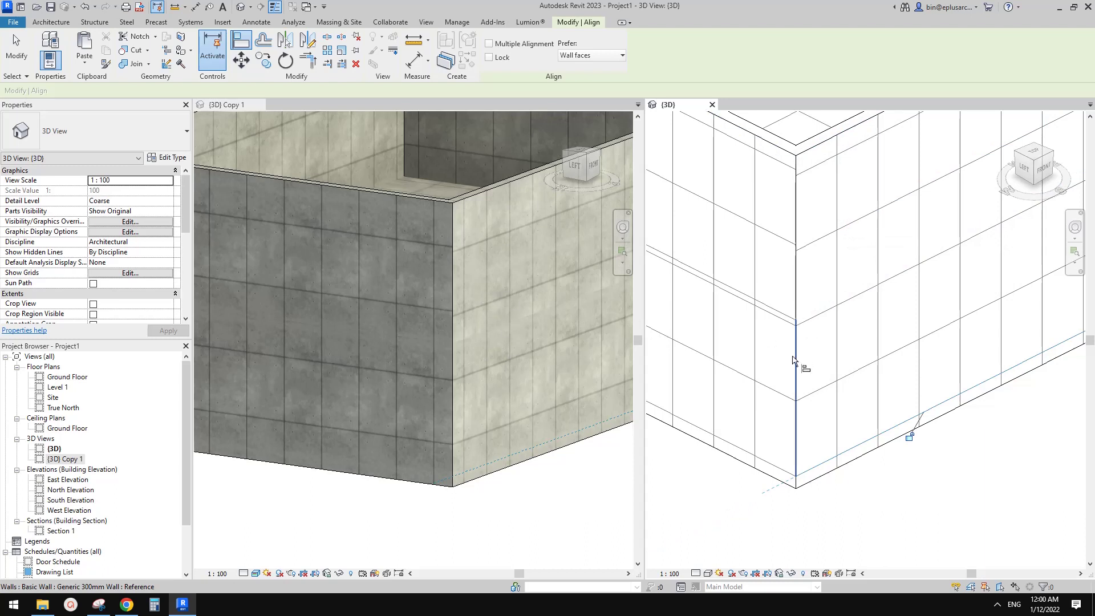
# Align the upper left wall's horizontal pattern lines with those of the lower left wall, then leave the Align tool
pyautogui.moveTo(792, 357); pyautogui.dragTo(807, 361, button='middle')
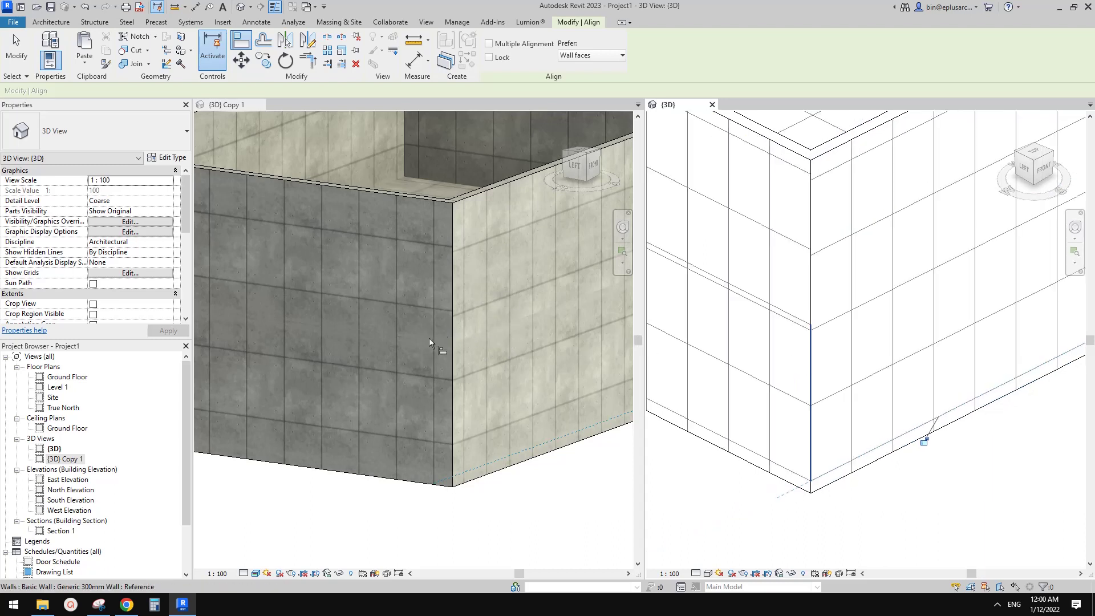
pyautogui.moveTo(753, 413); pyautogui.dragTo(758, 413, button='middle')
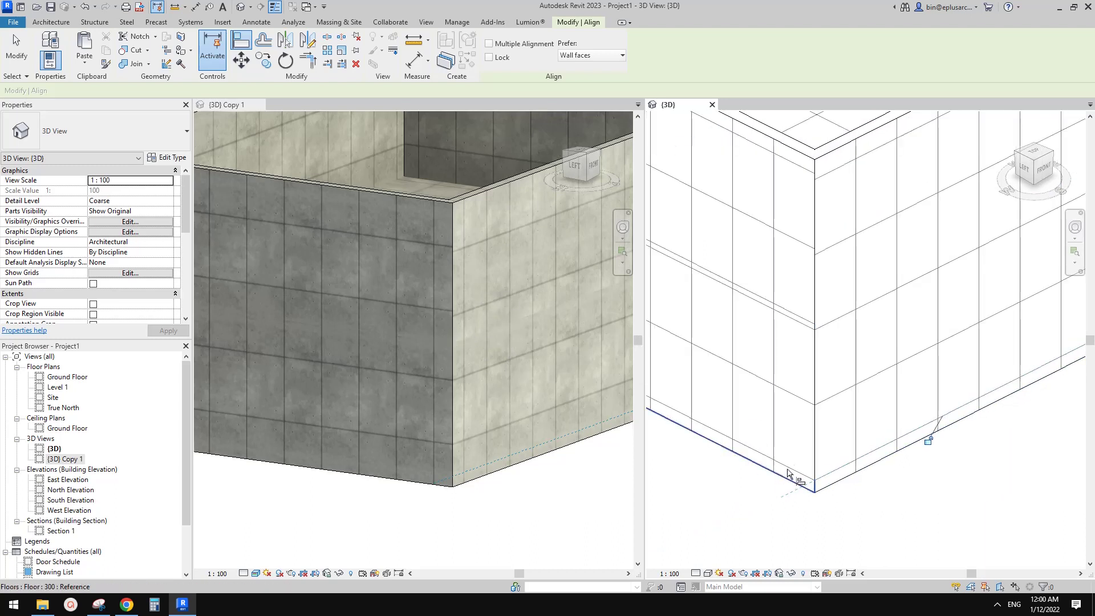
pyautogui.click(796, 400)
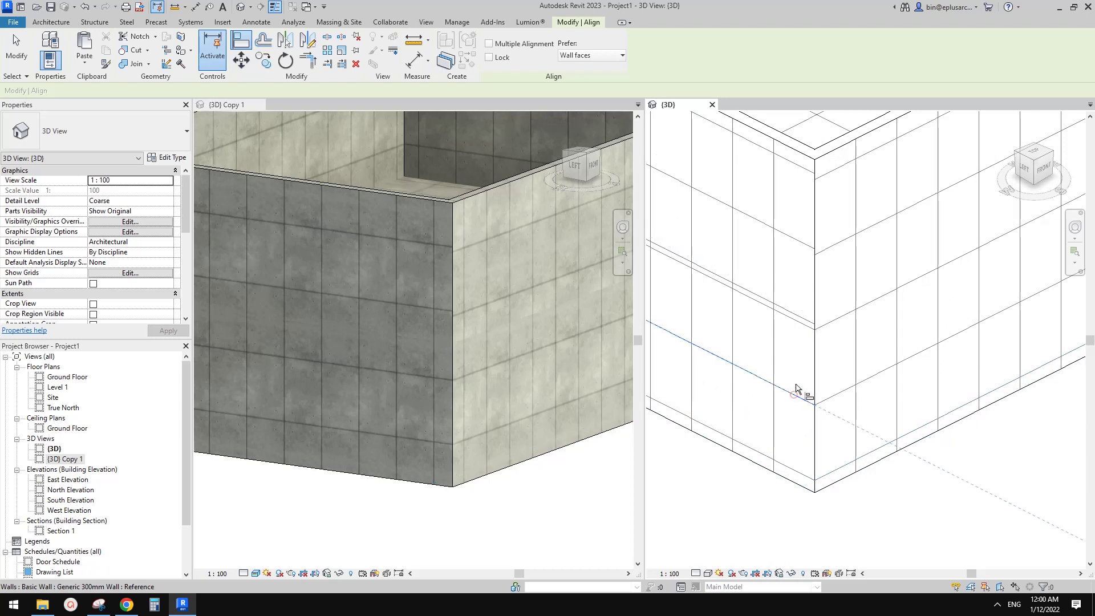
pyautogui.click(797, 242)
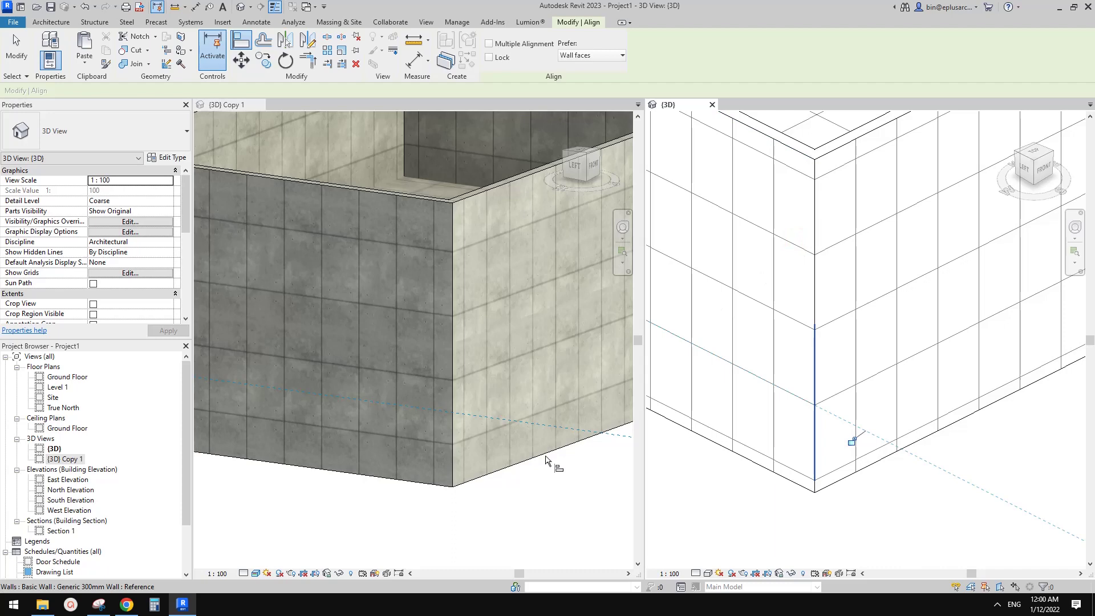
pyautogui.press('Escape')
pyautogui.press('Escape')
# Select a horizontal surface pattern line on the upper front wall and nudge the pattern sideways and downwards
pyautogui.keyDown('shift'); pyautogui.moveTo(844, 396); pyautogui.dragTo(822, 374, button='middle'); pyautogui.keyUp('shift')
pyautogui.scroll(3, 782, 310)
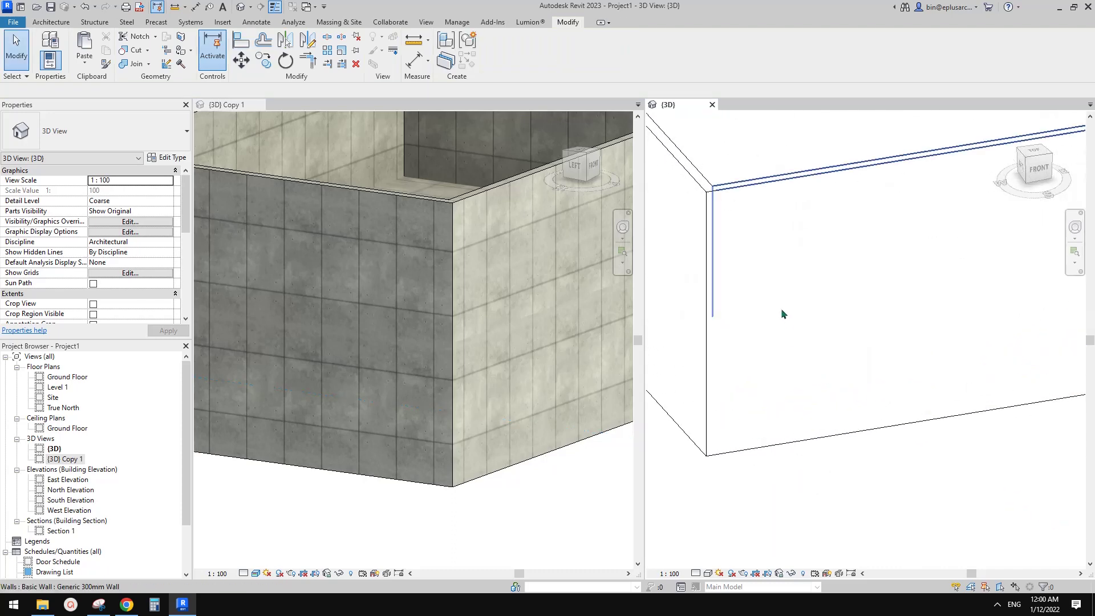
pyautogui.click(748, 293)
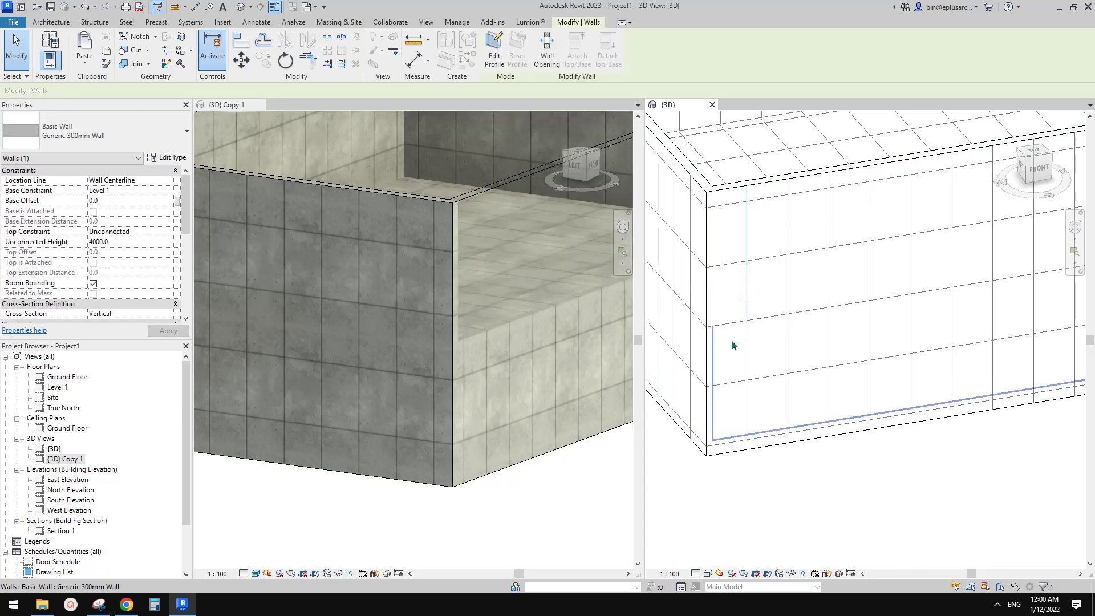
pyautogui.press('Escape')
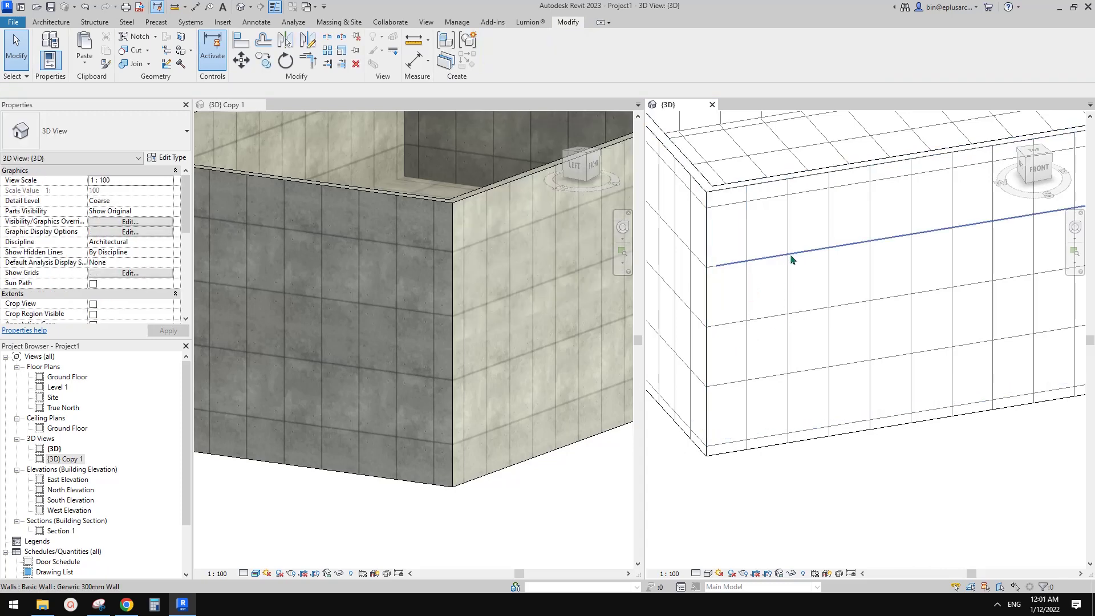
pyautogui.scroll(1, 798, 276)
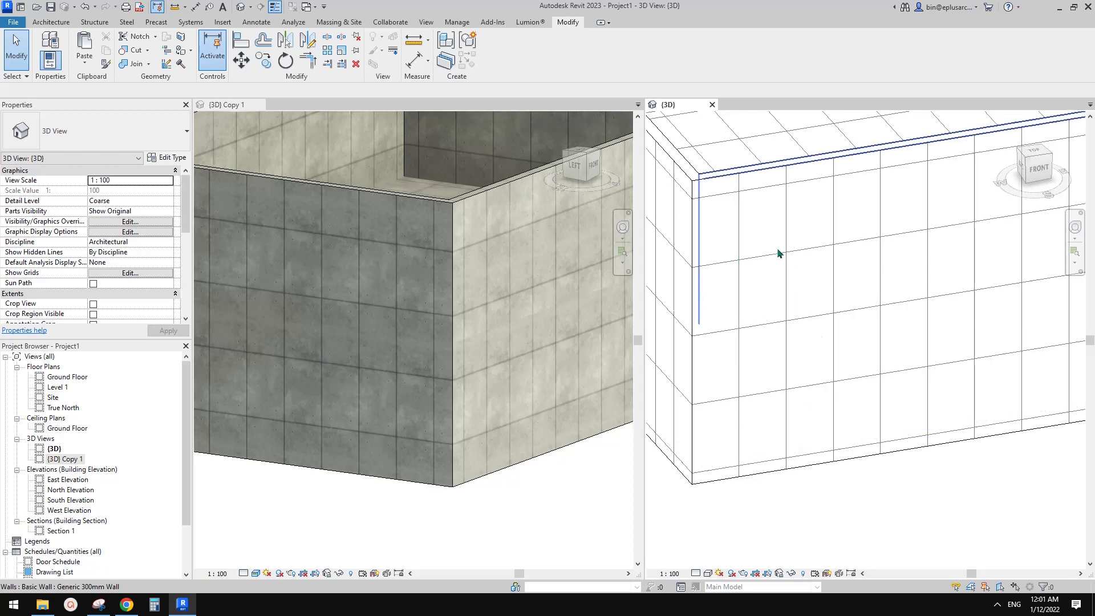
pyautogui.press('Tab')
pyautogui.press('Tab')
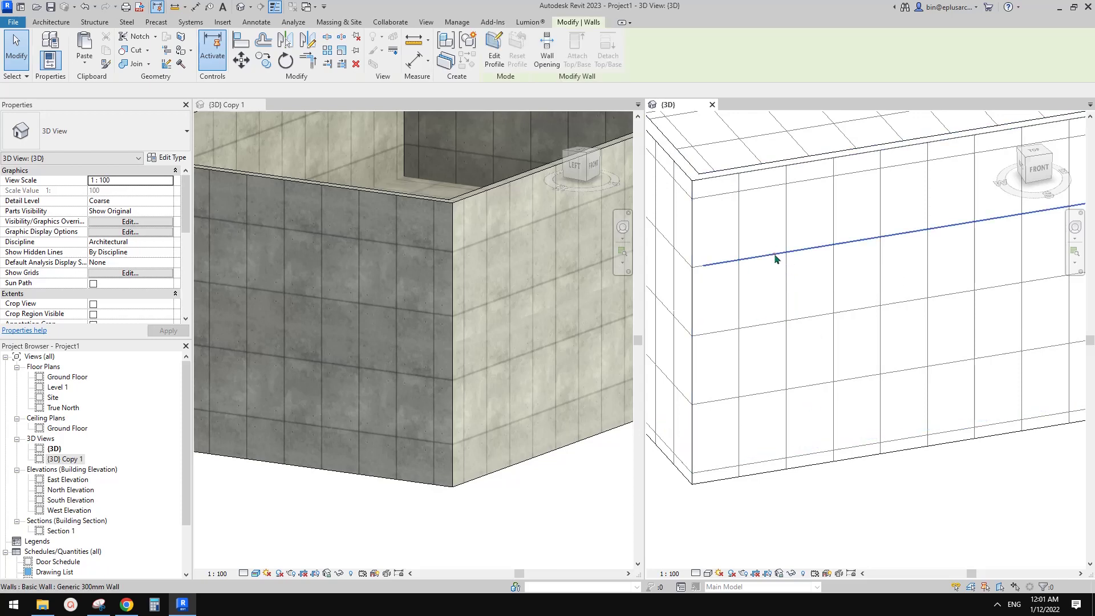
pyautogui.click(774, 259)
pyautogui.press('Right')
pyautogui.press('Left')
pyautogui.press('Down')
pyautogui.press('Down')
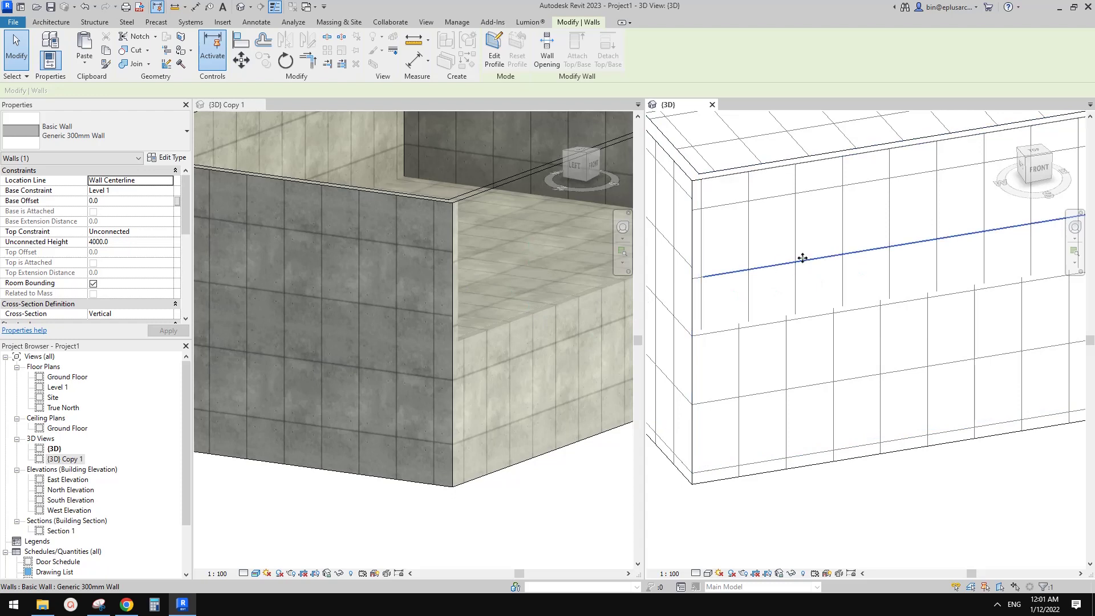
# Check the upper front wall's nudged pattern in the {3D} Copy 1 view and clear the selection
pyautogui.click(773, 267)
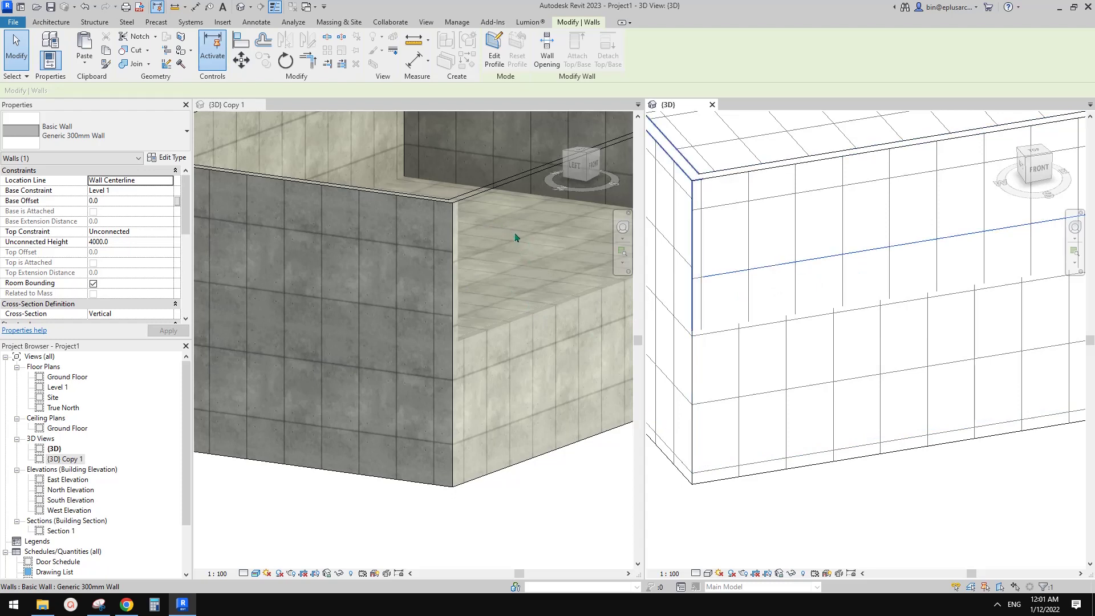
pyautogui.keyDown('shift'); pyautogui.moveTo(506, 275); pyautogui.dragTo(580, 502, button='middle'); pyautogui.keyUp('shift')
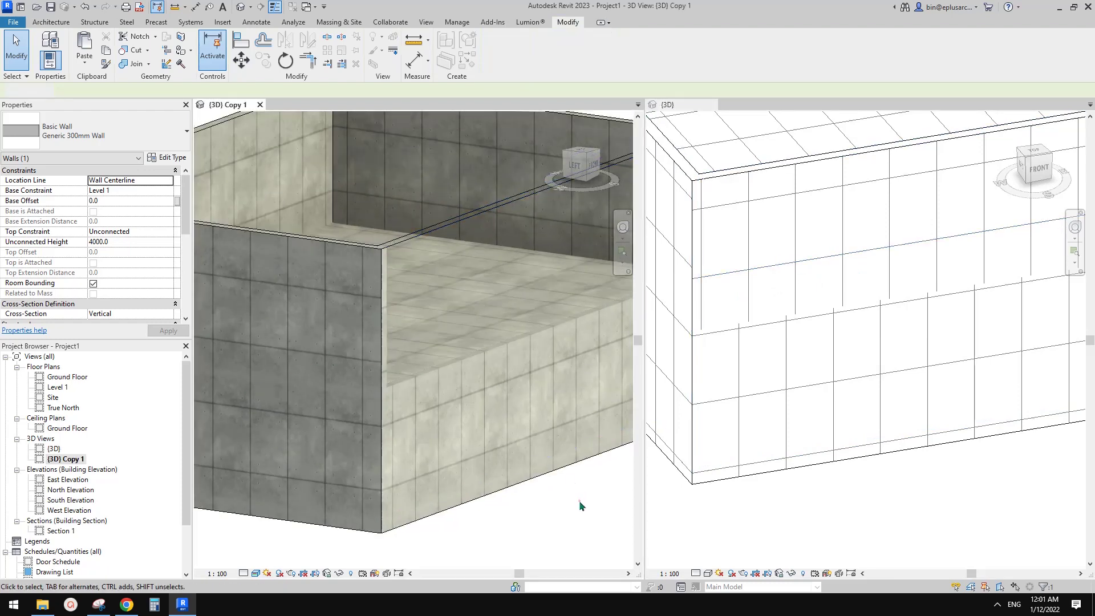
pyautogui.click(580, 499)
# Align the upper front wall's vertical pattern lines with those of the lower front wall in the {3D} view
pyautogui.click(783, 315)
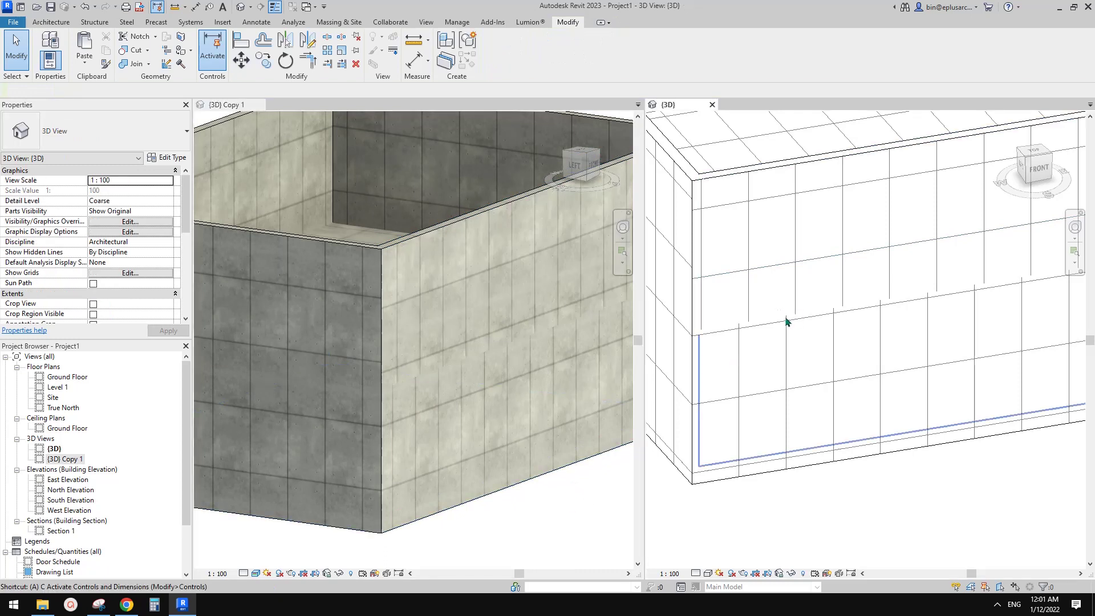
pyautogui.press('a')
pyautogui.press('l')
pyautogui.click(788, 371)
pyautogui.click(797, 285)
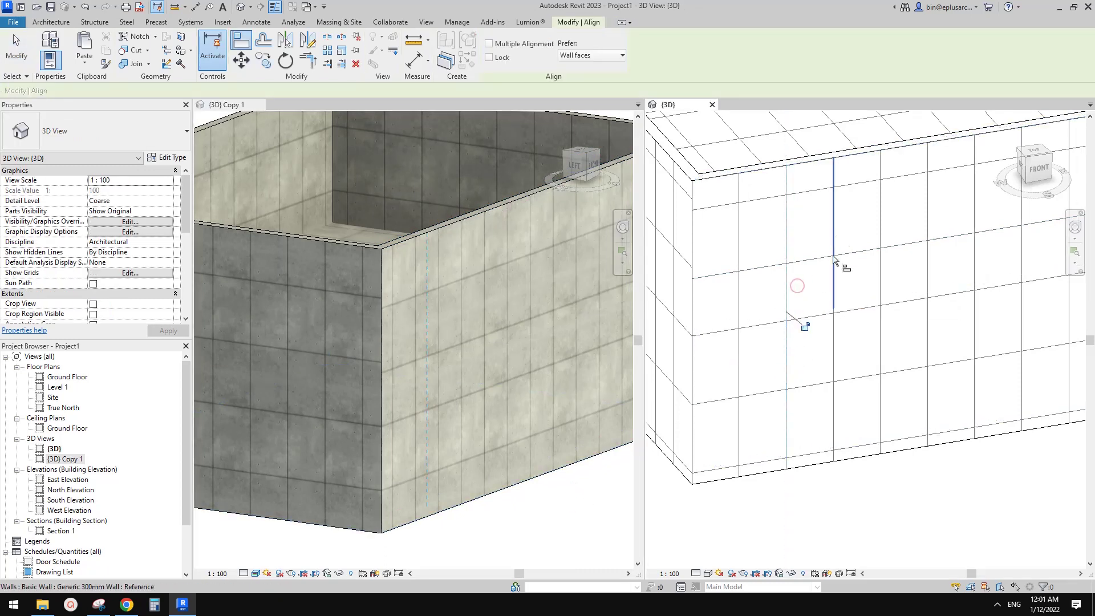
# Align the upper front wall's horizontal pattern lines with those of the lower front wall, then leave the Align tool
pyautogui.click(816, 387)
pyautogui.click(815, 261)
pyautogui.click(815, 263)
pyautogui.press('Escape')
pyautogui.press('Escape')
# Close the {3D} view and inspect the concrete texture around the building's outer walls and corners in {3D} Copy 1
pyautogui.scroll(-2, 878, 291)
pyautogui.keyDown('shift'); pyautogui.moveTo(842, 345); pyautogui.dragTo(858, 378, button='middle'); pyautogui.keyUp('shift')
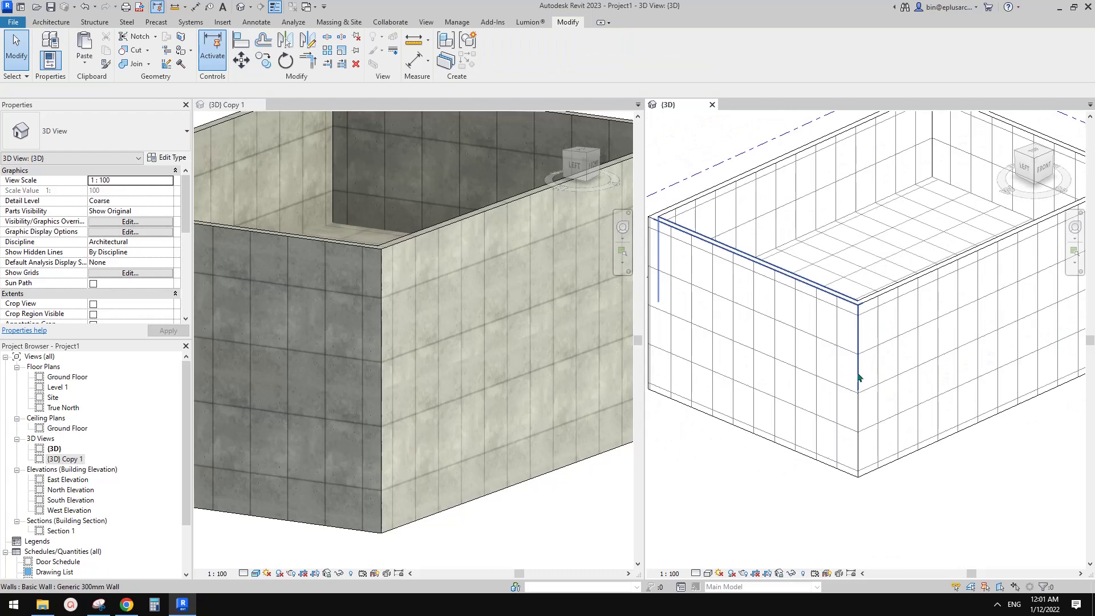
pyautogui.click(712, 105)
pyautogui.moveTo(735, 268); pyautogui.dragTo(780, 347, button='middle')
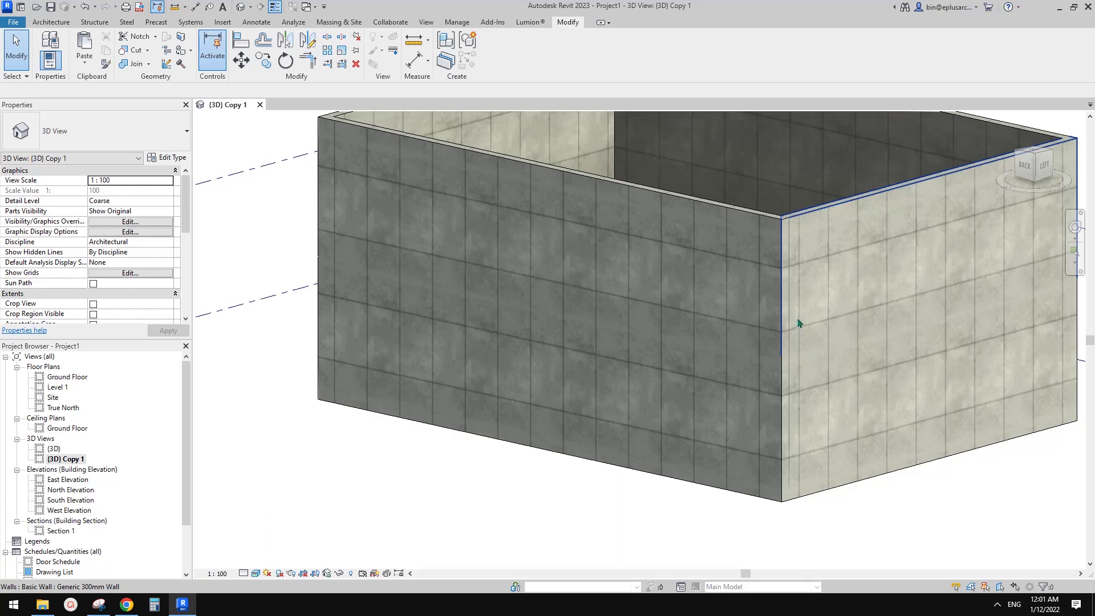
pyautogui.scroll(-4, 798, 323)
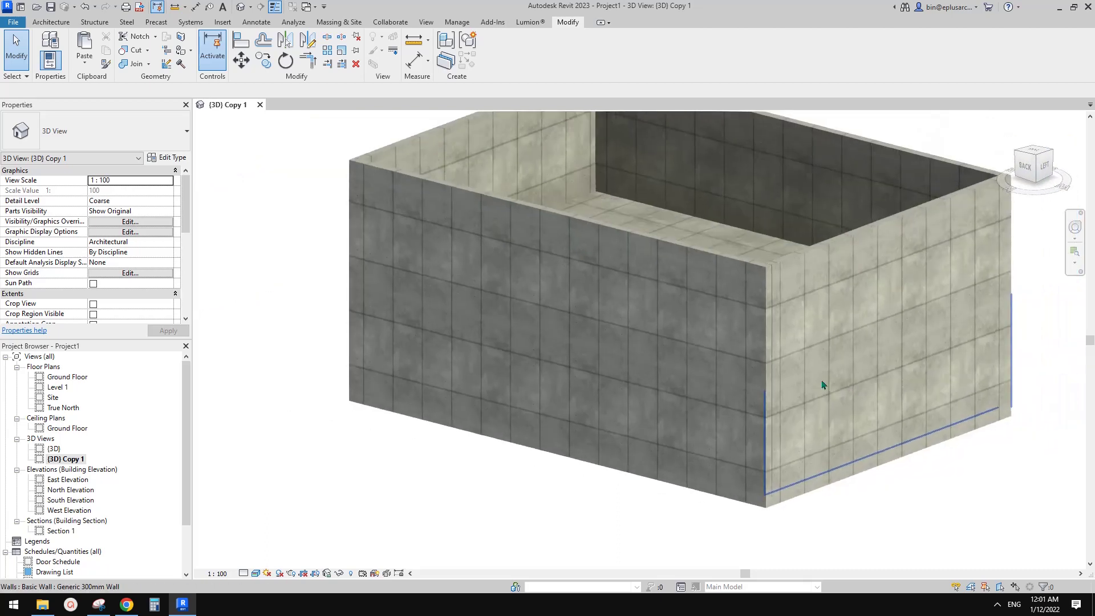
pyautogui.scroll(3, 808, 392)
pyautogui.moveTo(809, 392)
pyautogui.keyDown('shift'); pyautogui.mouseDown(button='middle')
pyautogui.moveTo(798, 388)
pyautogui.moveTo(798, 404)
pyautogui.mouseUp(button='middle'); pyautogui.keyUp('shift')
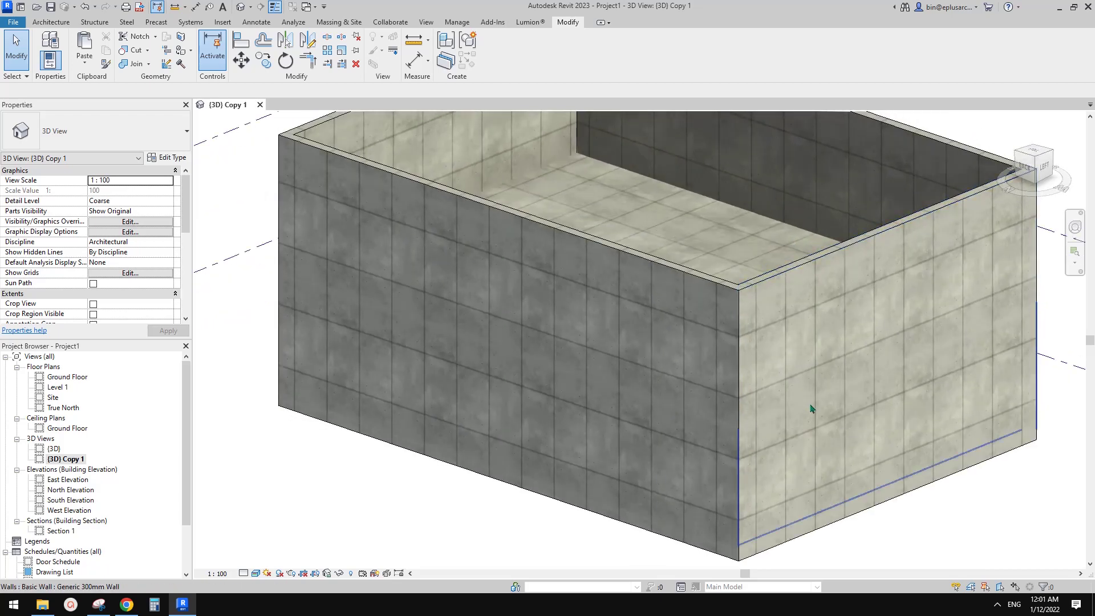